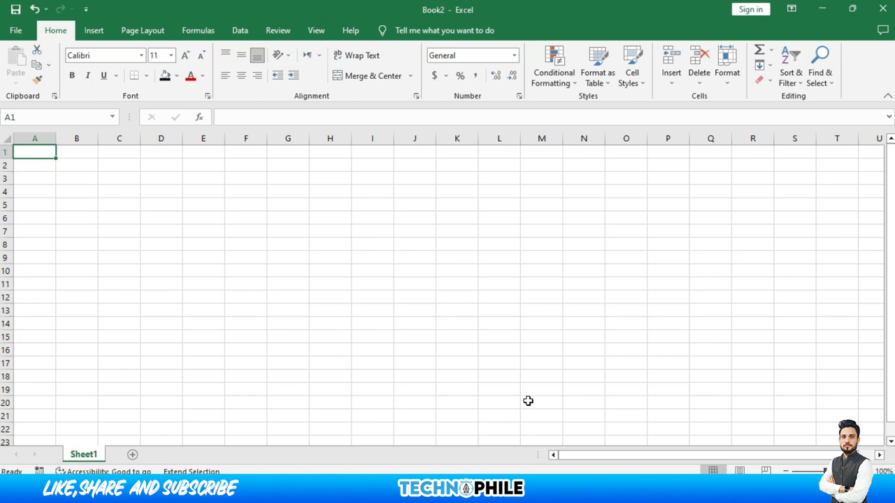
Type the headers Name, F name, Section and Class across A2:D2
{"action": "key", "text": "Down"}
{"action": "type", "text": "Name"}
{"action": "key", "text": "Tab"}
{"action": "type", "text": "F name"}
{"action": "key", "text": "Tab"}
{"action": "type", "text": "Section"}
{"action": "key", "text": "Tab"}
{"action": "type", "text": "Class"}
Fill in class 4, section a and the four father names for the student rows
{"action": "key", "text": "Down"}
{"action": "type", "text": "4"}
{"action": "key", "text": "Down"}
{"action": "type", "text": "4"}
{"action": "key", "text": "Down"}
{"action": "type", "text": "4"}
{"action": "key", "text": "Down"}
{"action": "type", "text": "4"}
{"action": "key", "text": "Left"}
{"action": "type", "text": "a"}
{"action": "type", "text": "Riaz"}
{"action": "key", "text": "Return"}
{"action": "type", "text": "Khan"}
{"action": "key", "text": "Return"}
{"action": "type", "text": "Ali"}
{"action": "key", "text": "Return"}
{"action": "type", "text": "Aslam"}
Enter the four student names in column A, working from row 6 up to row 3
{"action": "key", "text": "Left"}
{"action": "type", "text": "Akhter"}
{"action": "key", "text": "Up"}
{"action": "type", "text": "Wasi"}
{"action": "key", "text": "Up"}
{"action": "type", "text": "Kashi"}
{"action": "key", "text": "Up"}
{"action": "type", "text": "Tahir"}
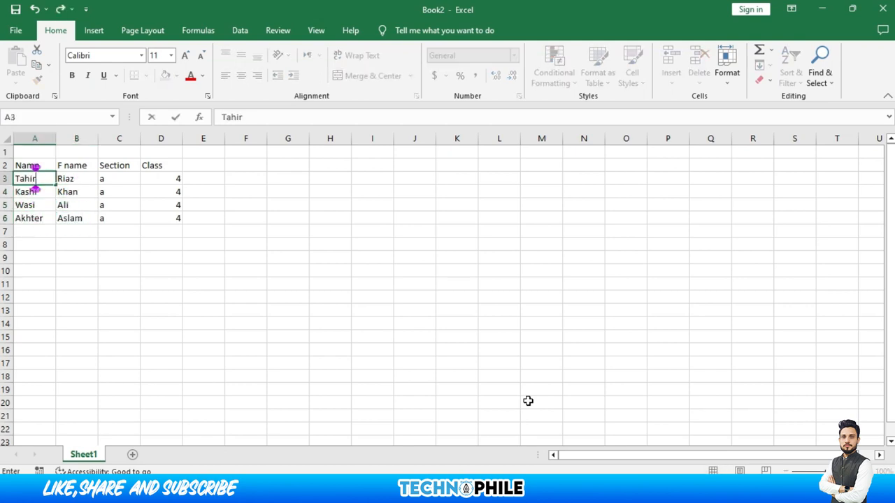
{"action": "left_click", "coordinate": [66, 232]}
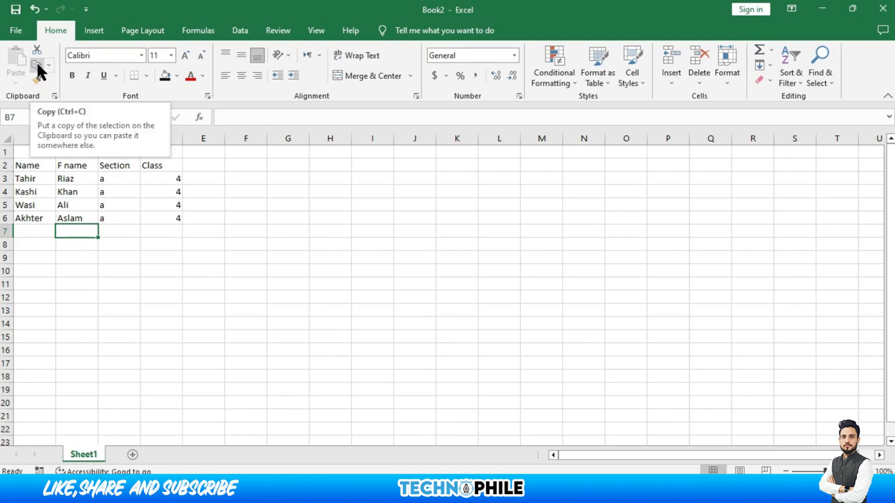
Copy the table A2:D6 and paste a duplicate at F2
{"action": "left_click_drag", "start_coordinate": [31, 164], "coordinate": [164, 216]}
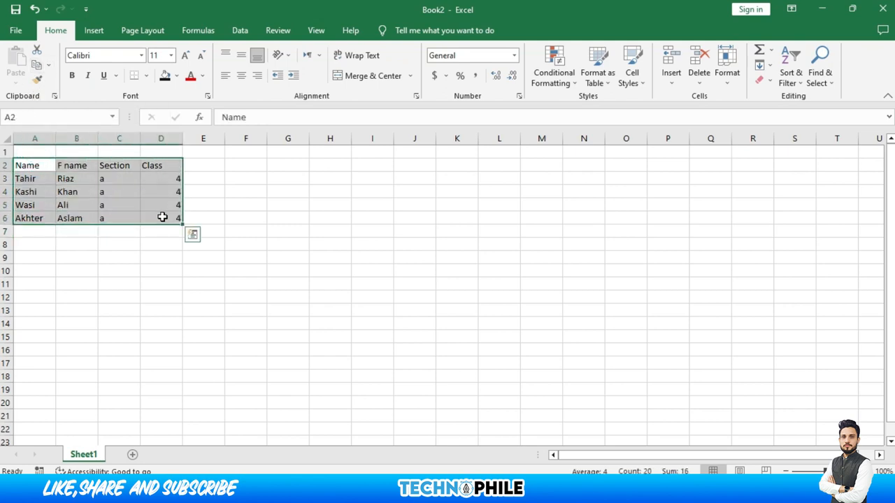
{"action": "left_click", "coordinate": [38, 64]}
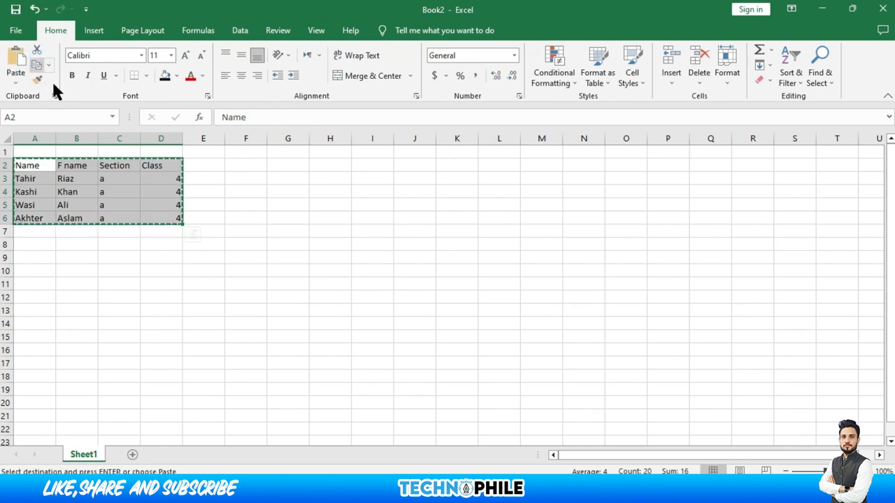
{"action": "left_click", "coordinate": [258, 166]}
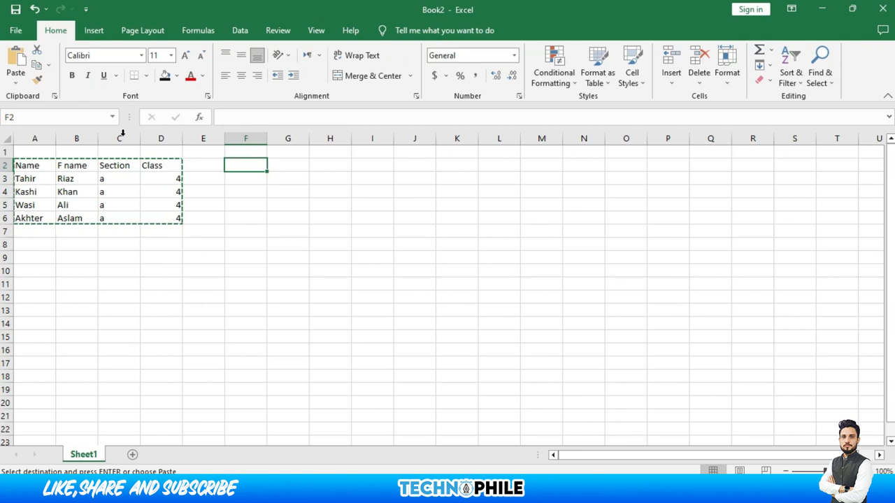
{"action": "left_click", "coordinate": [17, 61]}
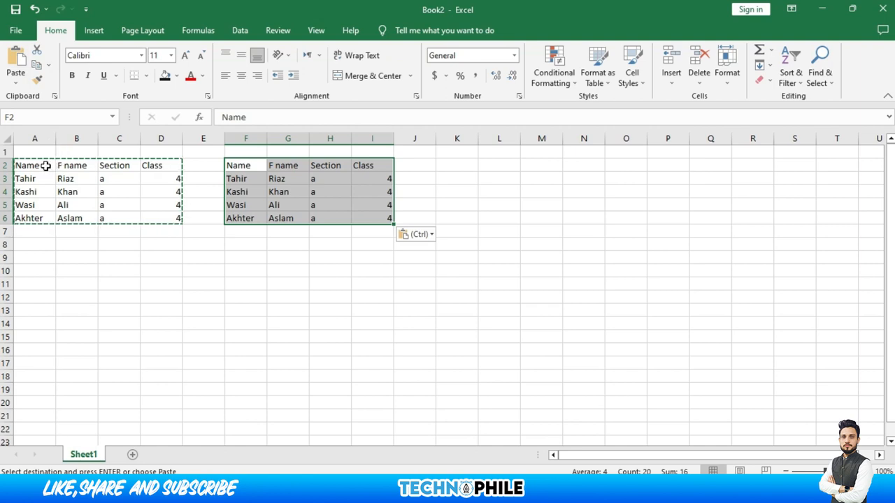
Cut the original table and paste it so it starts at A1
{"action": "left_click_drag", "start_coordinate": [46, 165], "coordinate": [167, 221]}
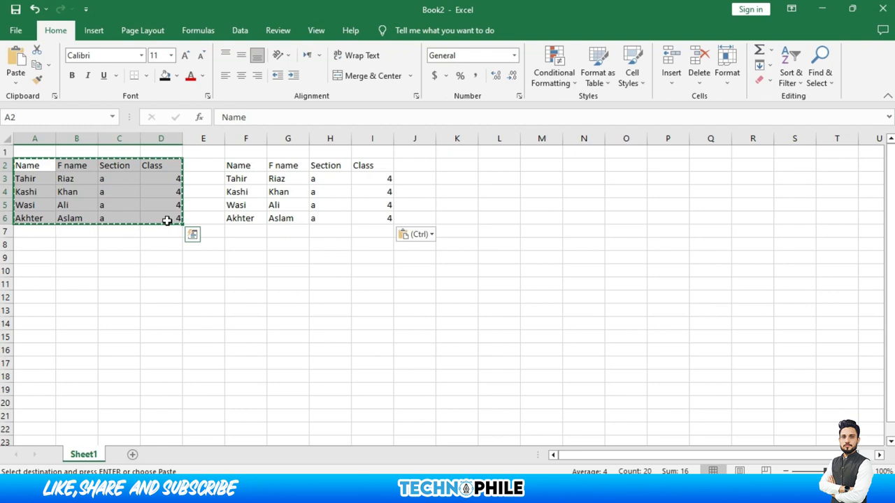
{"action": "left_click", "coordinate": [34, 52]}
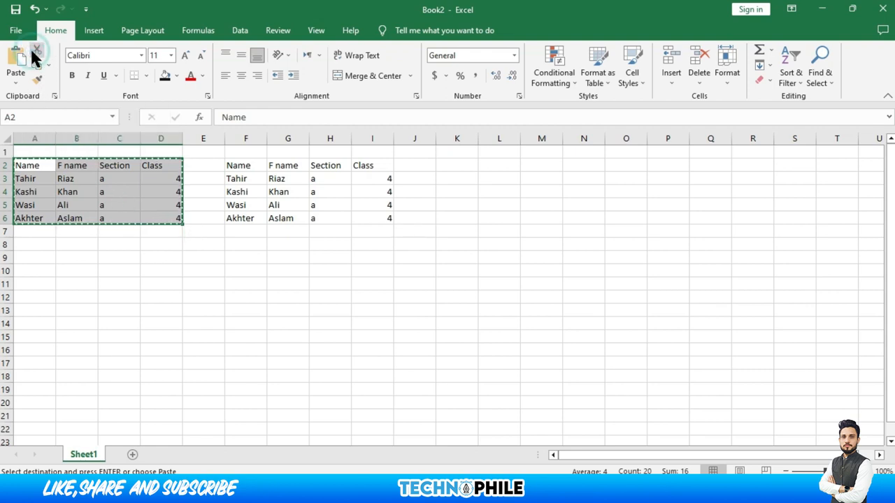
{"action": "left_click", "coordinate": [29, 148]}
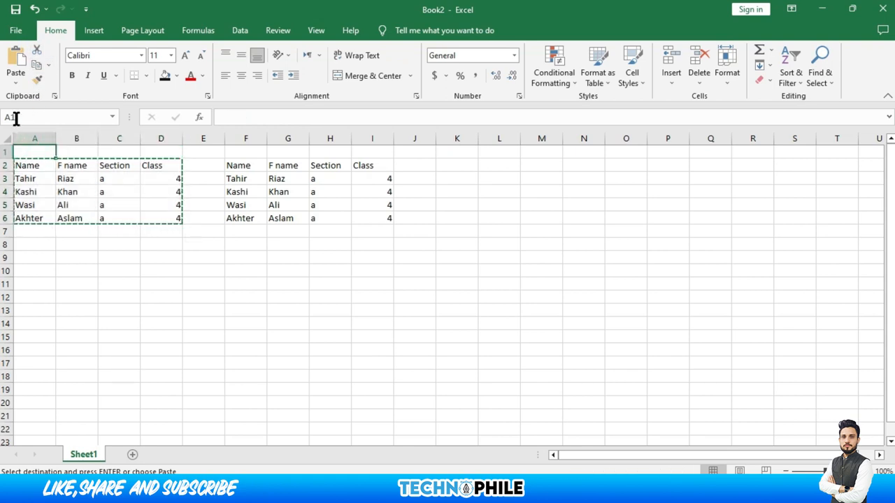
{"action": "left_click", "coordinate": [17, 62]}
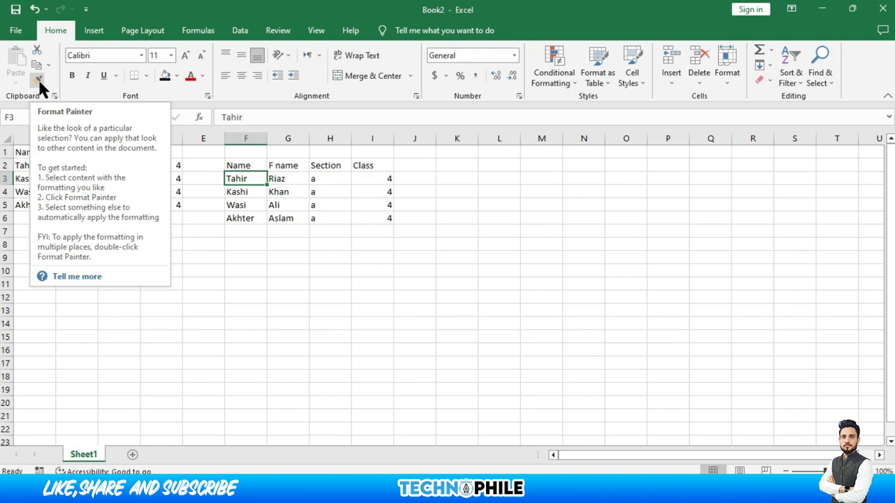
Make the copied header row F2:I2 14-point bold, italic and underlined
{"action": "left_click", "coordinate": [236, 165]}
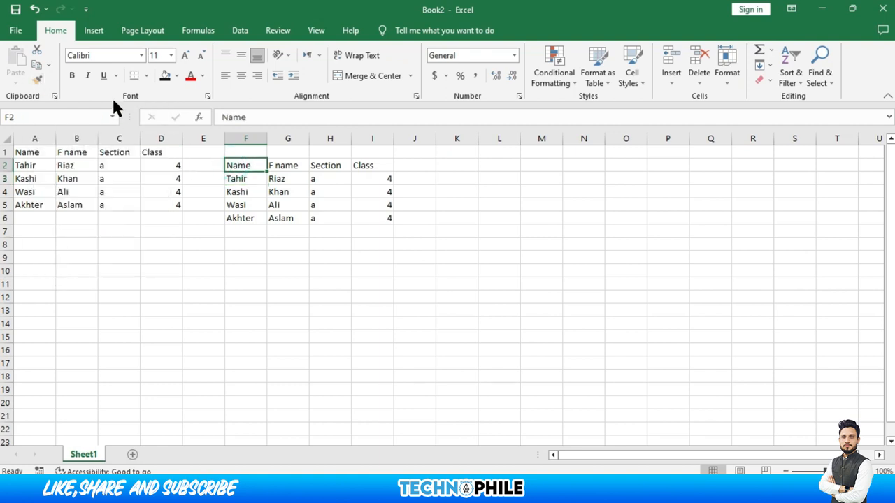
{"action": "left_click_drag", "start_coordinate": [240, 165], "coordinate": [358, 174]}
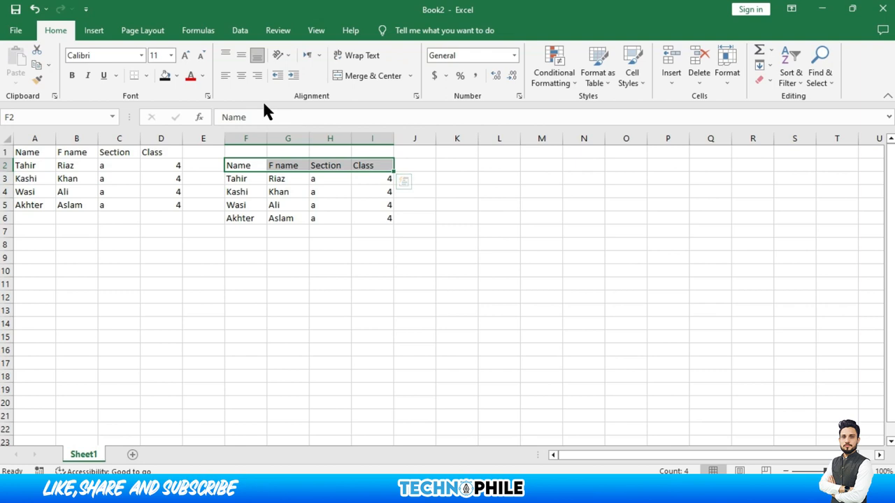
{"action": "left_click", "coordinate": [179, 58]}
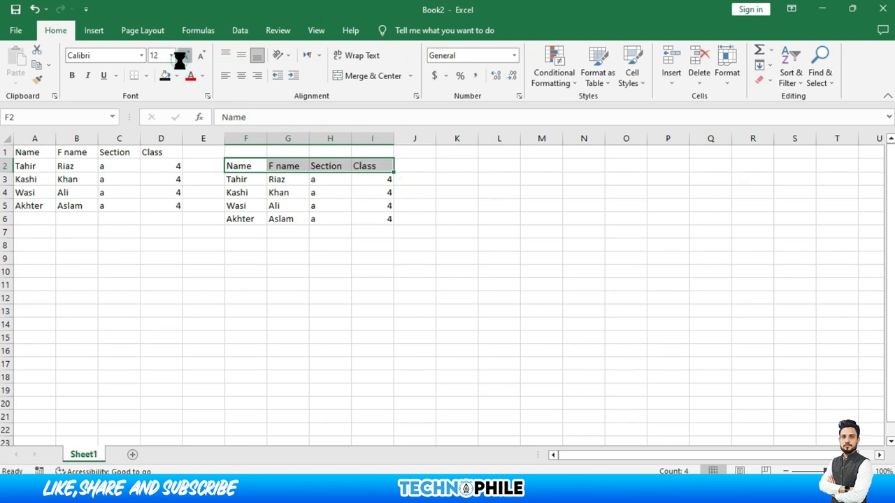
{"action": "left_click", "coordinate": [178, 58]}
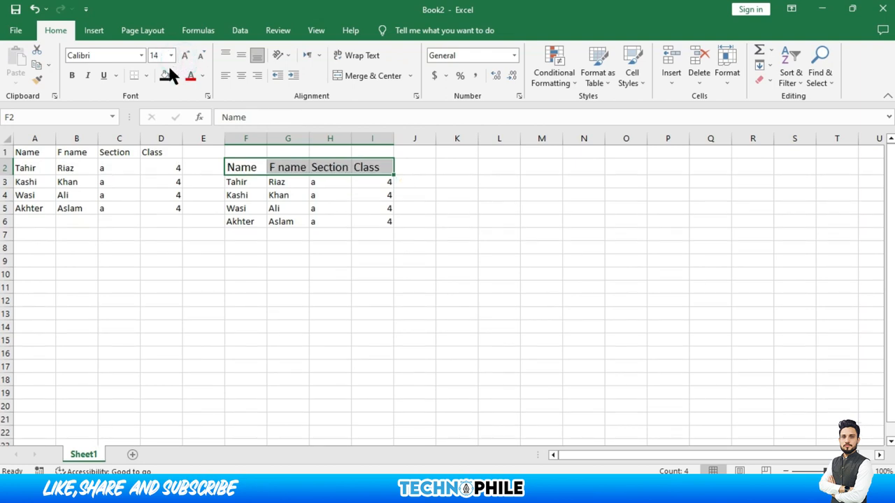
{"action": "left_click", "coordinate": [75, 77]}
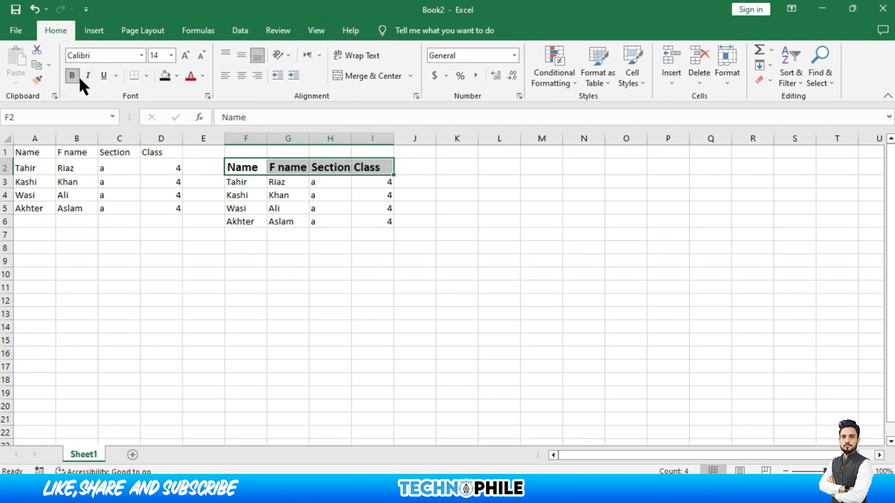
{"action": "left_click", "coordinate": [88, 77]}
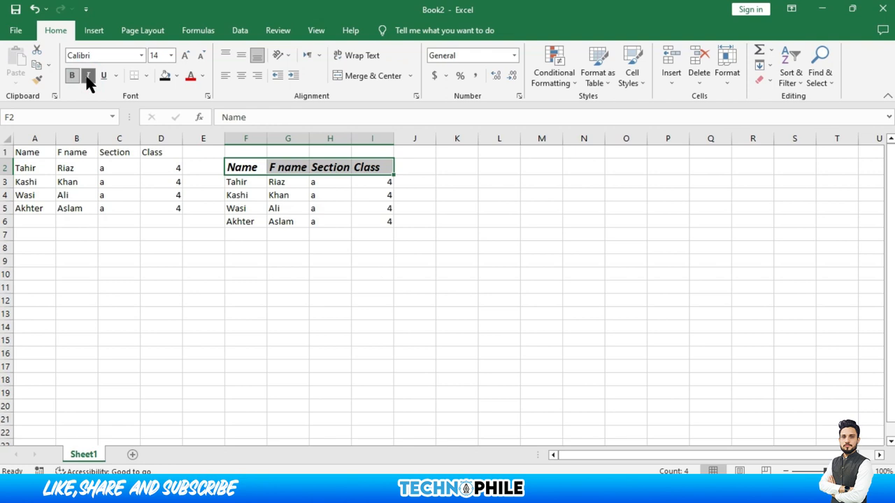
{"action": "left_click", "coordinate": [104, 76]}
Give the header row a grey fill and dark blue text
{"action": "left_click", "coordinate": [178, 76]}
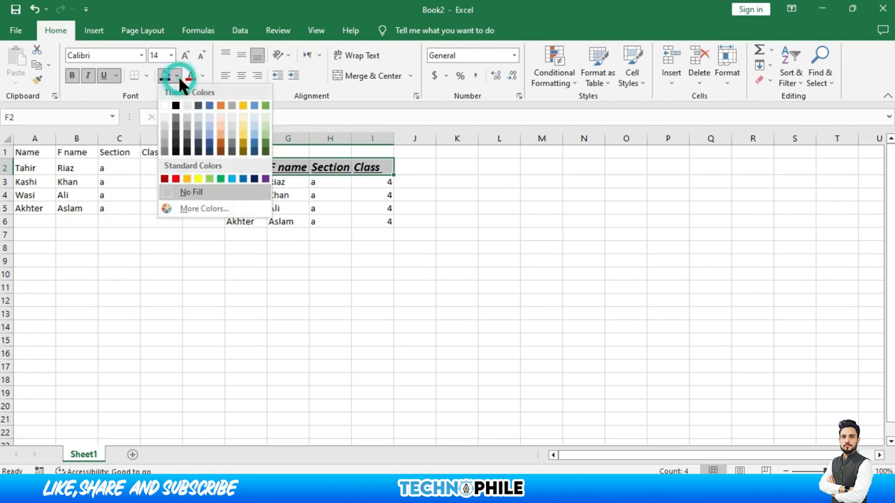
{"action": "left_click", "coordinate": [187, 117]}
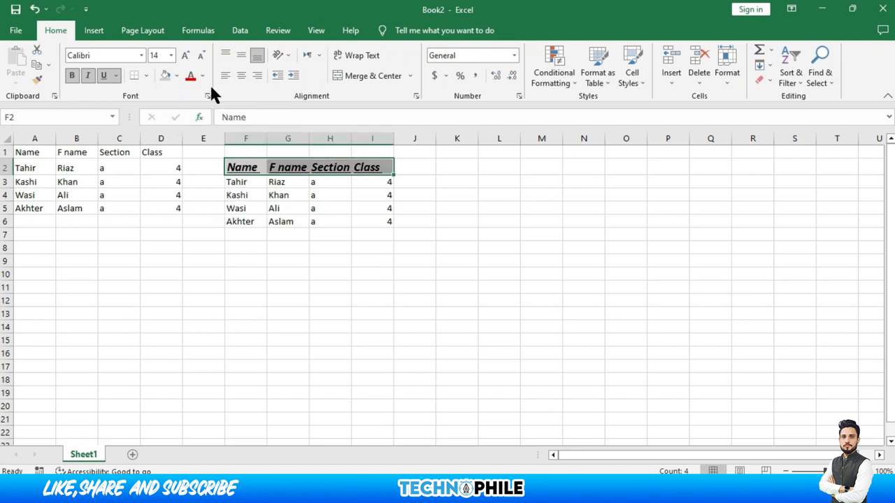
{"action": "left_click", "coordinate": [202, 75]}
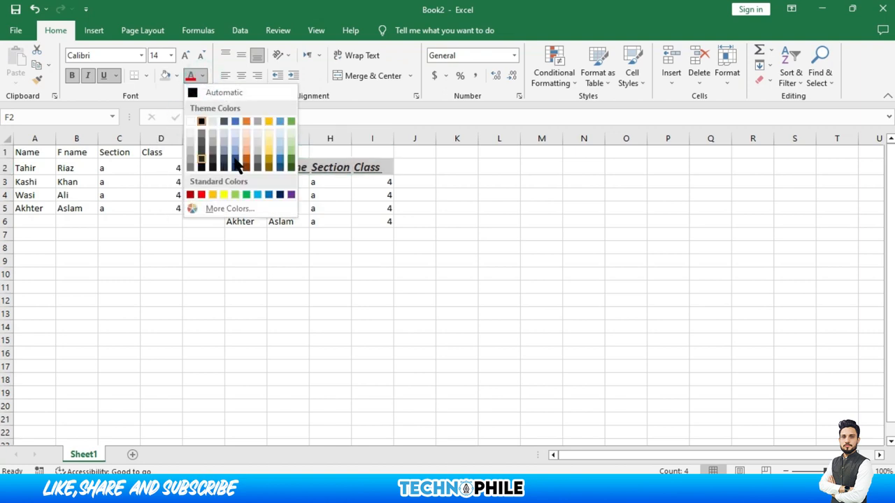
{"action": "left_click", "coordinate": [280, 195]}
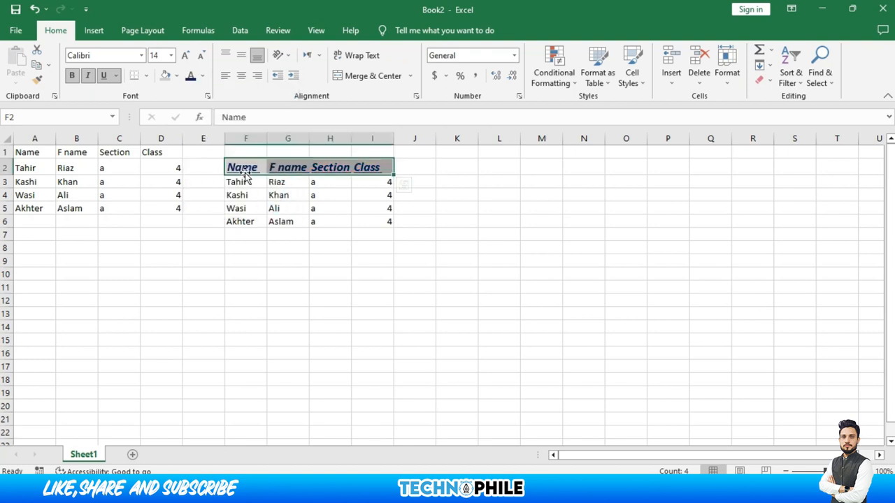
{"action": "left_click_drag", "start_coordinate": [240, 168], "coordinate": [360, 215]}
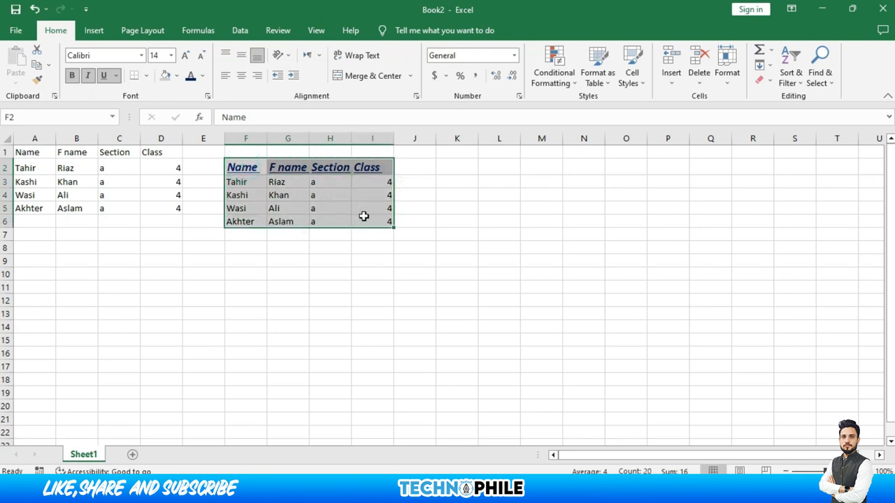
Apply All Borders to every cell of the copied table F2:I6
{"action": "left_click", "coordinate": [146, 76]}
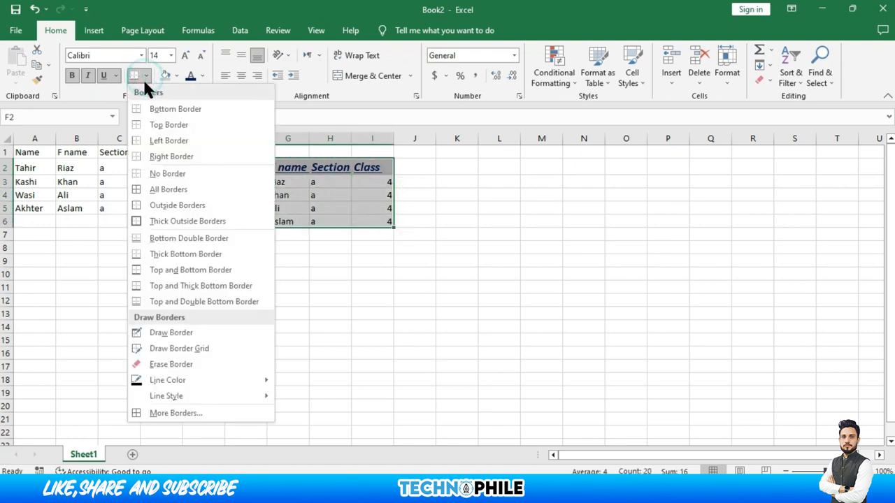
{"action": "left_click", "coordinate": [158, 192]}
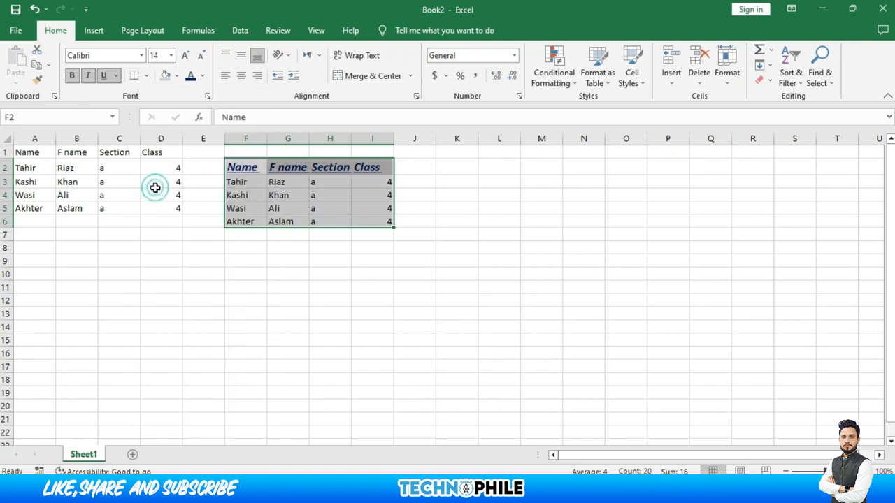
{"action": "left_click", "coordinate": [263, 190]}
{"action": "left_click", "coordinate": [248, 168]}
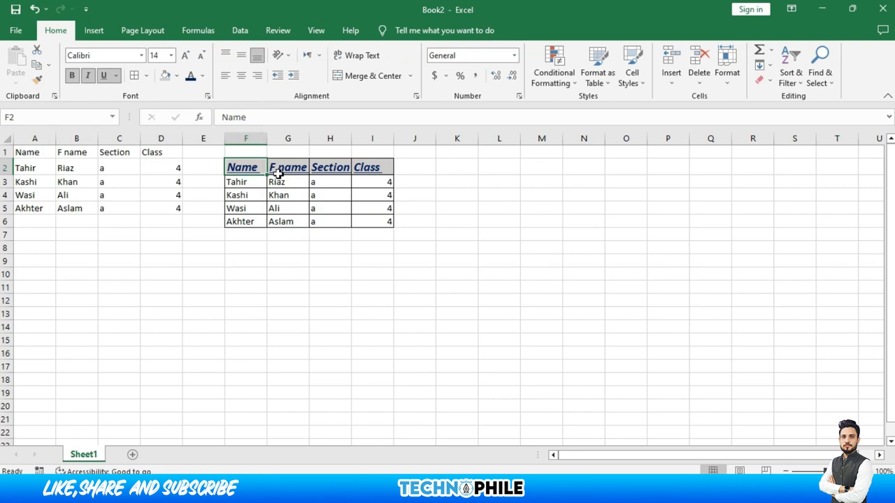
Format-paint the copy's header styling onto A1:D1 and its bordered data styling onto A2:D5
{"action": "left_click", "coordinate": [37, 80]}
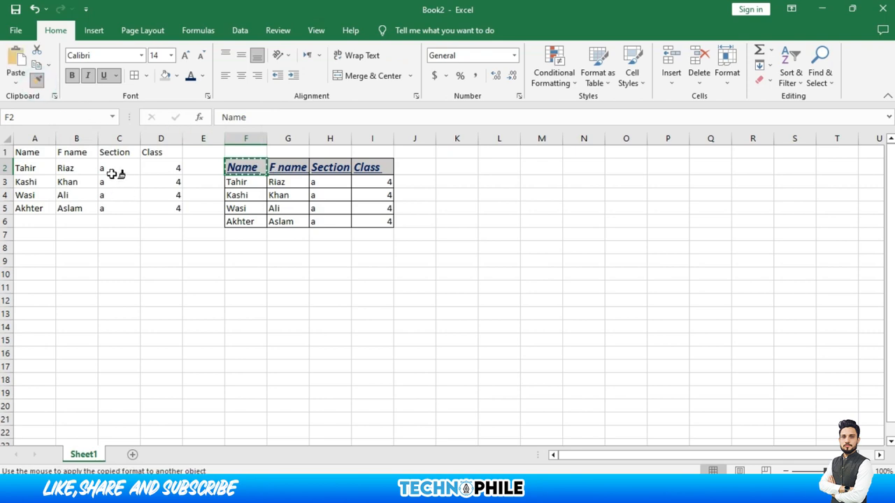
{"action": "left_click_drag", "start_coordinate": [42, 155], "coordinate": [147, 154]}
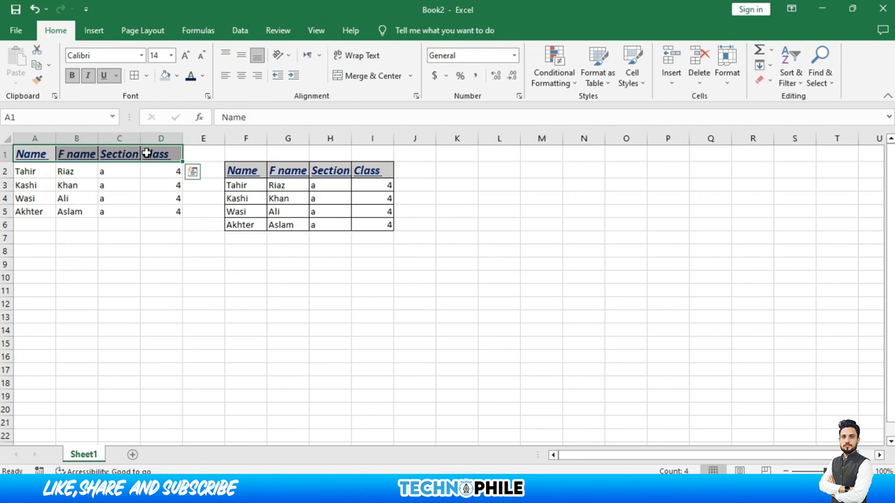
{"action": "left_click", "coordinate": [236, 186]}
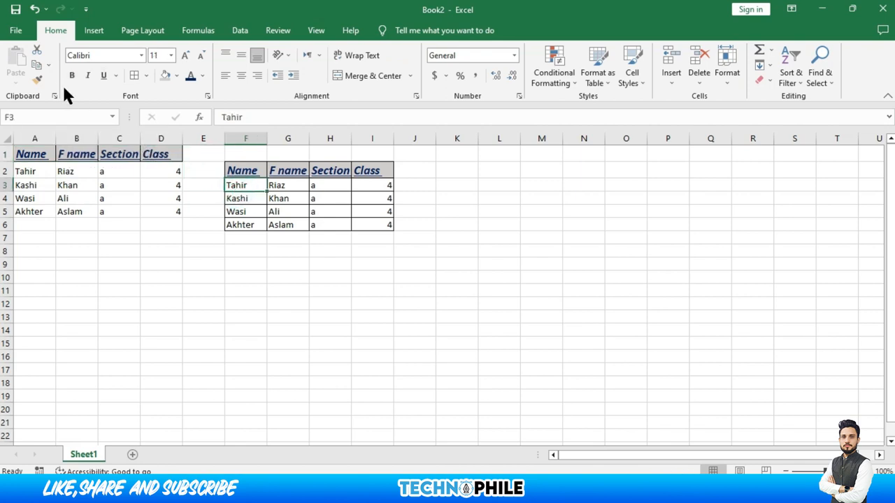
{"action": "left_click", "coordinate": [36, 75]}
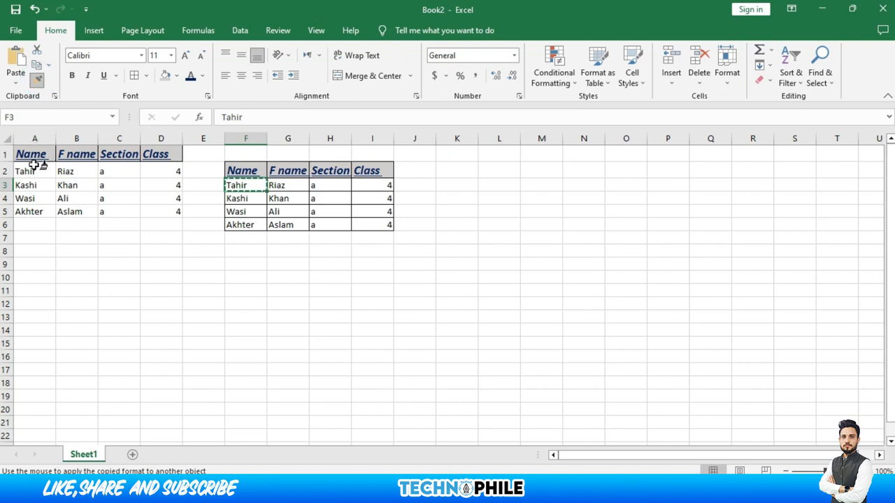
{"action": "mouse_move", "coordinate": [33, 168]}
{"action": "left_mouse_down"}
{"action": "mouse_move", "coordinate": [172, 196]}
{"action": "mouse_move", "coordinate": [184, 203]}
{"action": "mouse_move", "coordinate": [175, 207]}
{"action": "left_mouse_up"}
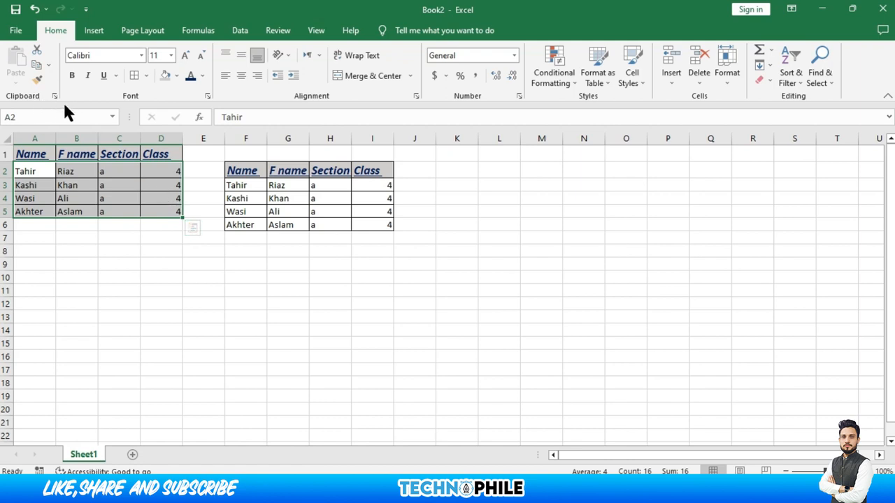
Make row 8 taller
{"action": "left_click", "coordinate": [135, 76]}
{"action": "left_click", "coordinate": [118, 250]}
{"action": "left_click_drag", "start_coordinate": [14, 257], "coordinate": [14, 272]}
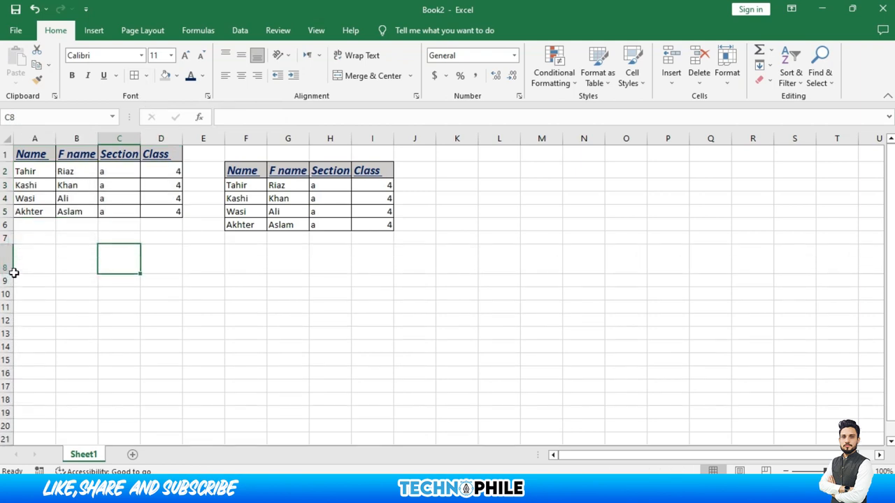
Enter the first student's name in cell C8
{"action": "type", "text": "Tahir"}
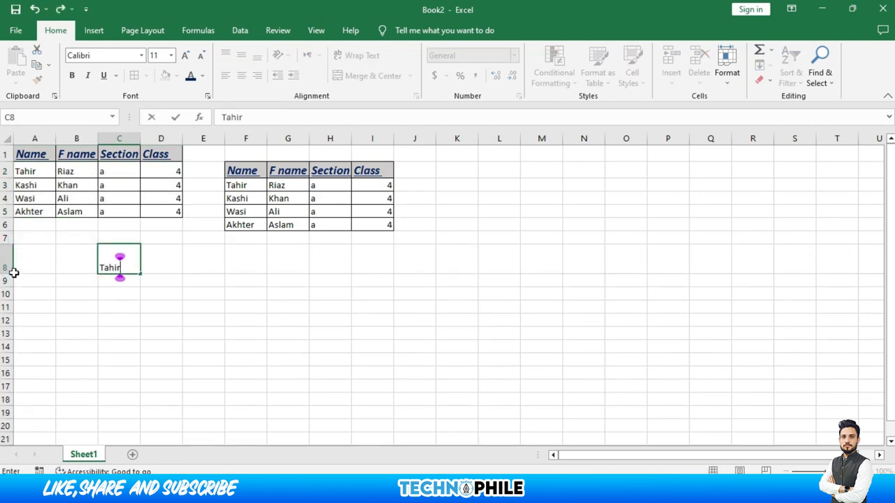
{"action": "left_click", "coordinate": [112, 325]}
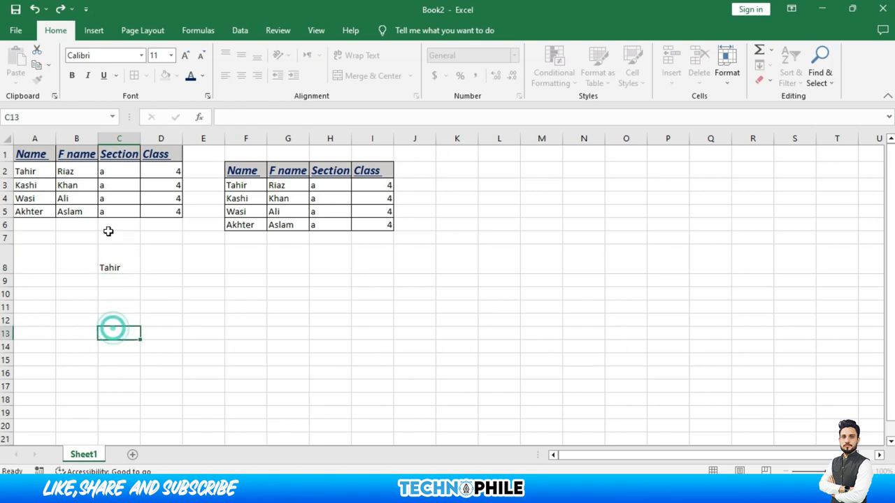
{"action": "left_click", "coordinate": [111, 262]}
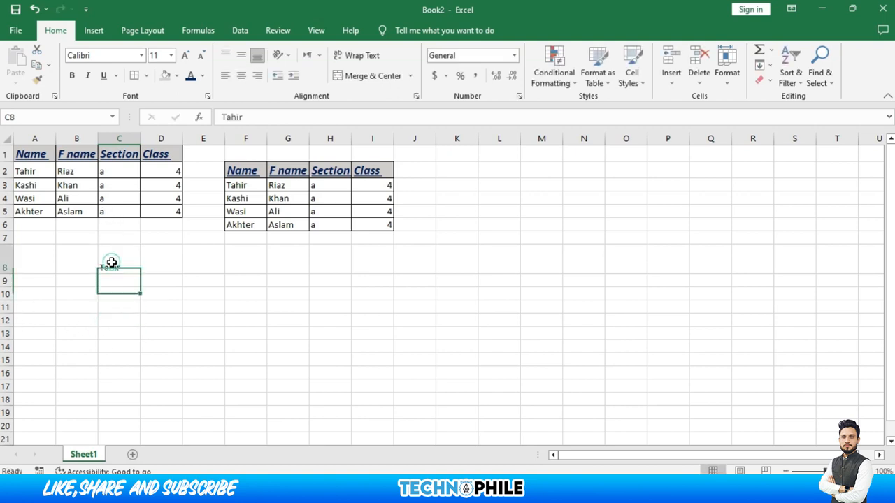
Try Top, Middle, Center and Right alignments on C8, keeping it vertically centred
{"action": "left_click", "coordinate": [239, 55]}
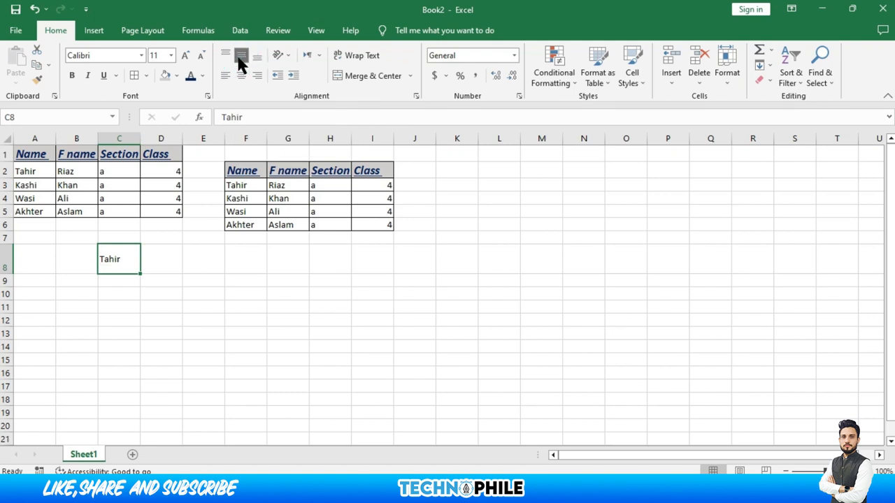
{"action": "left_click", "coordinate": [226, 57]}
{"action": "left_click", "coordinate": [238, 58]}
{"action": "left_click", "coordinate": [242, 78]}
{"action": "left_click", "coordinate": [254, 78]}
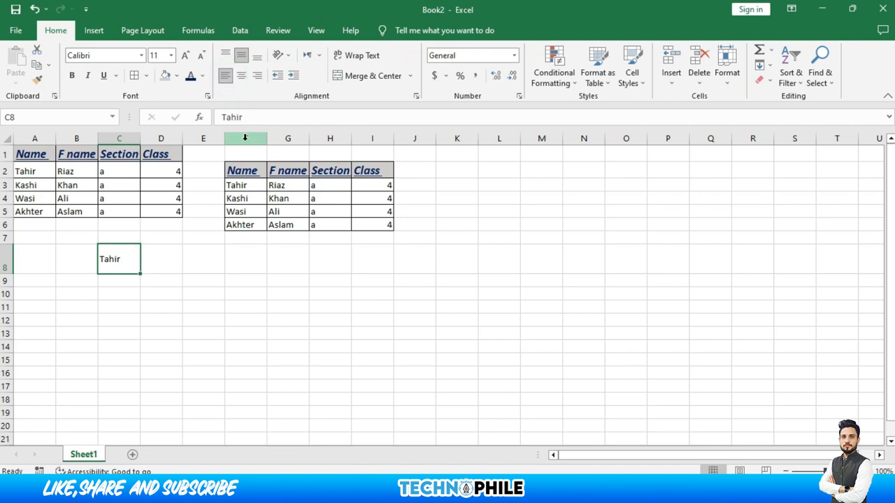
{"action": "left_click", "coordinate": [257, 171]}
{"action": "left_click_drag", "start_coordinate": [257, 171], "coordinate": [364, 171]}
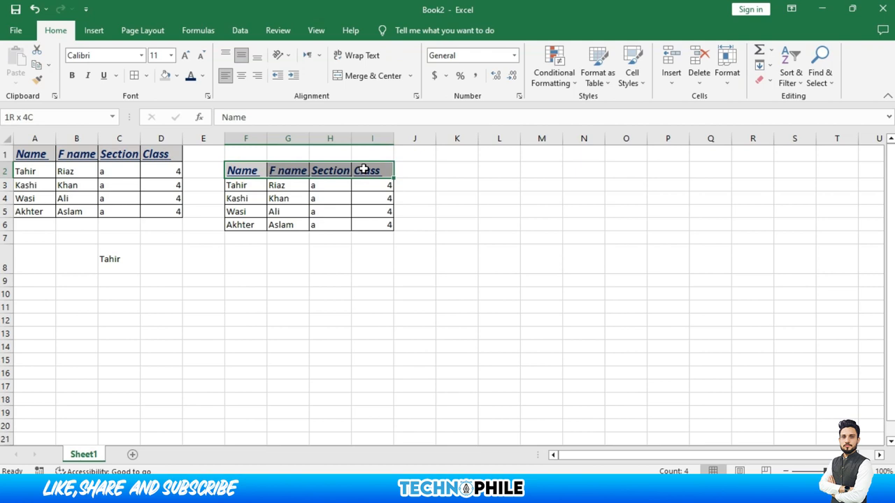
{"action": "left_click", "coordinate": [283, 55]}
{"action": "left_click", "coordinate": [294, 71]}
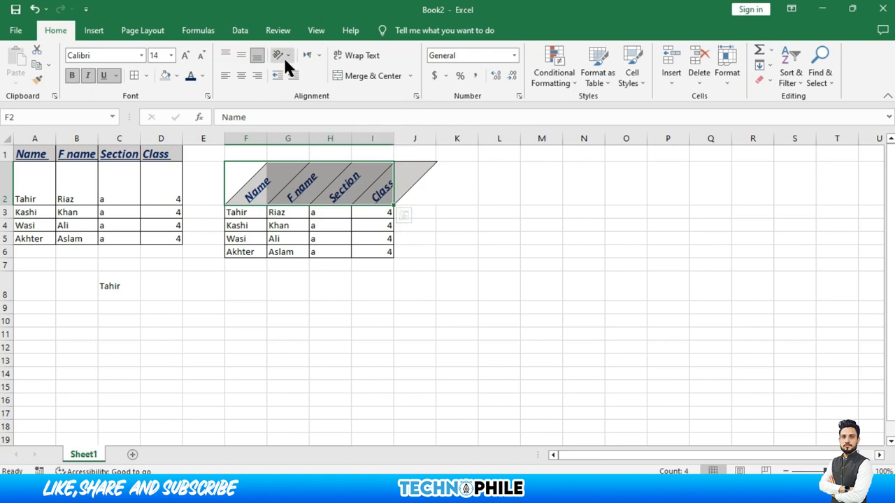
{"action": "left_click", "coordinate": [284, 56]}
{"action": "left_click", "coordinate": [308, 88]}
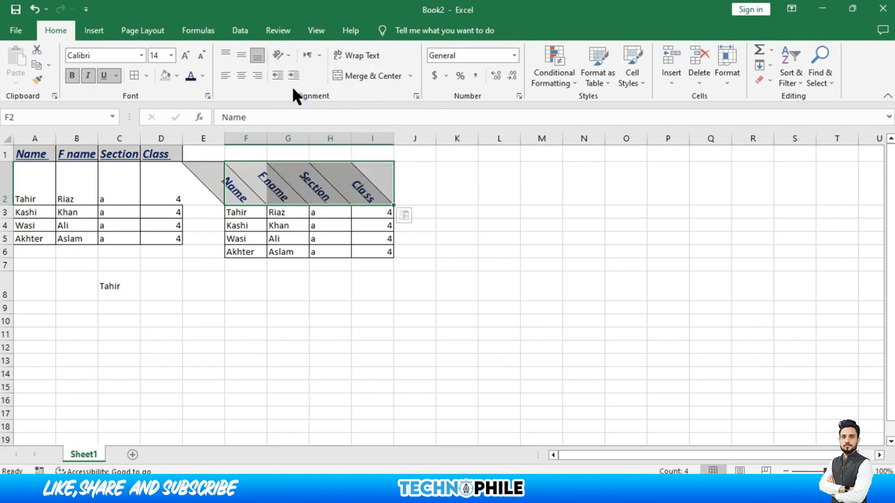
{"action": "left_click", "coordinate": [281, 56]}
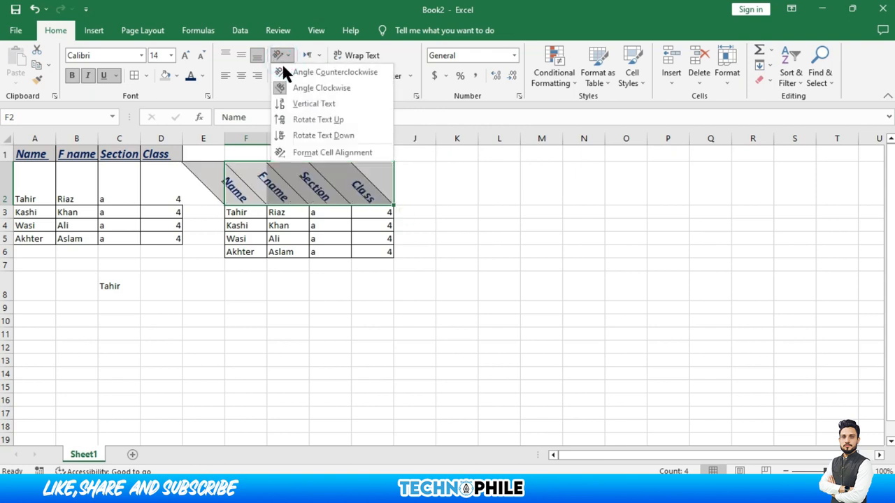
{"action": "left_click", "coordinate": [290, 103]}
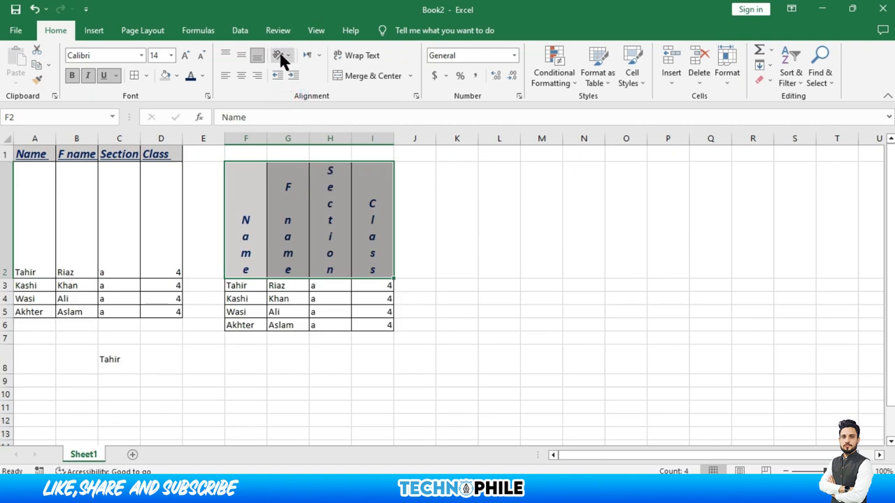
{"action": "left_click", "coordinate": [281, 56]}
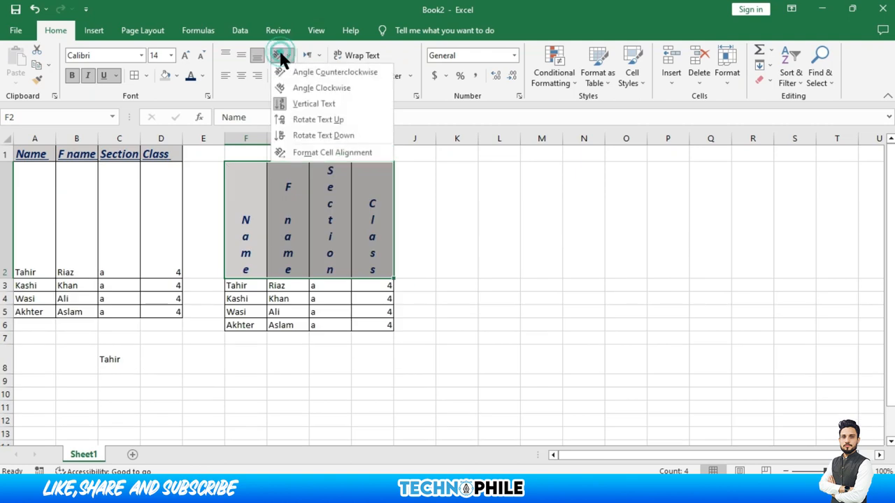
{"action": "left_click", "coordinate": [285, 104]}
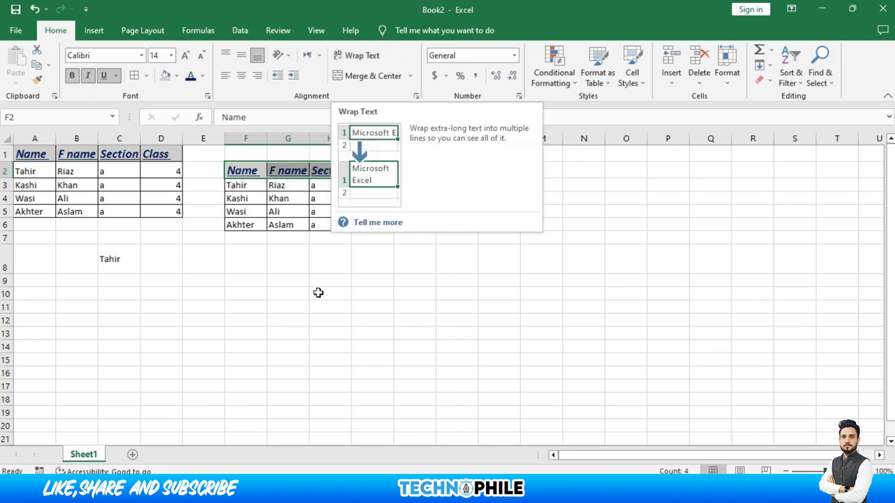
{"action": "left_click", "coordinate": [263, 292]}
Type a 'My Name Is …' sentence in F10 and a 'My Father Name Is …' sentence in G10
{"action": "type", "text": "My Name"}
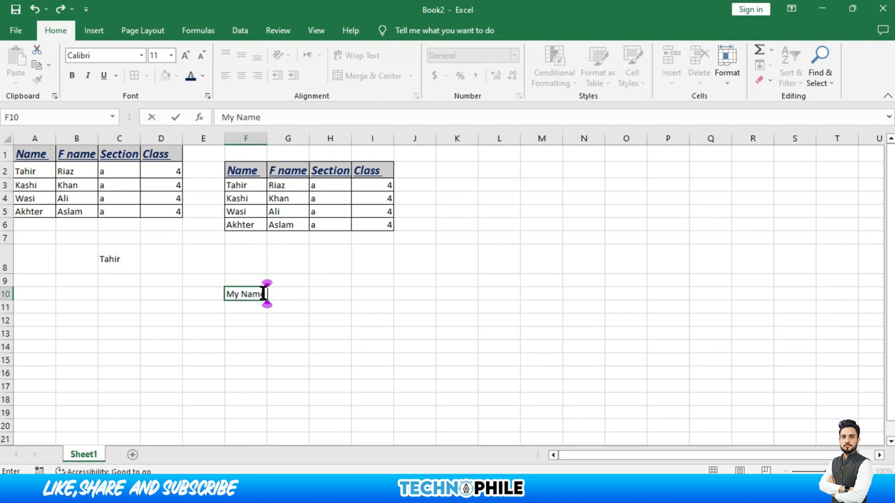
{"action": "type", "text": " Is Ta"}
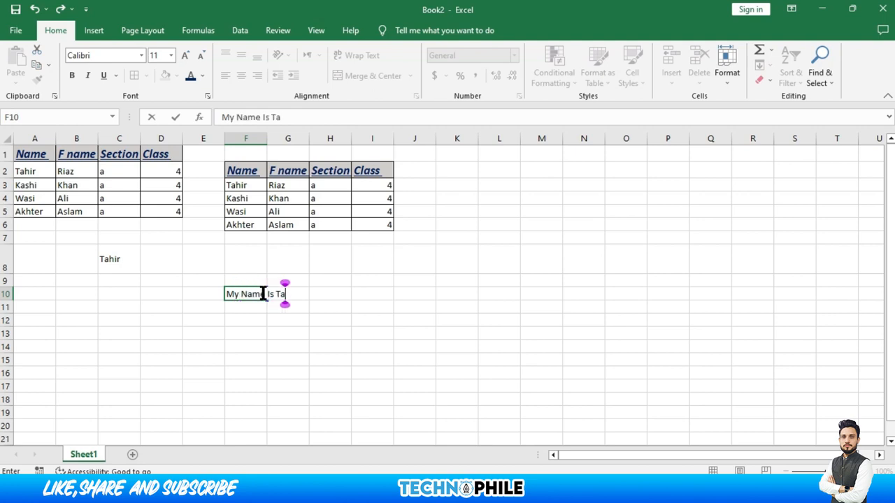
{"action": "type", "text": "hir"}
{"action": "key", "text": "Tab"}
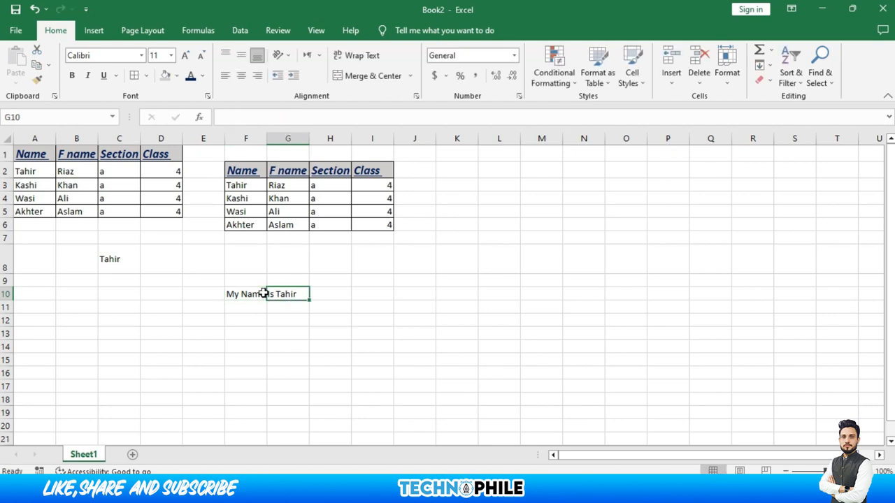
{"action": "type", "text": "My Father Name Is riaz"}
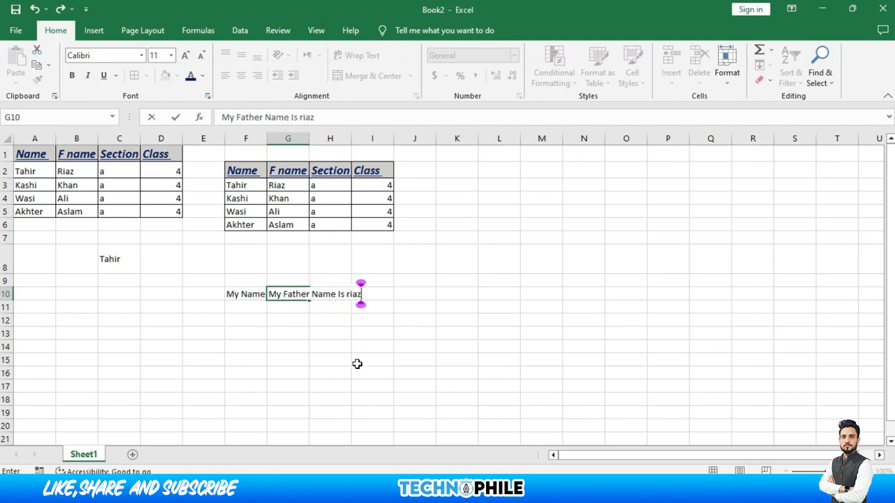
{"action": "left_click", "coordinate": [277, 330]}
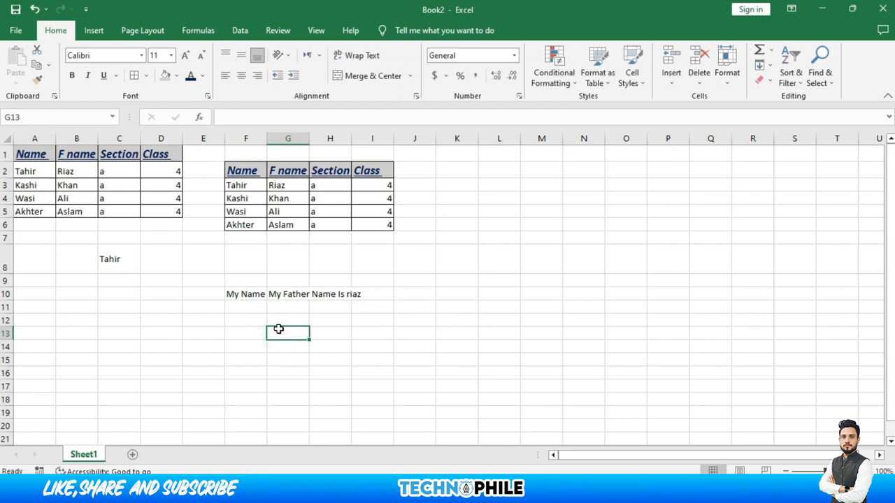
{"action": "left_click", "coordinate": [246, 294]}
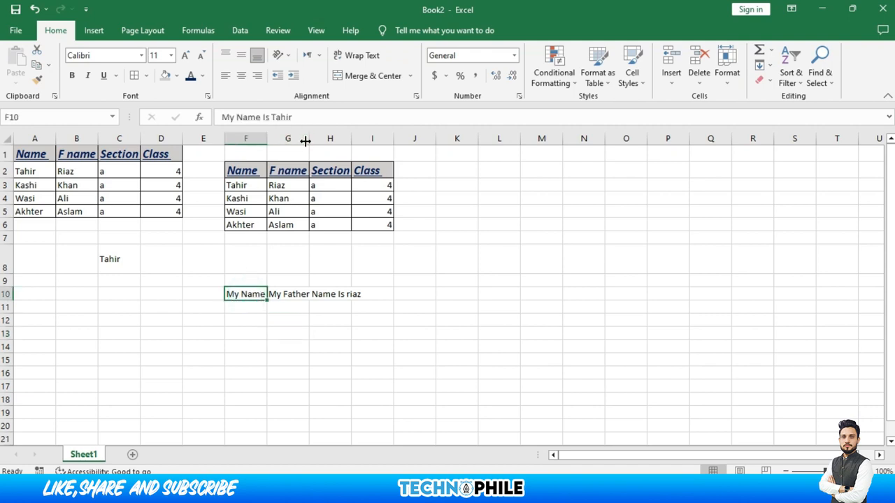
Wrap text in F10 and G10, centring F10 both vertically and horizontally
{"action": "left_click", "coordinate": [356, 57]}
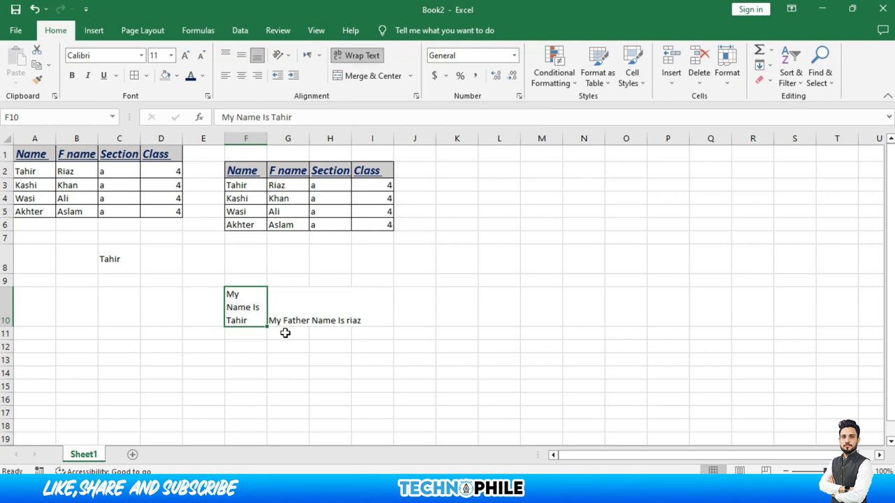
{"action": "left_click", "coordinate": [235, 56]}
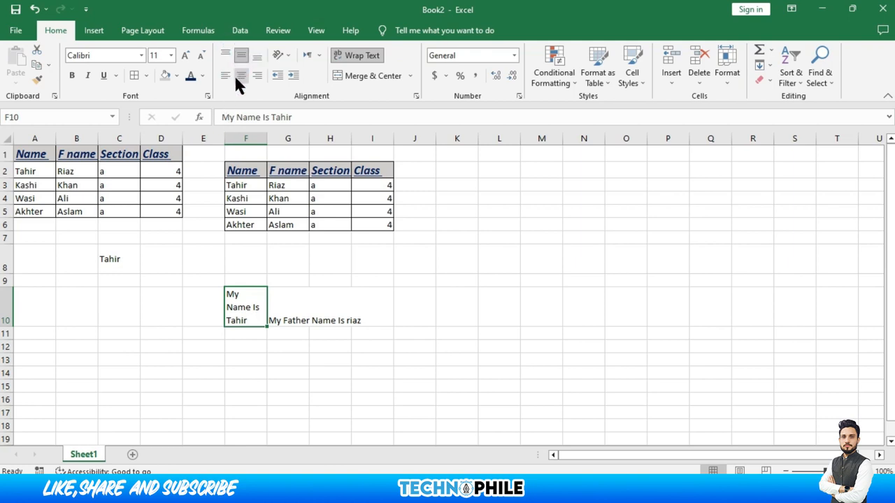
{"action": "left_click", "coordinate": [236, 79]}
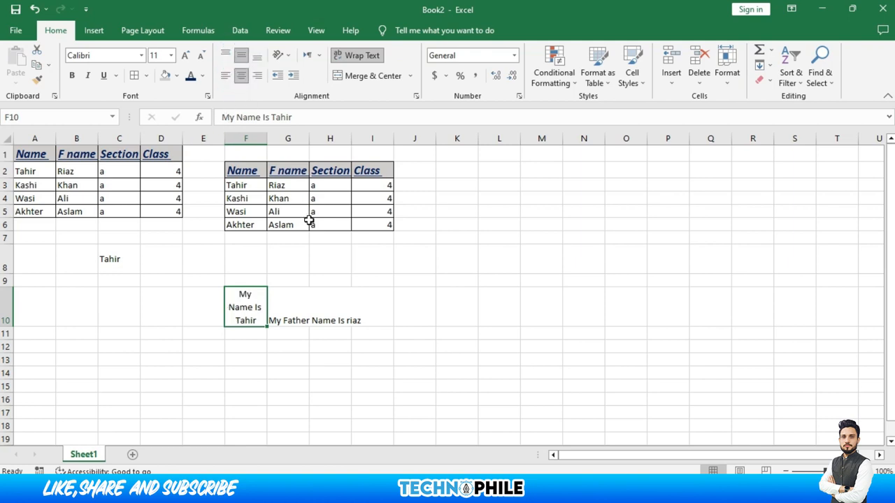
{"action": "left_click", "coordinate": [286, 305]}
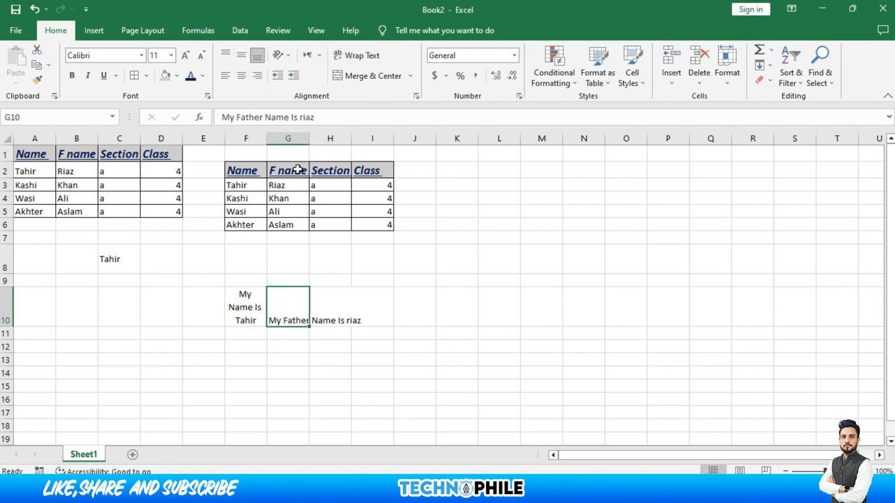
{"action": "left_click", "coordinate": [360, 58]}
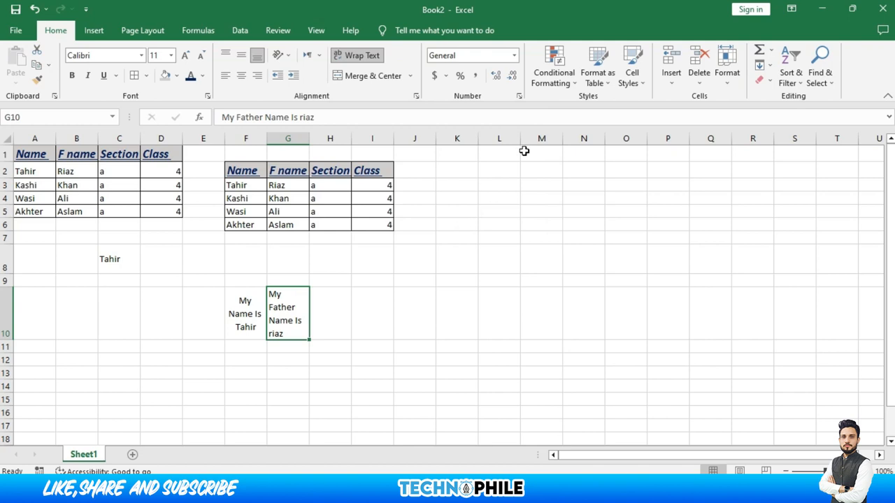
Merge K2:O6 into one centred cell and enter the student's full name
{"action": "left_click_drag", "start_coordinate": [466, 166], "coordinate": [633, 223]}
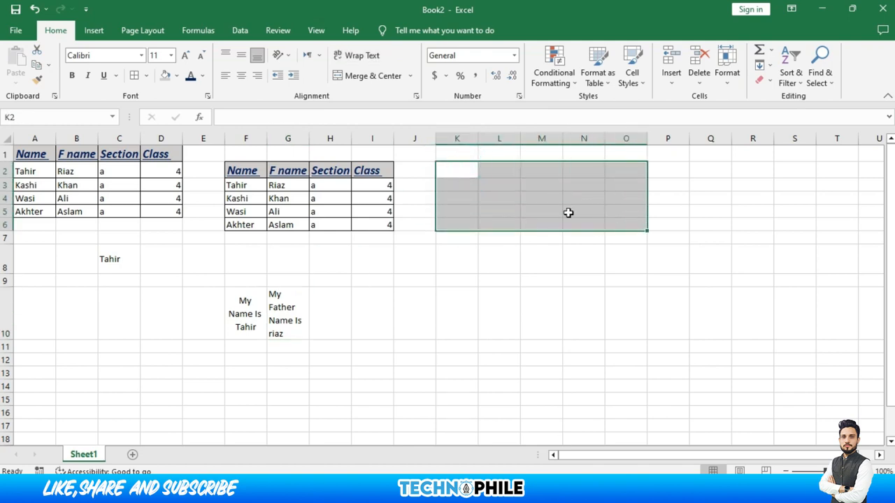
{"action": "left_click", "coordinate": [370, 77]}
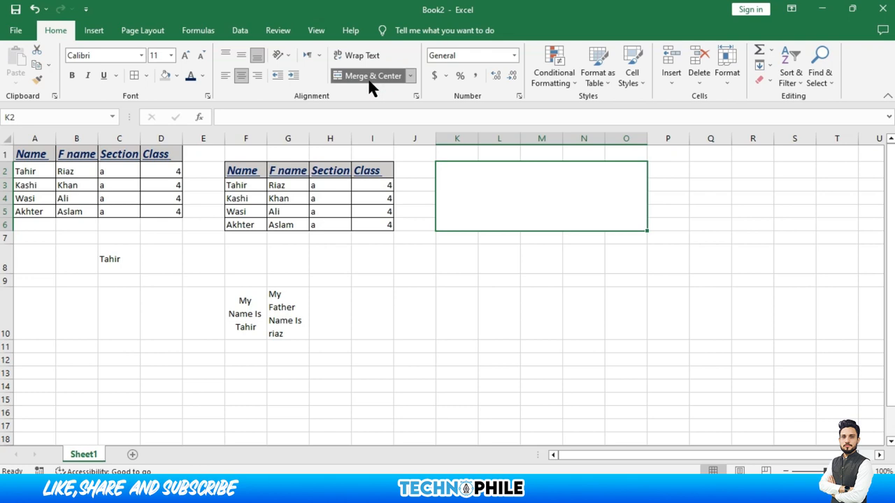
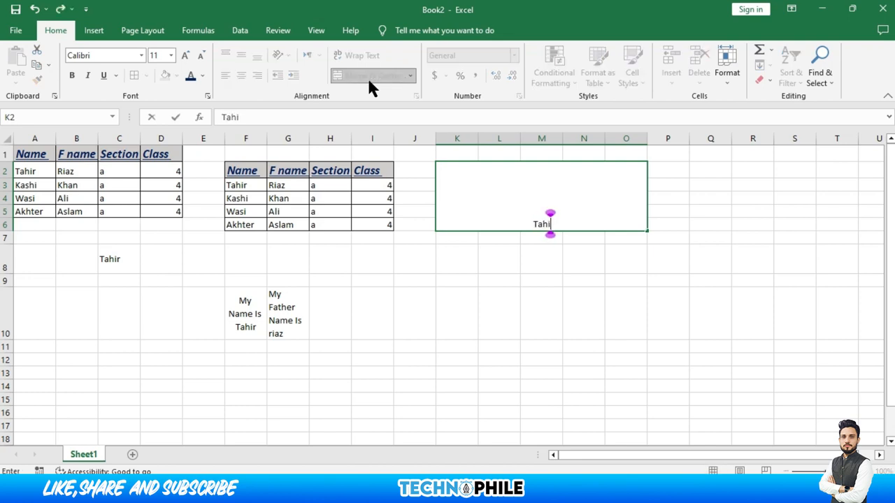
{"action": "key", "text": "Return"}
{"action": "key", "text": "Up"}
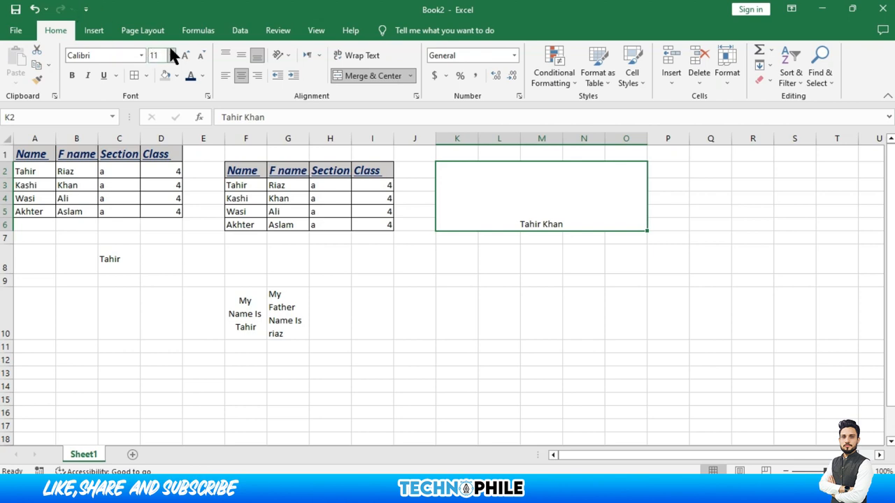
Enlarge the title text to 22 point and make it bold, italic and underlined
{"action": "left_click", "coordinate": [185, 55]}
{"action": "left_click", "coordinate": [185, 55]}
{"action": "left_click", "coordinate": [185, 55]}
{"action": "left_click", "coordinate": [185, 55]}
{"action": "left_click", "coordinate": [185, 55]}
{"action": "left_click", "coordinate": [186, 56]}
{"action": "left_click", "coordinate": [71, 74]}
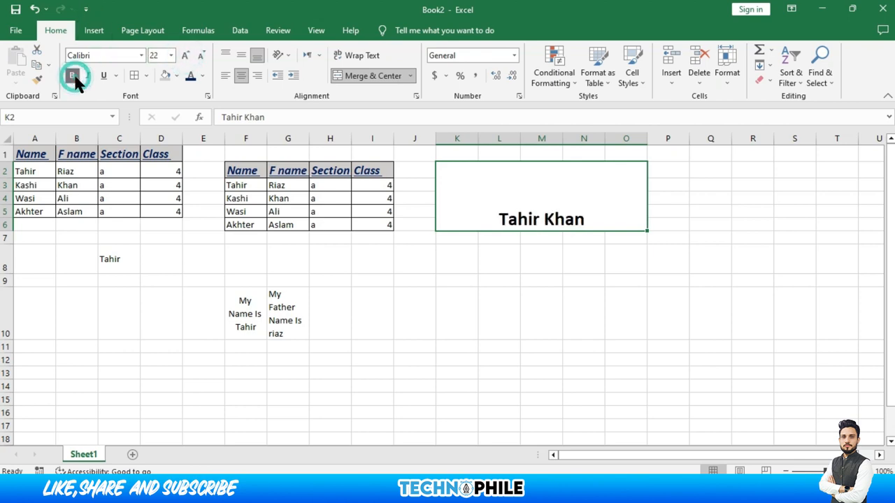
{"action": "left_click", "coordinate": [87, 76]}
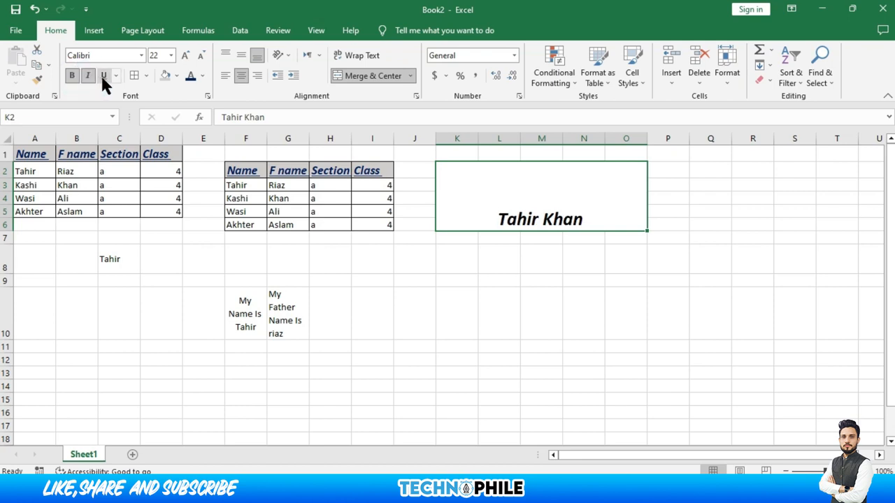
{"action": "left_click", "coordinate": [104, 76]}
Angle the title counterclockwise and give it a grey fill with red text
{"action": "left_click", "coordinate": [282, 59]}
{"action": "left_click", "coordinate": [285, 70]}
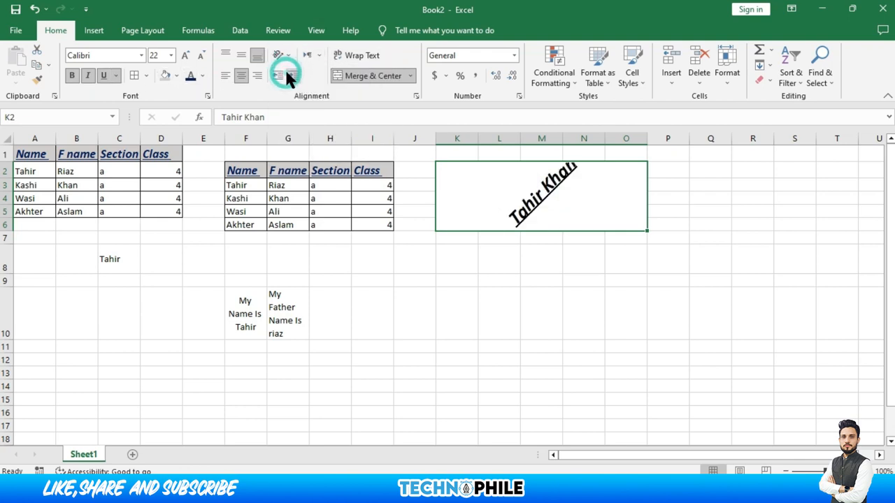
{"action": "left_click", "coordinate": [177, 75]}
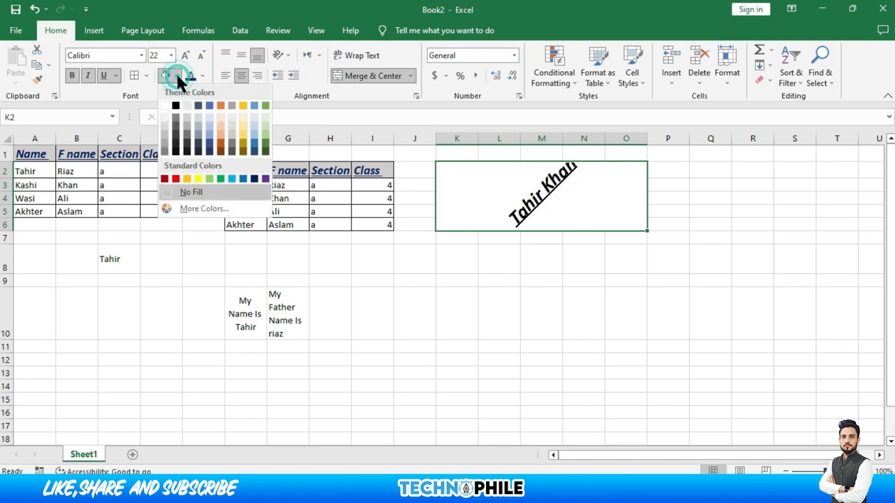
{"action": "left_click", "coordinate": [193, 115]}
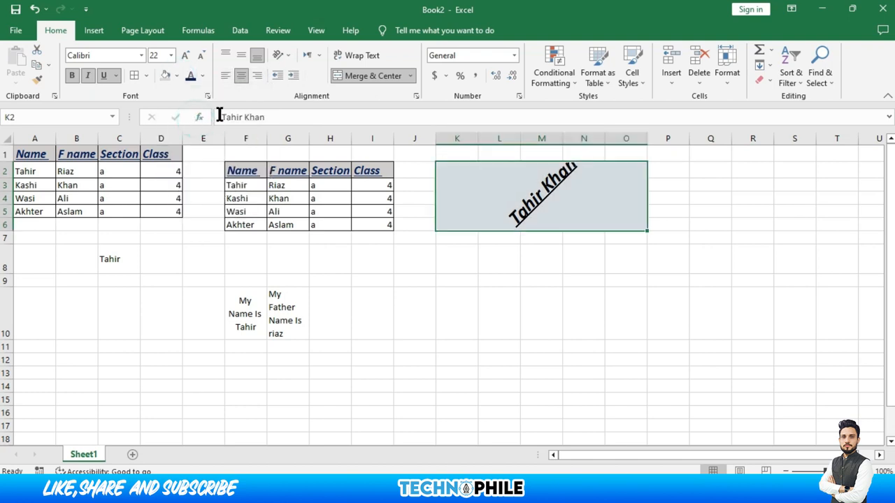
{"action": "left_click", "coordinate": [203, 77]}
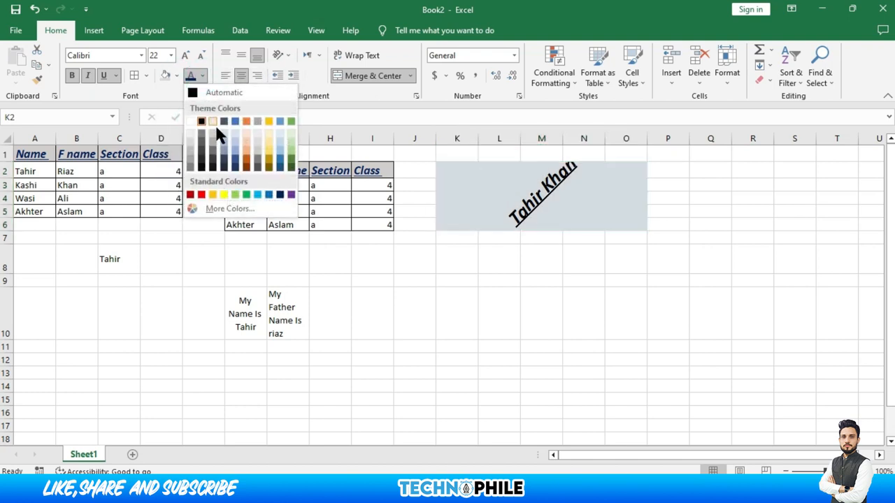
{"action": "left_click", "coordinate": [201, 195]}
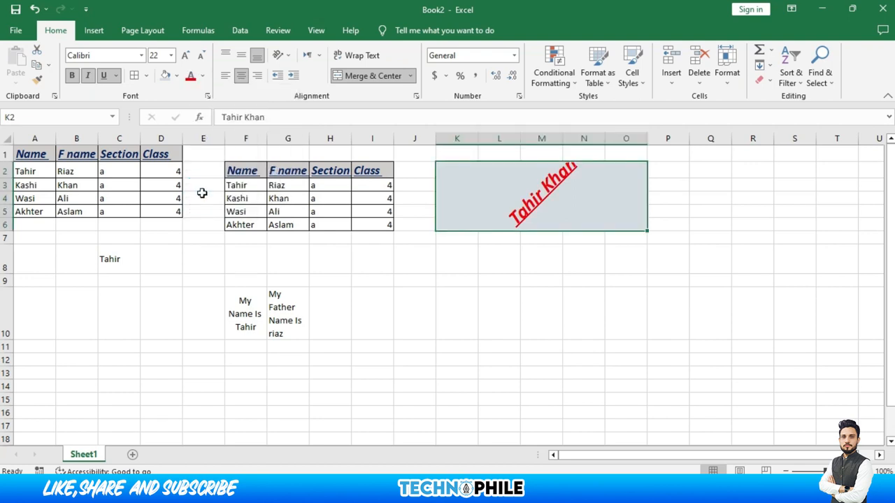
{"action": "left_click", "coordinate": [160, 359]}
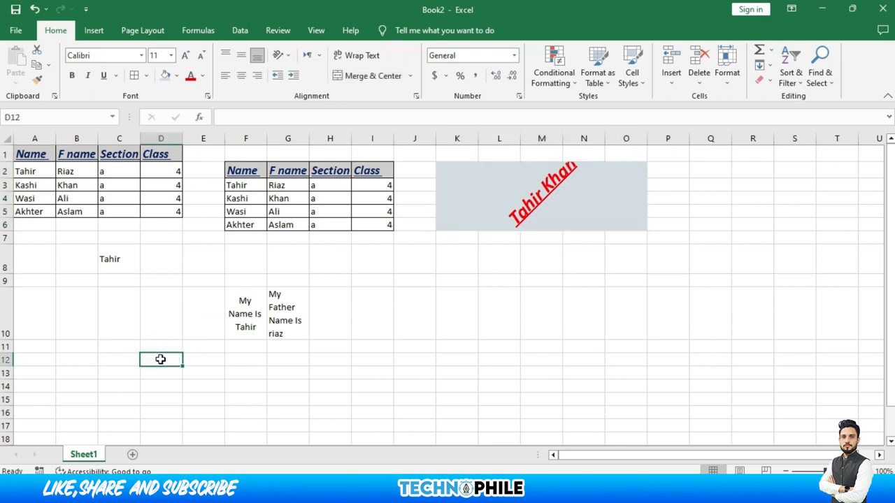
Enter 10 in D12 and format it as dollar accounting
{"action": "type", "text": "10"}
{"action": "key", "text": "ctrl+Return"}
{"action": "left_click", "coordinate": [435, 75]}
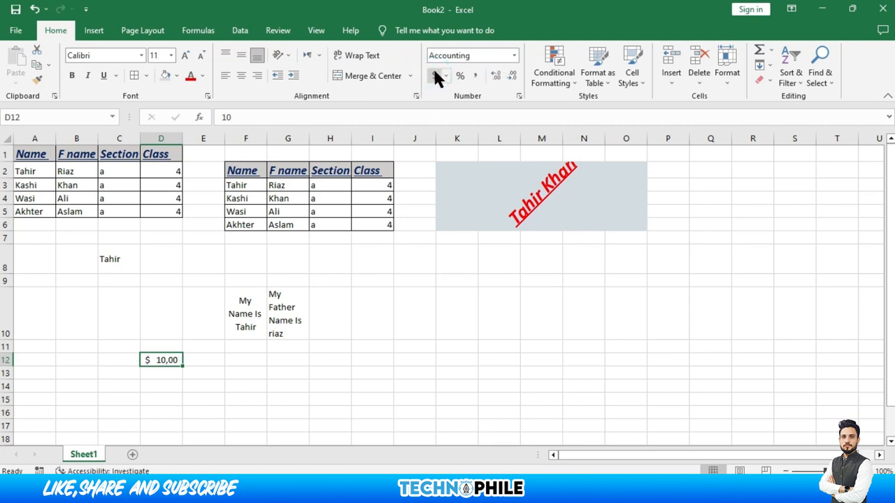
Enter 10 in D13 and D14, trying Euro accounting on D14, then setting it to General
{"action": "key", "text": "Return"}
{"action": "type", "text": "10"}
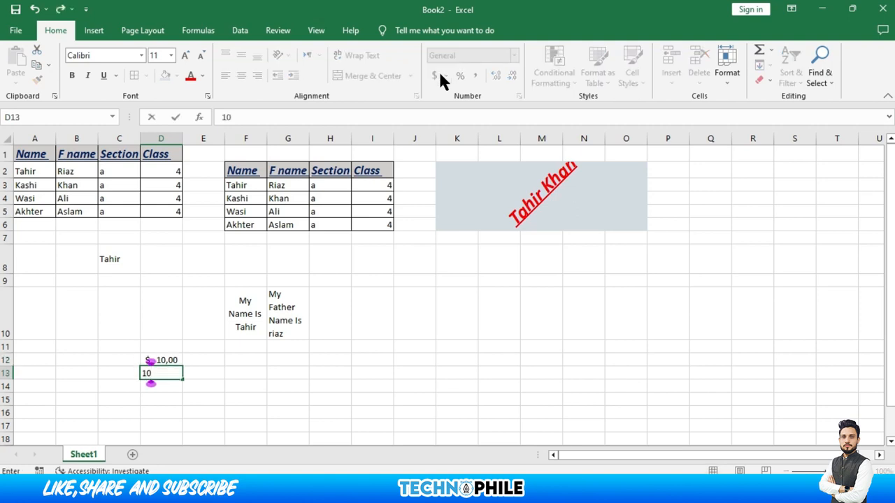
{"action": "key", "text": "Return"}
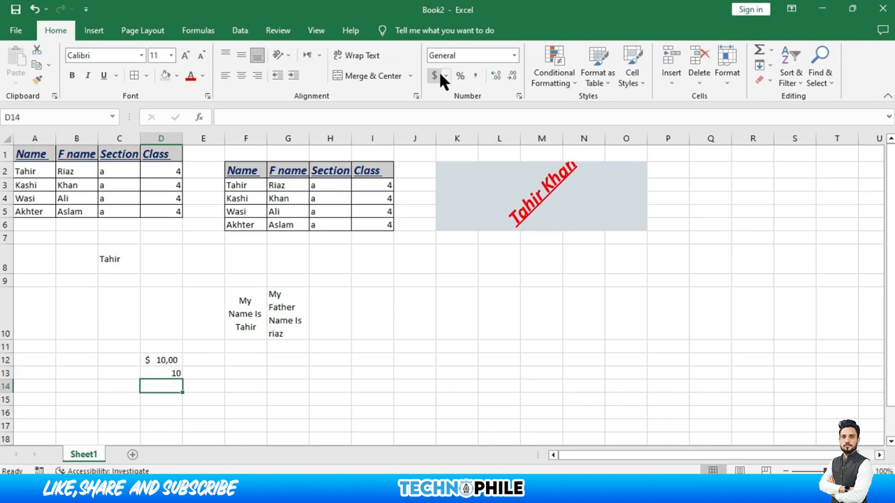
{"action": "type", "text": "10"}
{"action": "key", "text": "ctrl+Return"}
{"action": "left_click", "coordinate": [446, 75]}
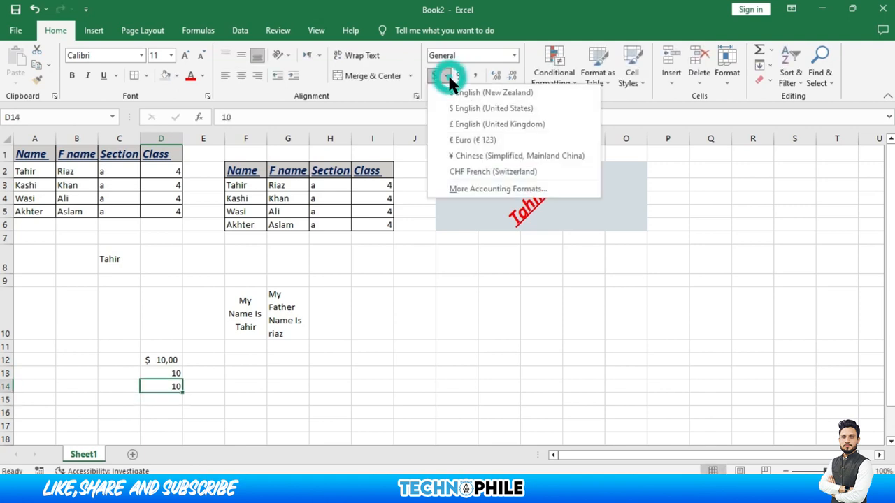
{"action": "left_click", "coordinate": [460, 147]}
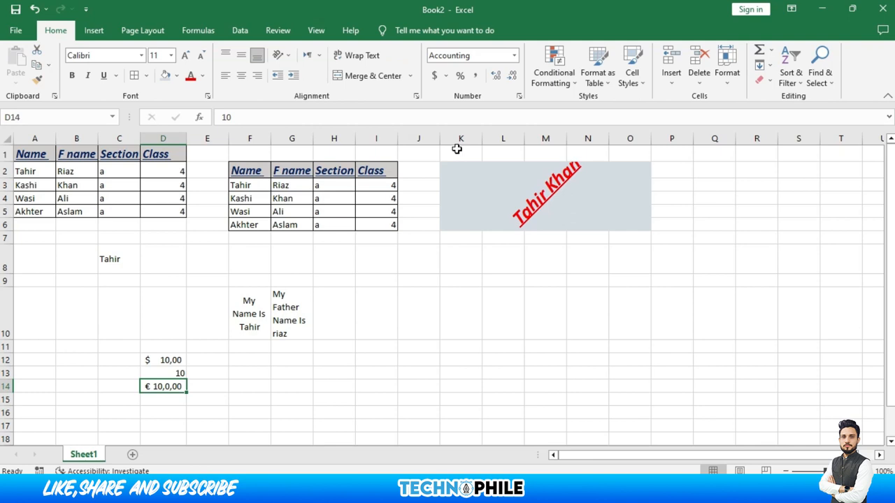
{"action": "left_click", "coordinate": [514, 56]}
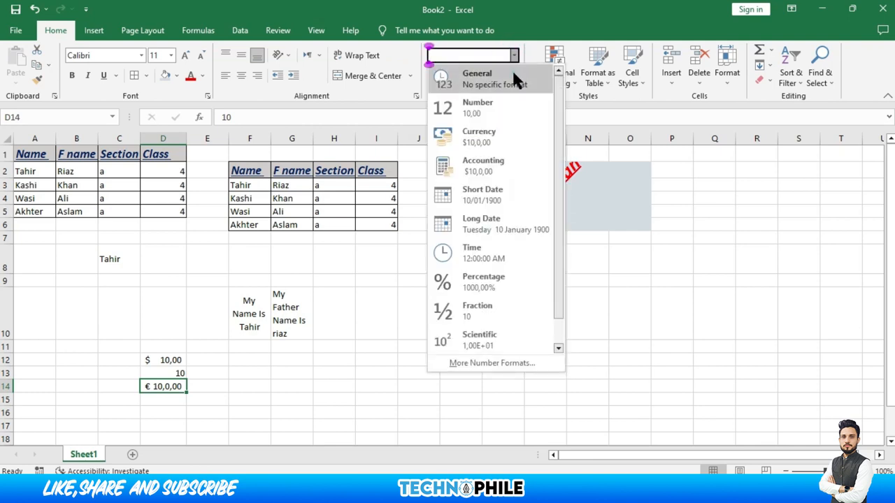
{"action": "left_click", "coordinate": [513, 74]}
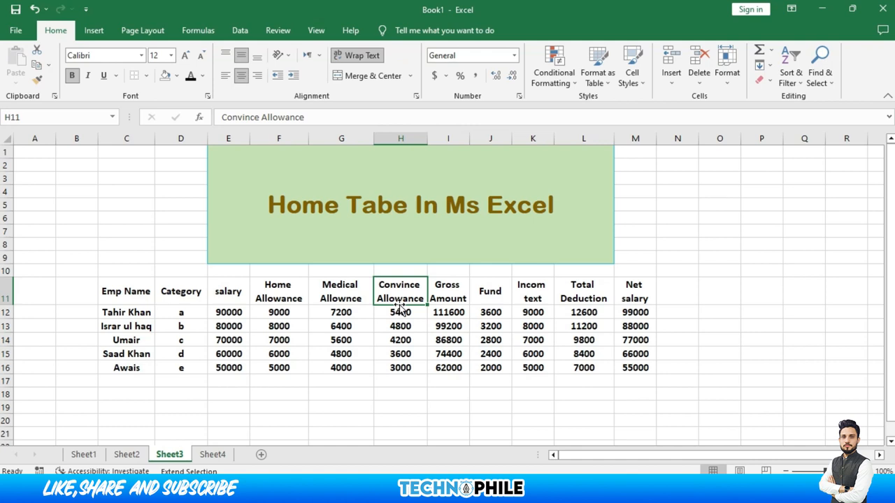
On Sheet3, select the Net salary values M12:M16, below the M11 heading
{"action": "left_click", "coordinate": [622, 291]}
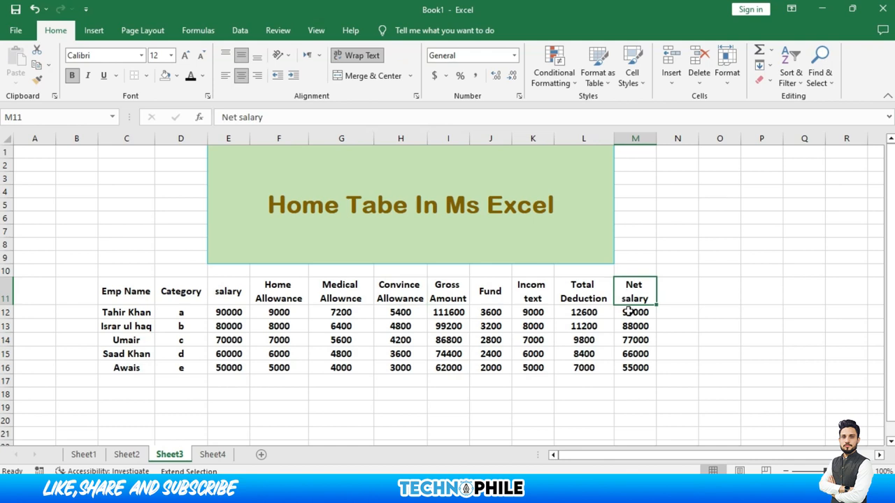
{"action": "left_click_drag", "start_coordinate": [629, 312], "coordinate": [629, 376]}
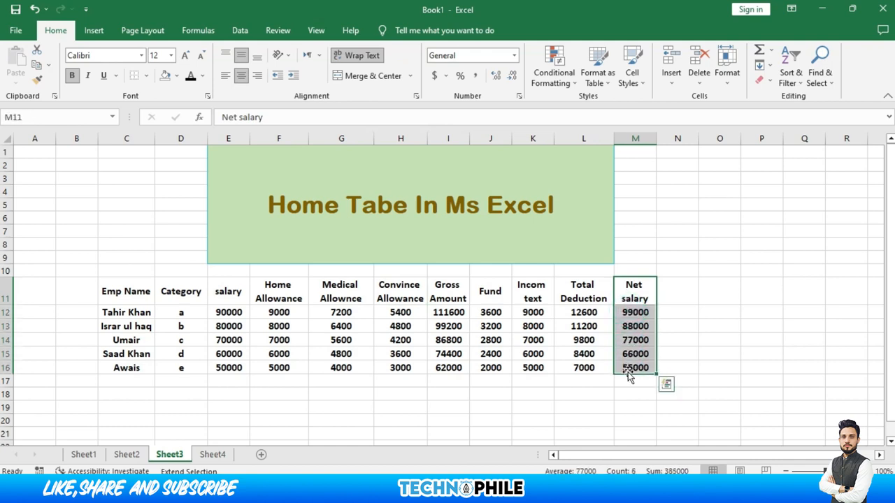
{"action": "key", "text": "Down"}
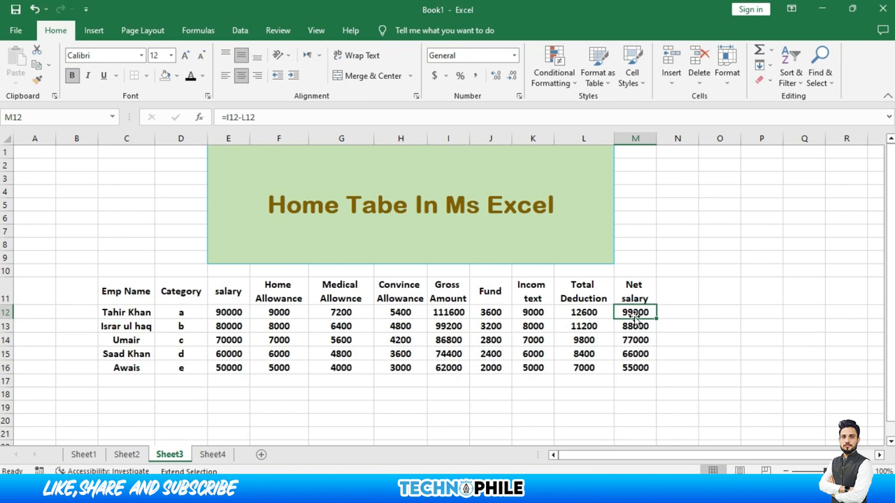
{"action": "left_click_drag", "start_coordinate": [633, 316], "coordinate": [637, 368]}
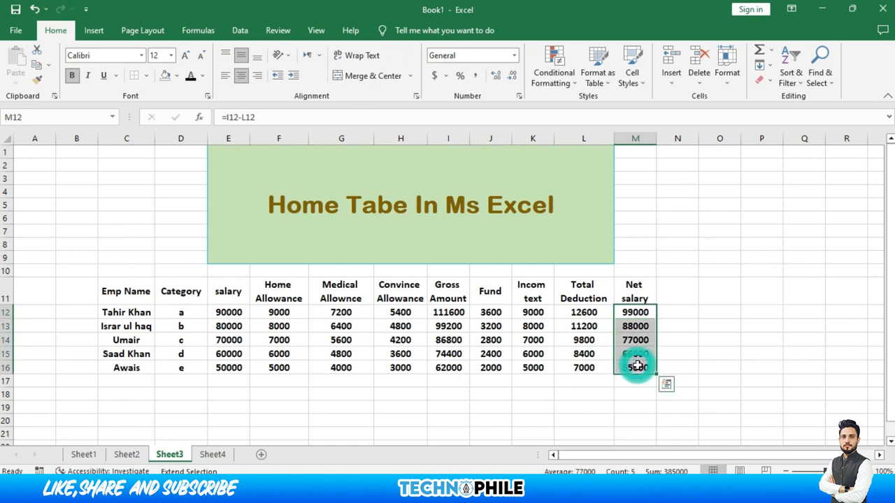
Add a Greater Than 80000 rule with Green Fill with Dark Green Text to M12:M16
{"action": "left_click", "coordinate": [554, 80]}
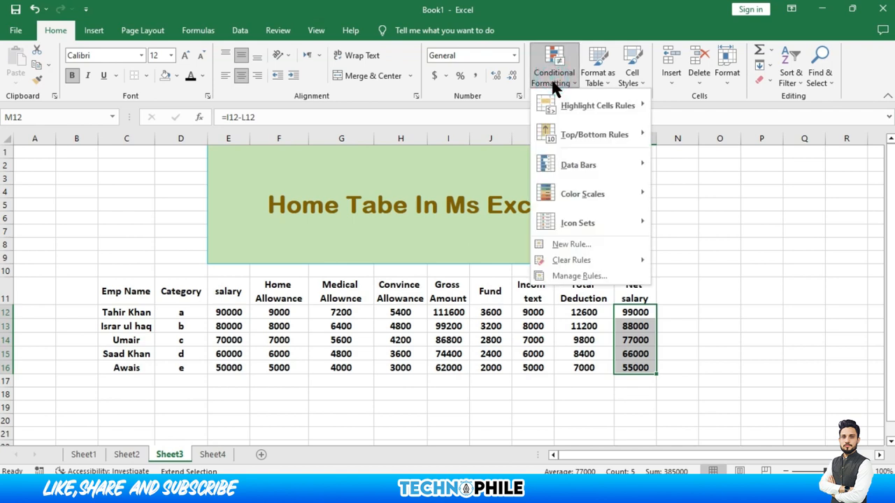
{"action": "mouse_move", "coordinate": [566, 106]}
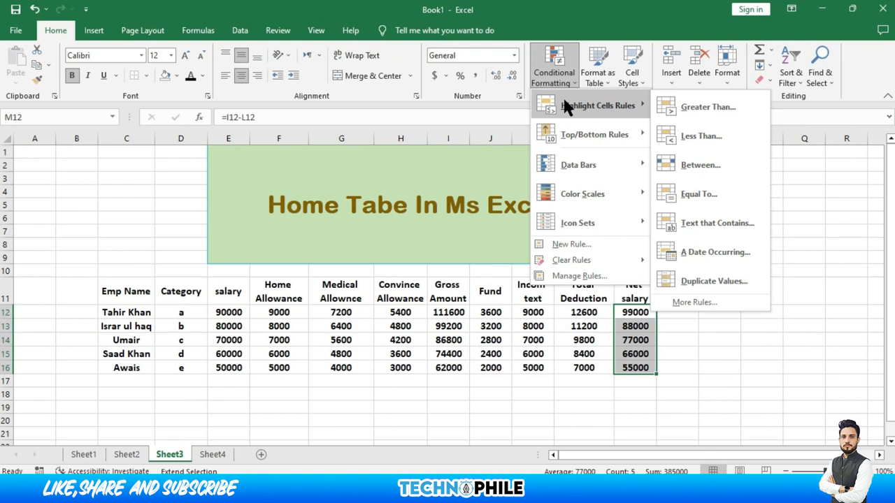
{"action": "left_click", "coordinate": [689, 109]}
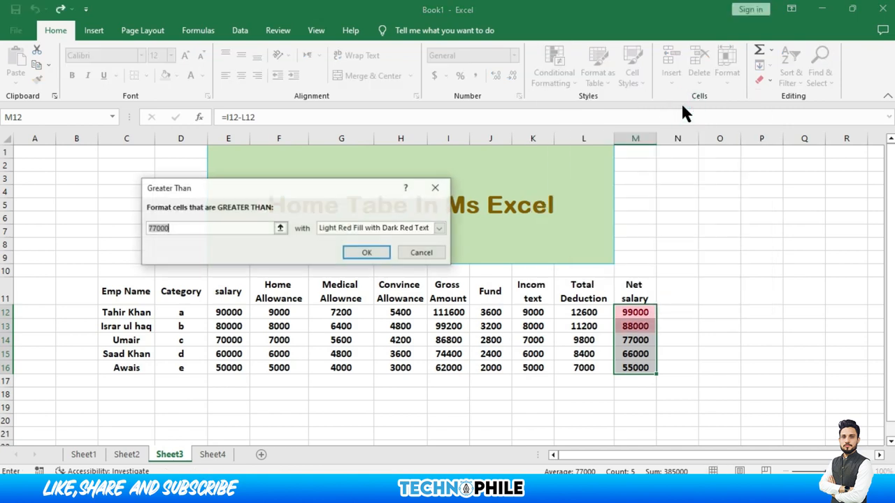
{"action": "left_click_drag", "start_coordinate": [189, 225], "coordinate": [131, 228]}
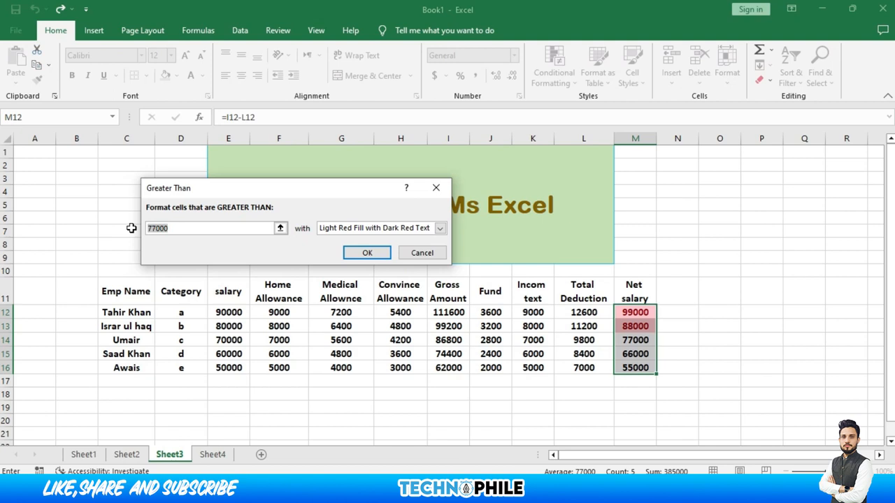
{"action": "type", "text": "80000"}
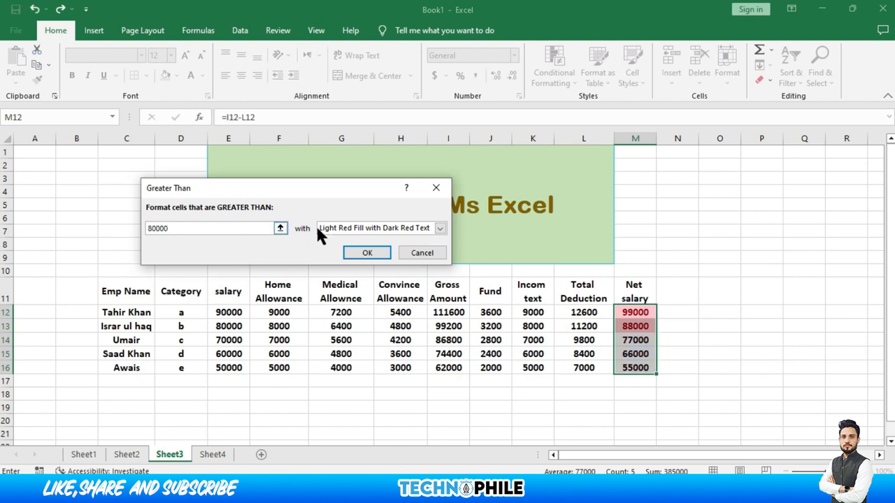
{"action": "left_click", "coordinate": [439, 228]}
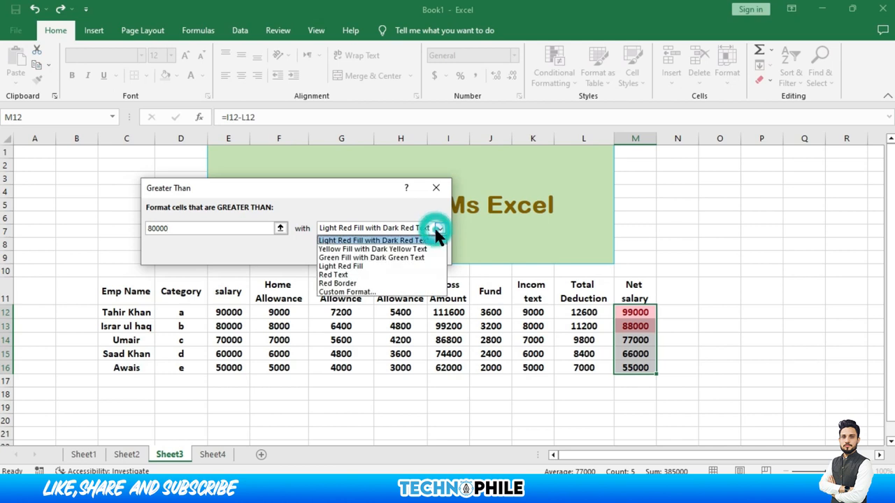
{"action": "left_click", "coordinate": [363, 256]}
{"action": "left_click", "coordinate": [352, 252]}
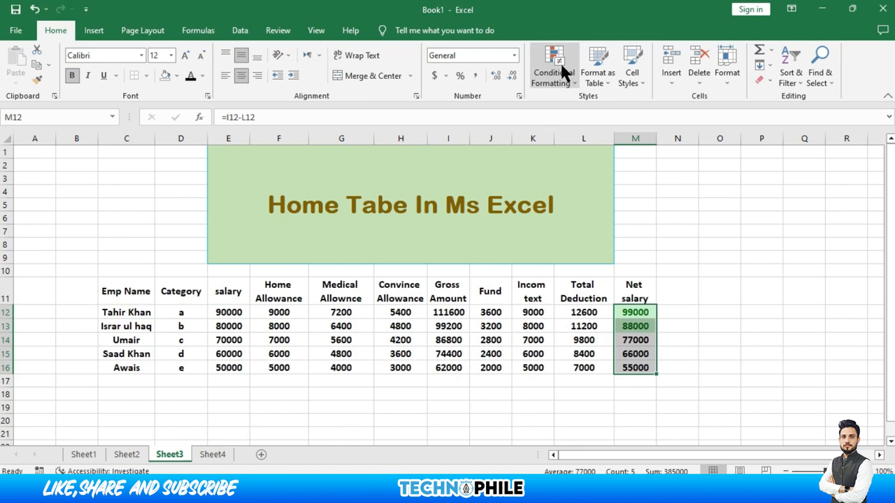
Add a Less Than 60000 rule with Light Red Fill with Dark Red Text to M12:M16
{"action": "left_click", "coordinate": [568, 82]}
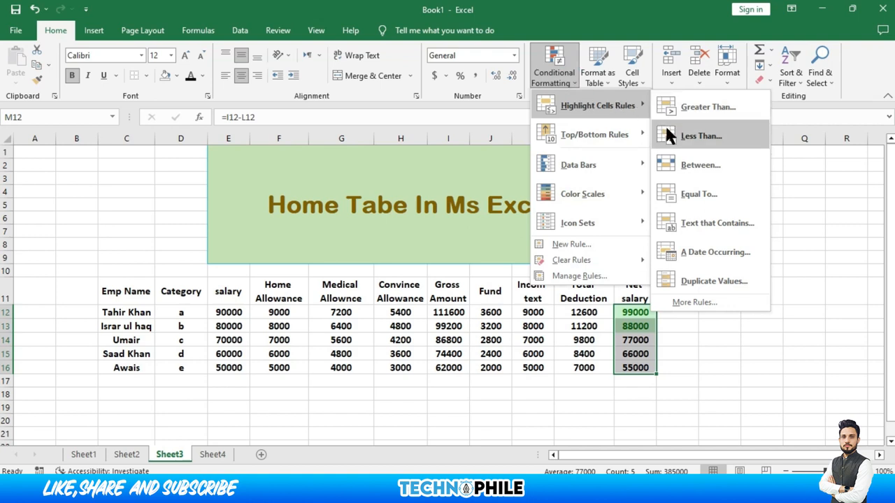
{"action": "left_click", "coordinate": [699, 135]}
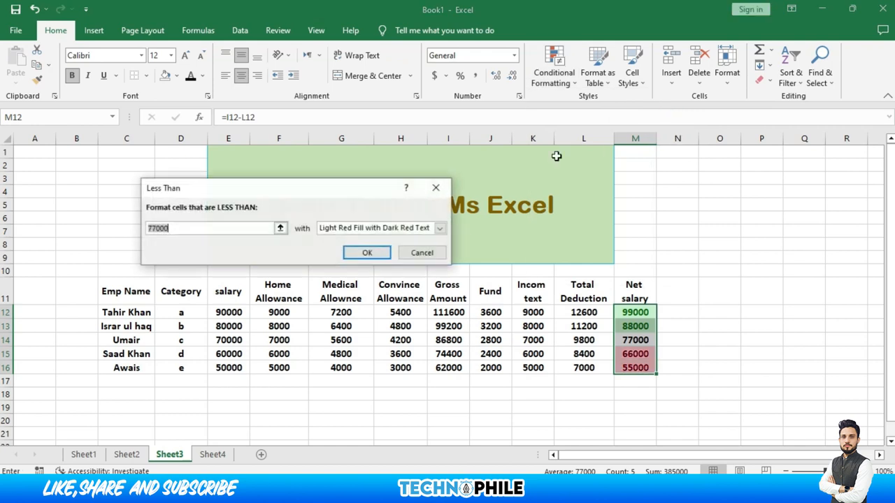
{"action": "left_click", "coordinate": [203, 229]}
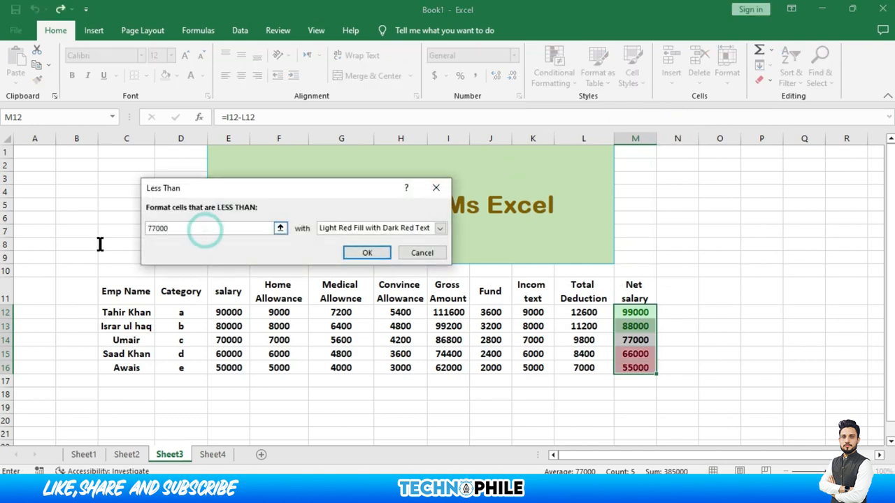
{"action": "mouse_move", "coordinate": [130, 235]}
{"action": "left_mouse_down"}
{"action": "mouse_move", "coordinate": [158, 231]}
{"action": "mouse_move", "coordinate": [137, 227]}
{"action": "left_mouse_up"}
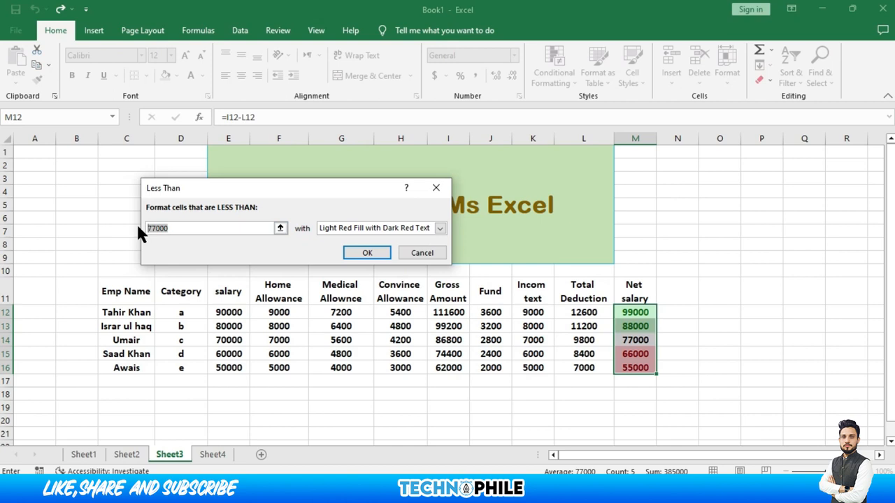
{"action": "type", "text": "60000"}
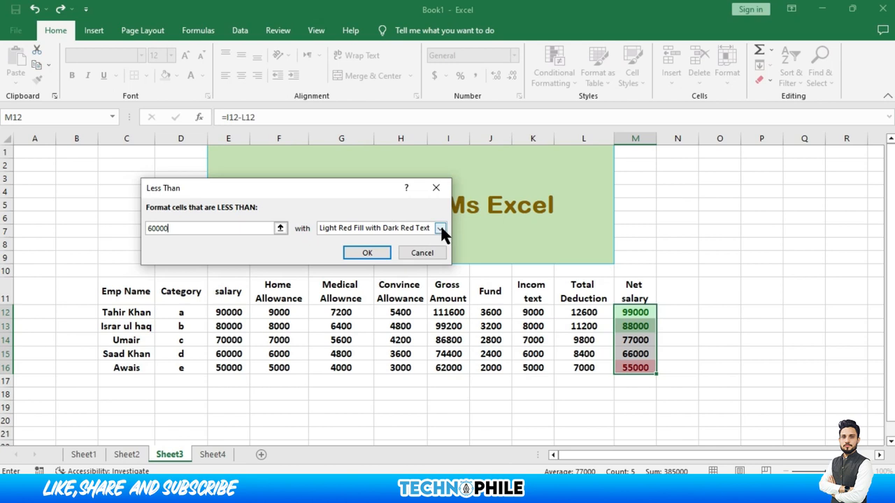
{"action": "left_click", "coordinate": [382, 252]}
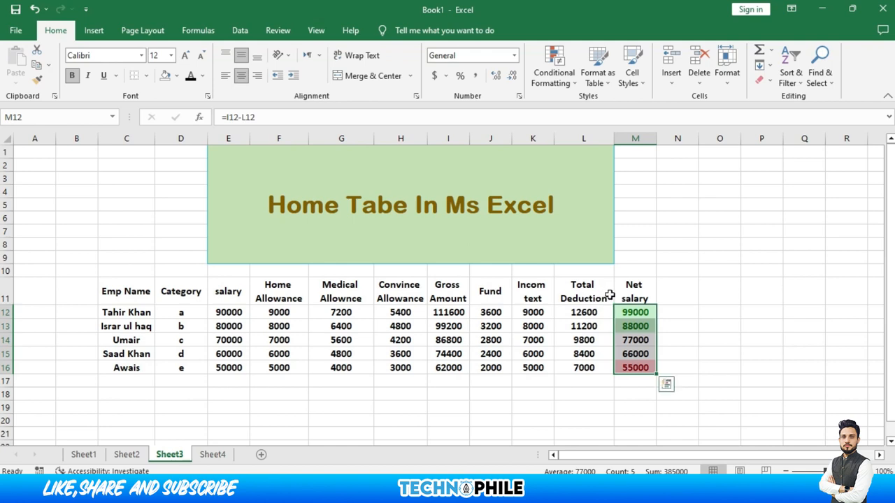
Add a Between 60000 and 70000 rule with Yellow Fill with Dark Yellow Text
{"action": "left_click", "coordinate": [548, 82]}
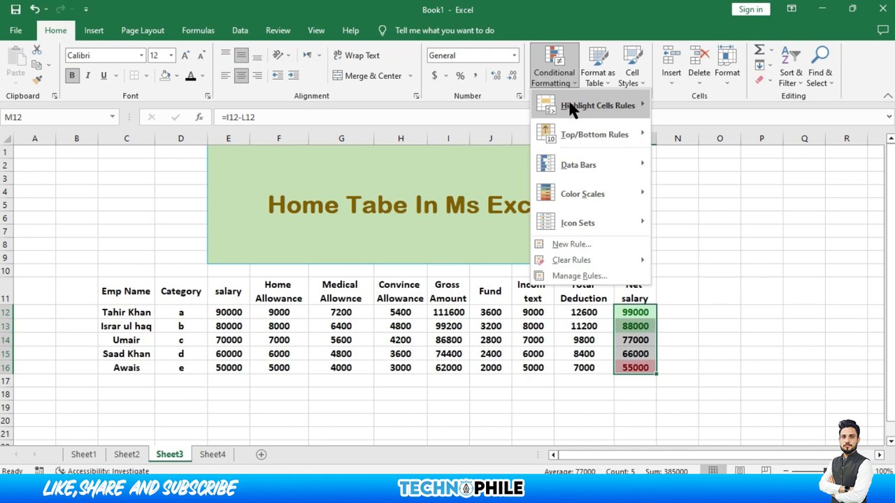
{"action": "mouse_move", "coordinate": [572, 108]}
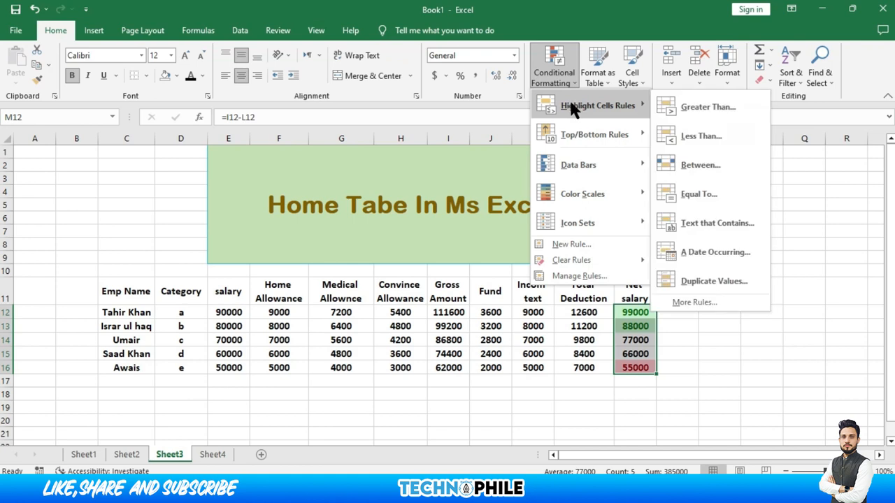
{"action": "left_click", "coordinate": [676, 164]}
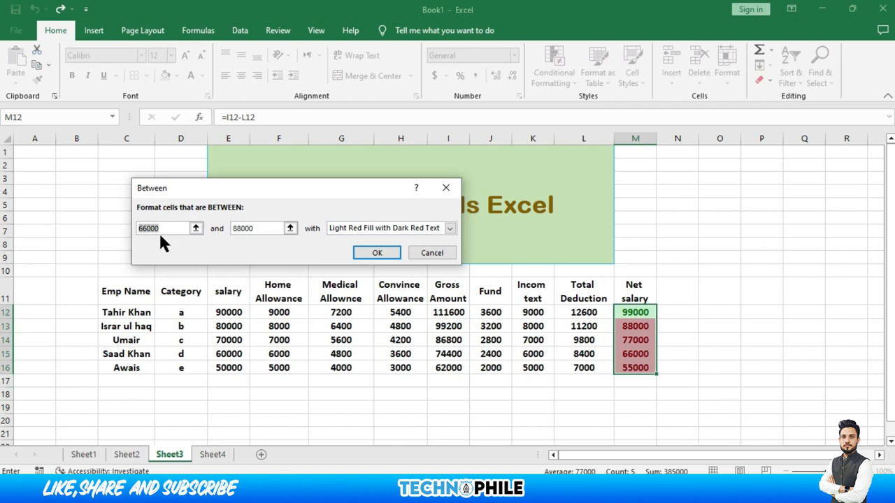
{"action": "left_click_drag", "start_coordinate": [165, 229], "coordinate": [60, 228]}
{"action": "type", "text": "60000"}
{"action": "left_click_drag", "start_coordinate": [276, 227], "coordinate": [202, 230]}
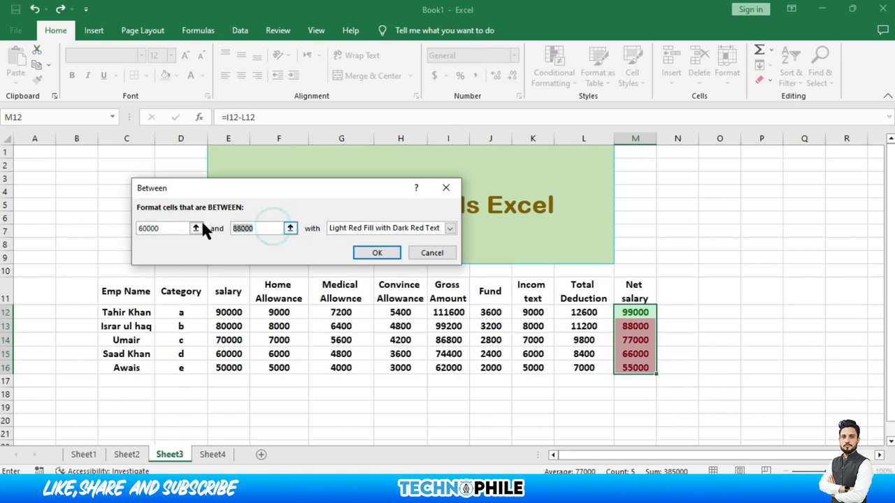
{"action": "type", "text": "70000"}
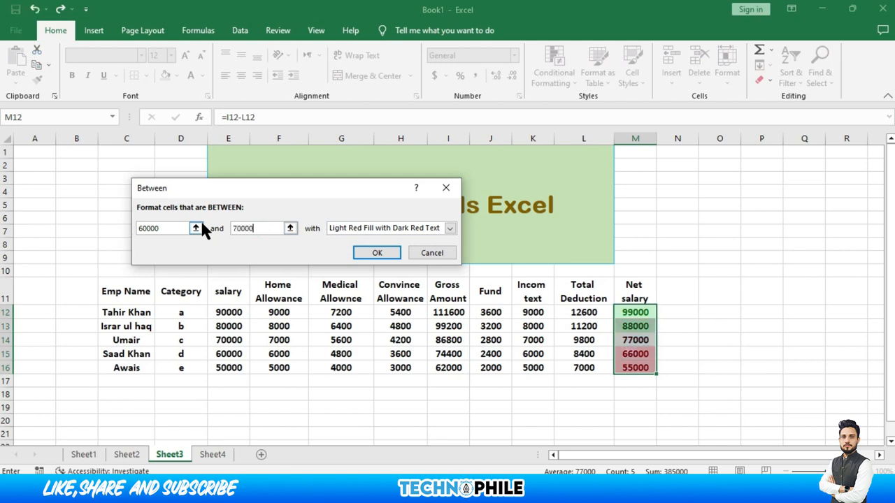
{"action": "left_click", "coordinate": [448, 225]}
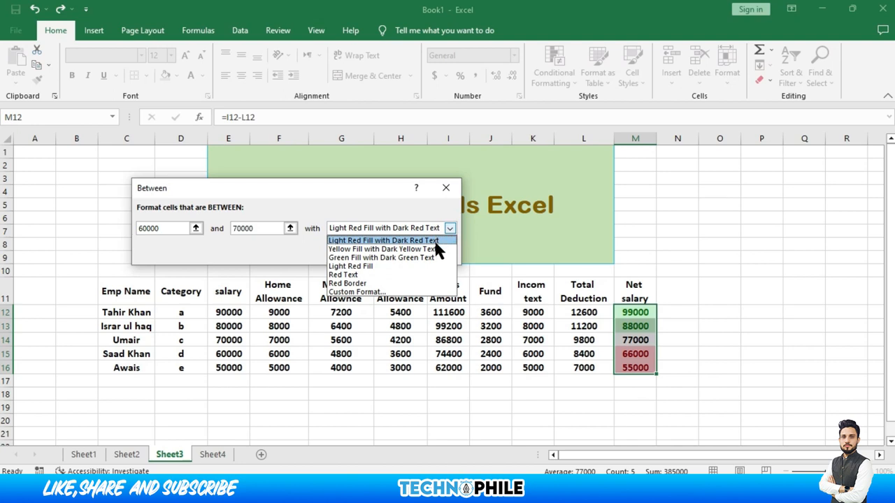
{"action": "left_click", "coordinate": [435, 249]}
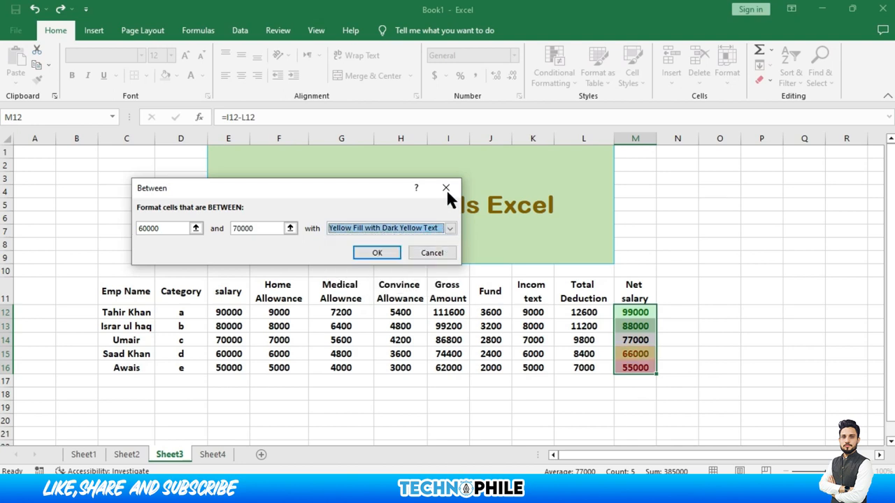
{"action": "left_click", "coordinate": [386, 254]}
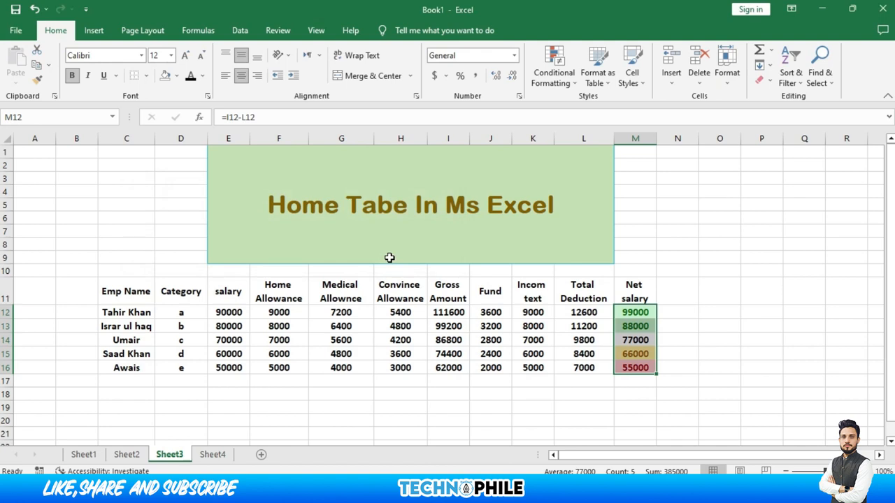
Dismiss the Conditional Formatting menu unused and select Total Deduction cells L12:L16
{"action": "left_click", "coordinate": [562, 62]}
{"action": "mouse_move", "coordinate": [570, 112]}
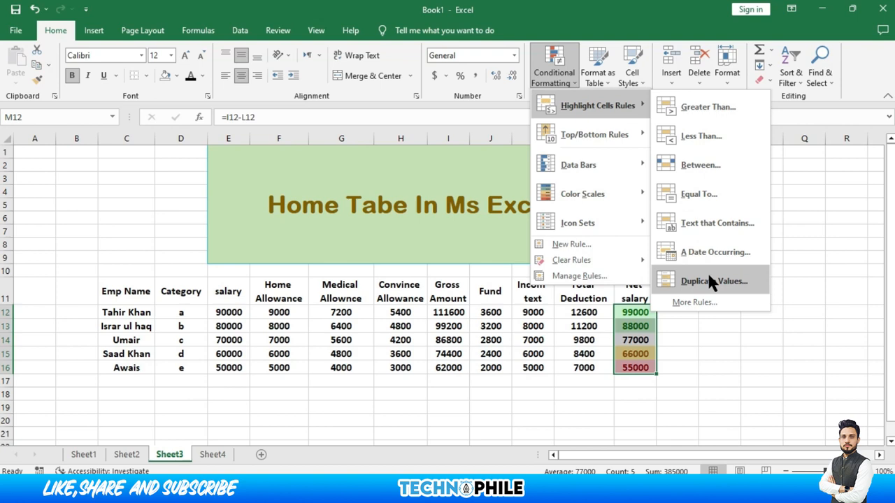
{"action": "mouse_move", "coordinate": [591, 136]}
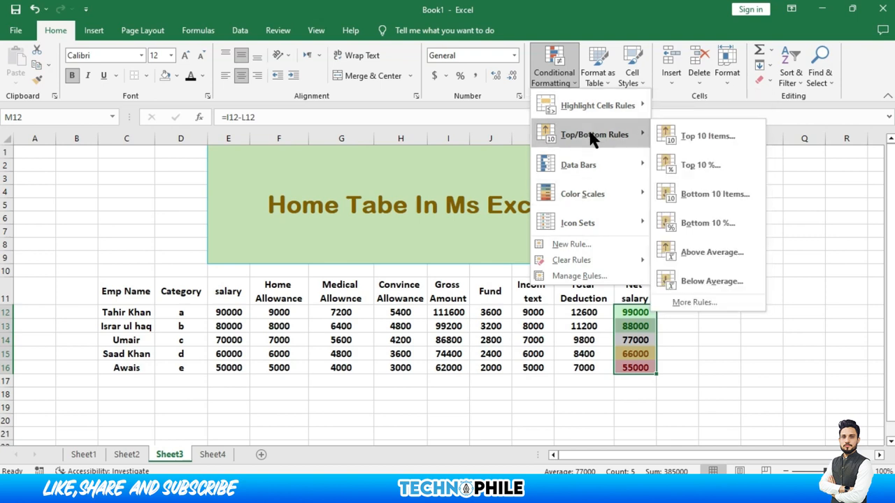
{"action": "left_click", "coordinate": [579, 328]}
{"action": "left_click", "coordinate": [579, 312]}
{"action": "left_click_drag", "start_coordinate": [574, 326], "coordinate": [576, 373]}
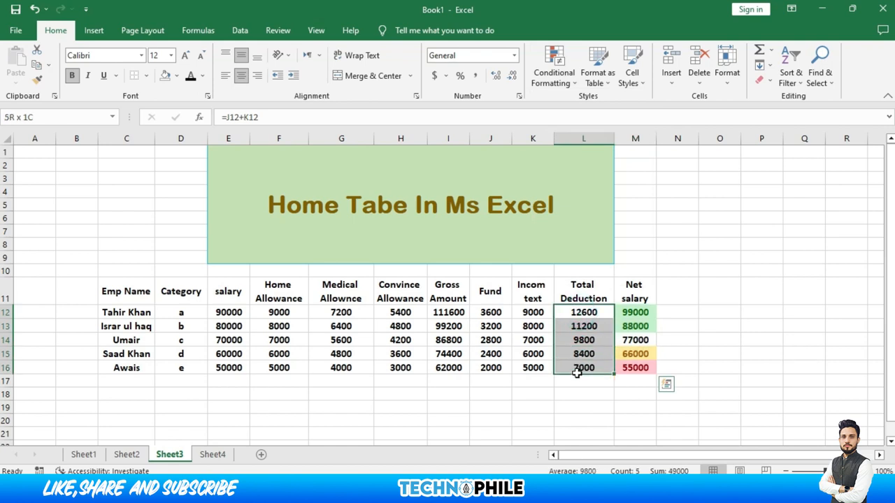
Highlight the top 3 Total Deduction values (12600, 11200, 9800) with Green Fill with Dark Green Text
{"action": "left_click", "coordinate": [553, 78]}
{"action": "mouse_move", "coordinate": [589, 134]}
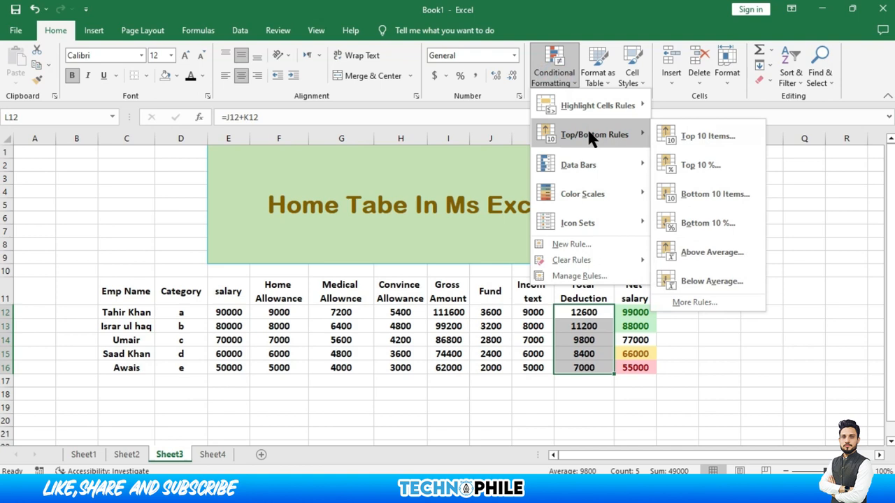
{"action": "left_click", "coordinate": [695, 136]}
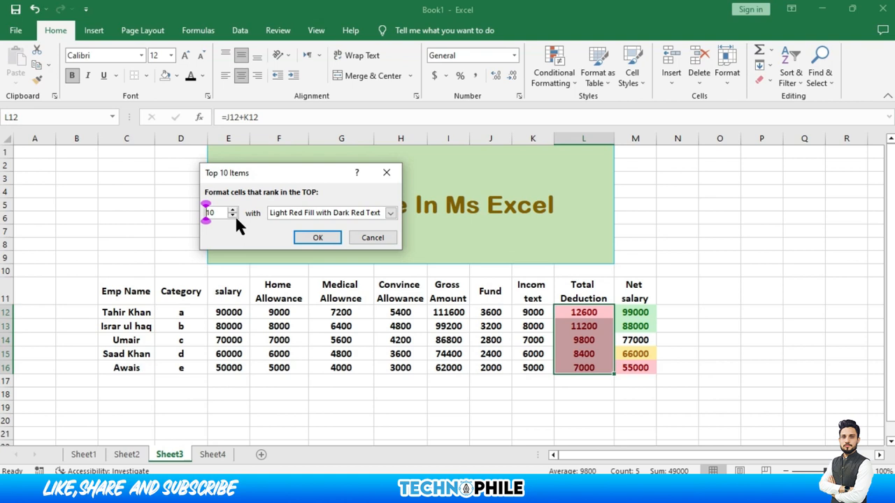
{"action": "left_click", "coordinate": [234, 215]}
{"action": "left_click", "coordinate": [234, 215]}
{"action": "left_click", "coordinate": [233, 216]}
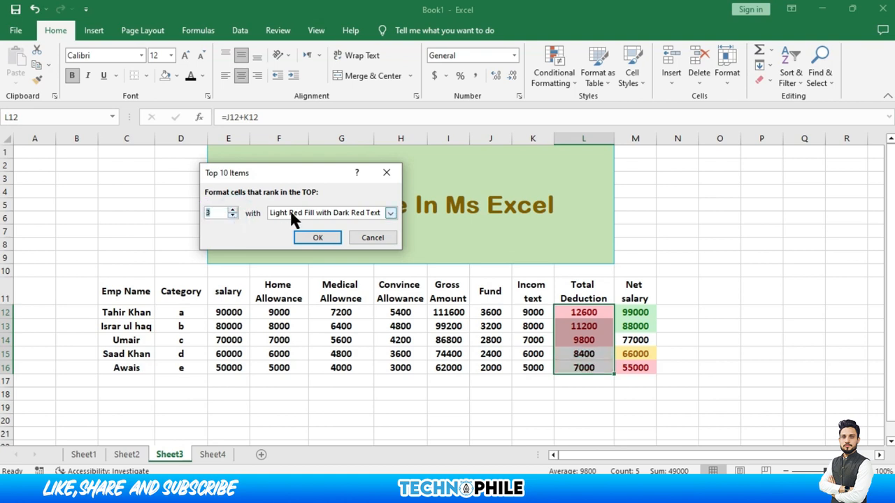
{"action": "left_click", "coordinate": [391, 213]}
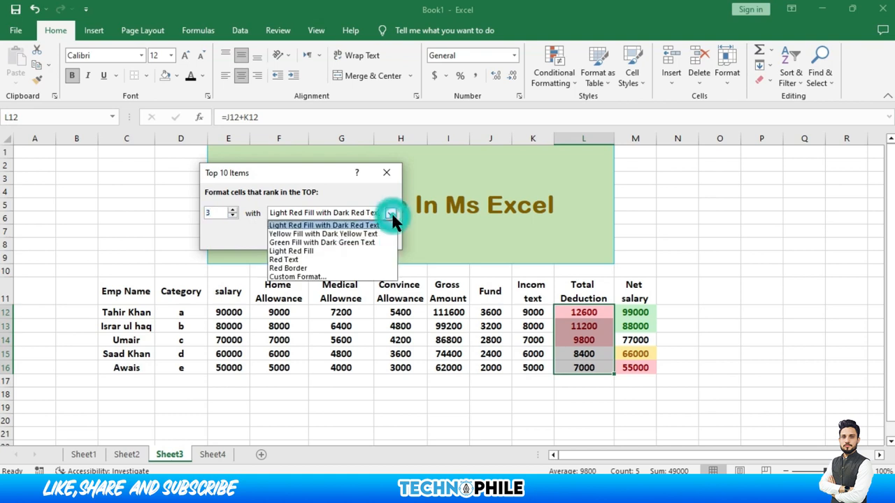
{"action": "left_click", "coordinate": [352, 243]}
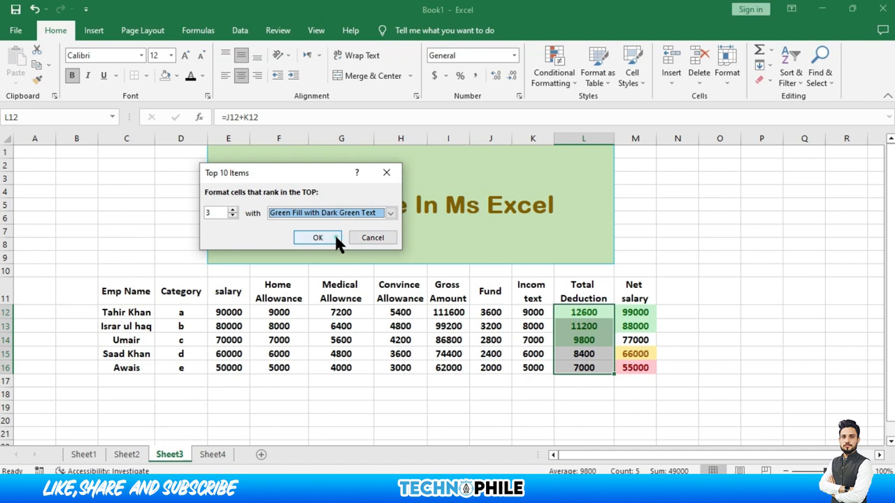
{"action": "left_click", "coordinate": [336, 238]}
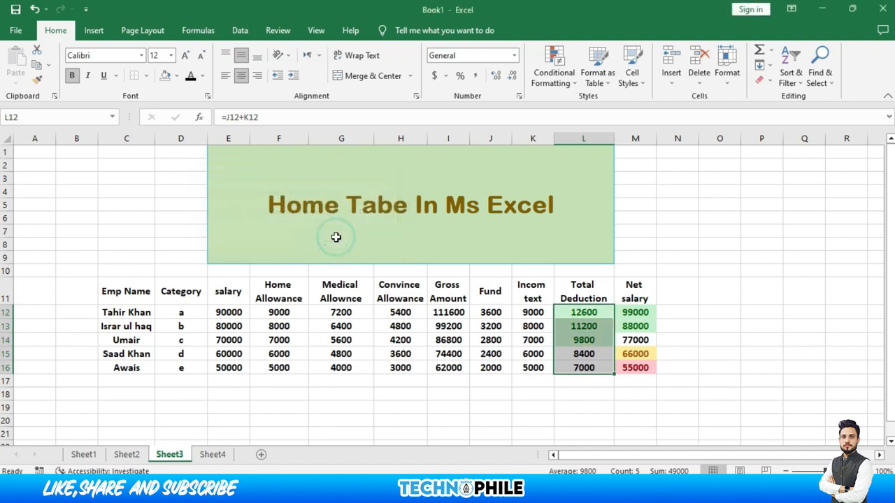
{"action": "left_click", "coordinate": [571, 81]}
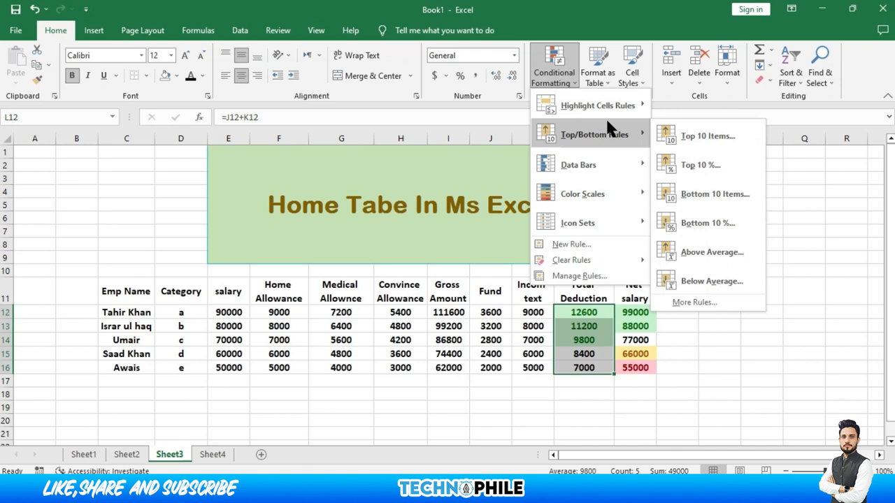
Highlight the bottom 2 Total Deduction values (8400, 7000) with Yellow Fill with Dark Yellow Text
{"action": "left_click", "coordinate": [700, 199]}
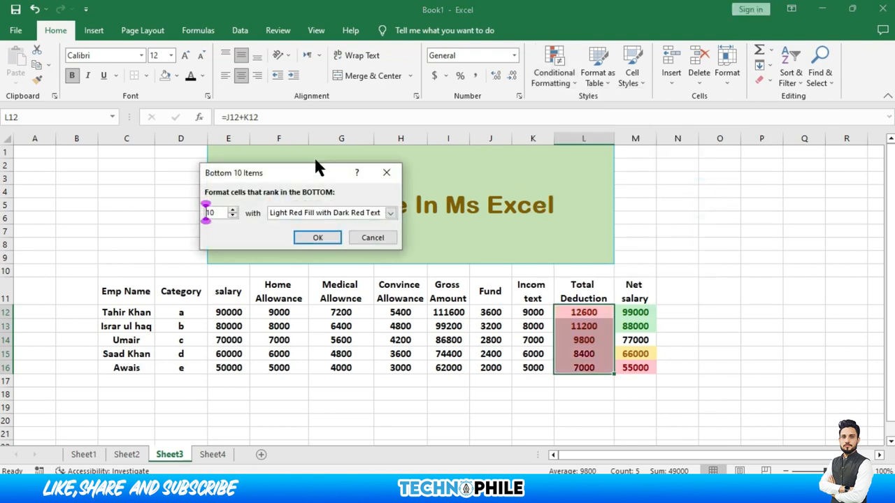
{"action": "left_click", "coordinate": [233, 215]}
{"action": "left_click", "coordinate": [232, 215]}
{"action": "left_click", "coordinate": [232, 215]}
{"action": "left_click", "coordinate": [233, 215]}
{"action": "left_click", "coordinate": [233, 215]}
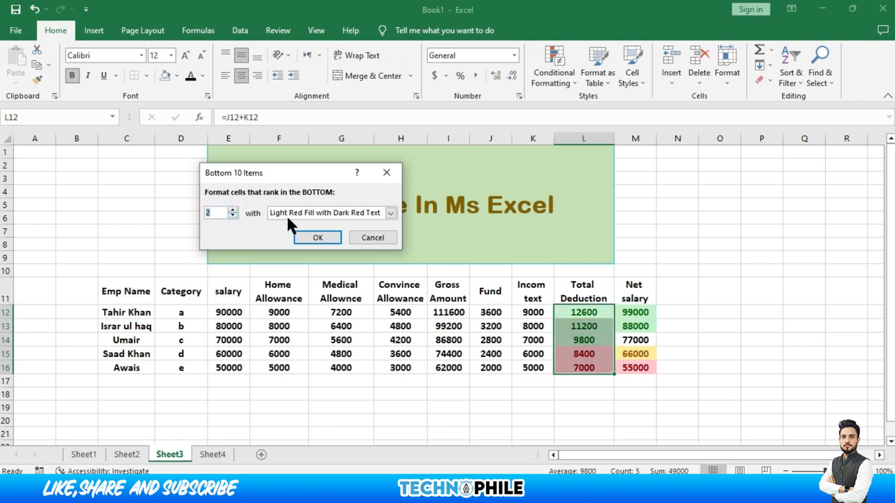
{"action": "left_click", "coordinate": [390, 213]}
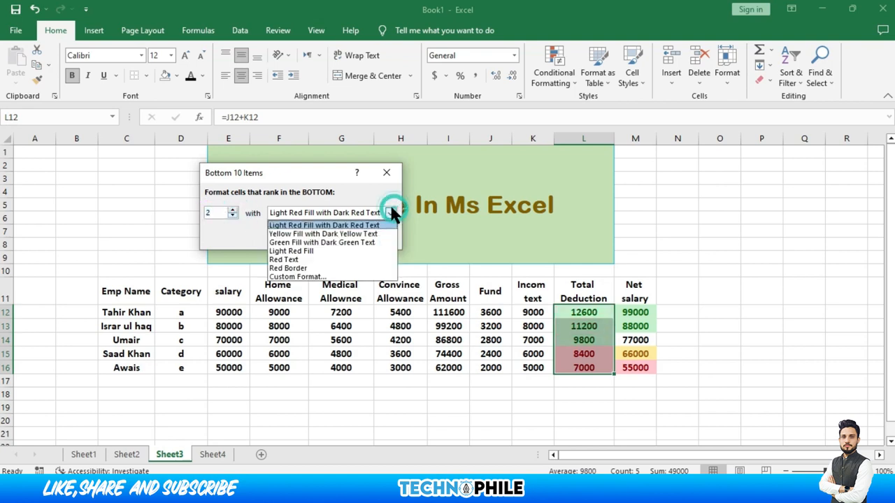
{"action": "left_click", "coordinate": [354, 232]}
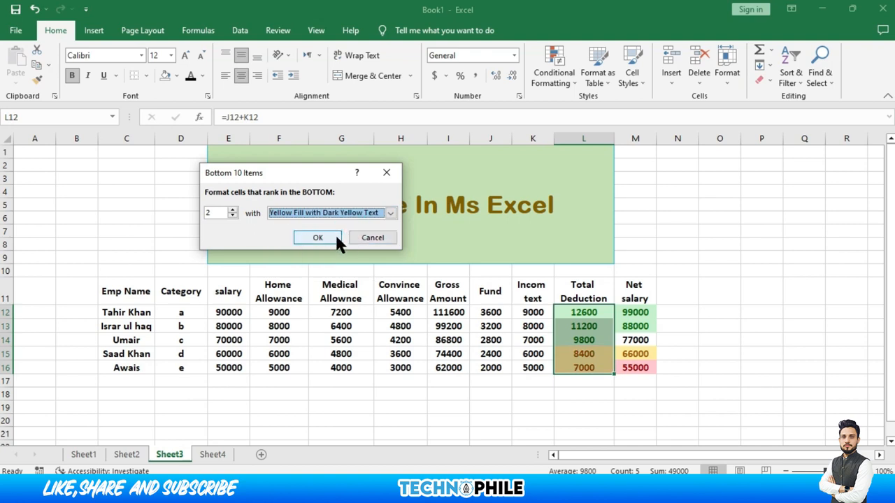
{"action": "left_click", "coordinate": [317, 237]}
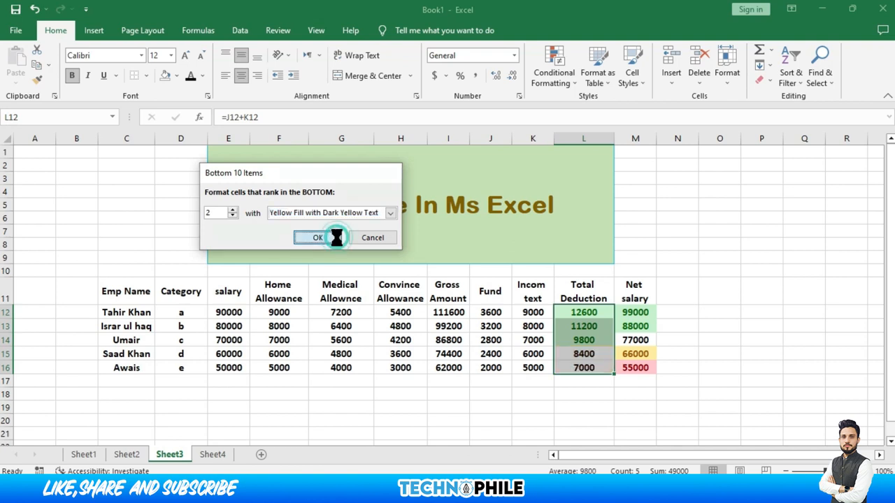
{"action": "left_click", "coordinate": [554, 70]}
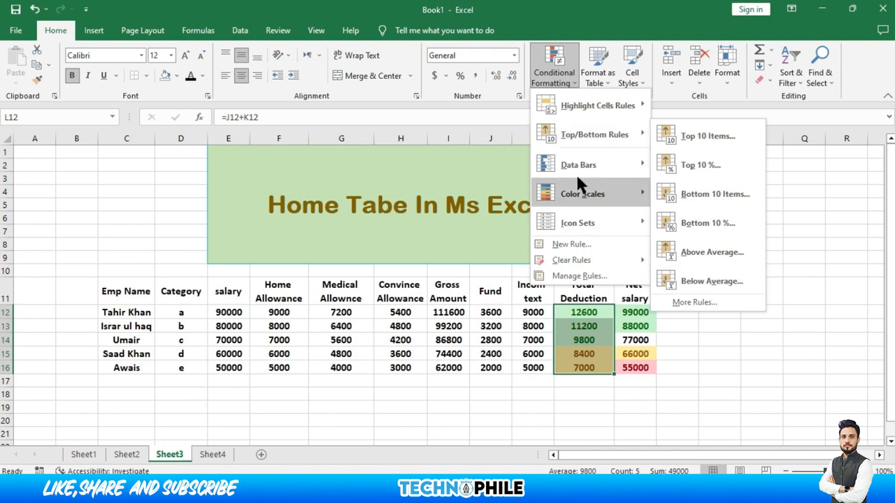
Apply Light Blue solid-fill data bars to Gross Amount cells I12:I16
{"action": "left_click", "coordinate": [454, 316]}
{"action": "left_click_drag", "start_coordinate": [455, 316], "coordinate": [455, 364]}
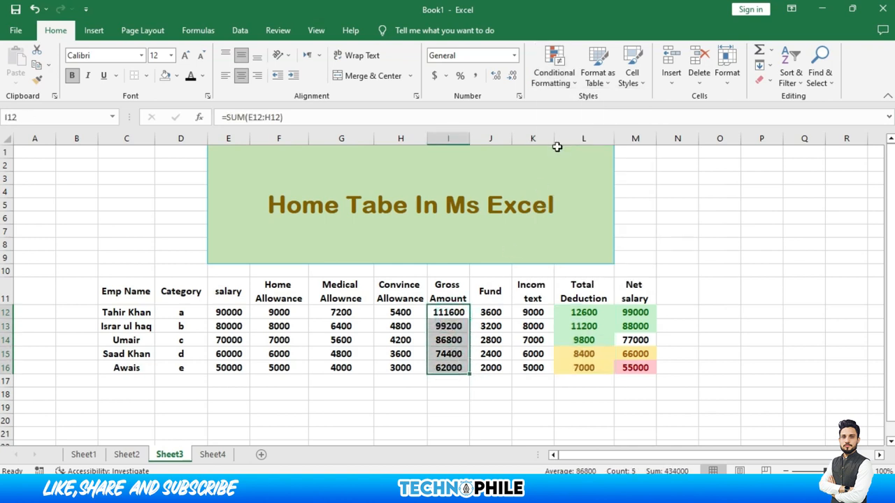
{"action": "left_click", "coordinate": [553, 76]}
{"action": "mouse_move", "coordinate": [553, 163]}
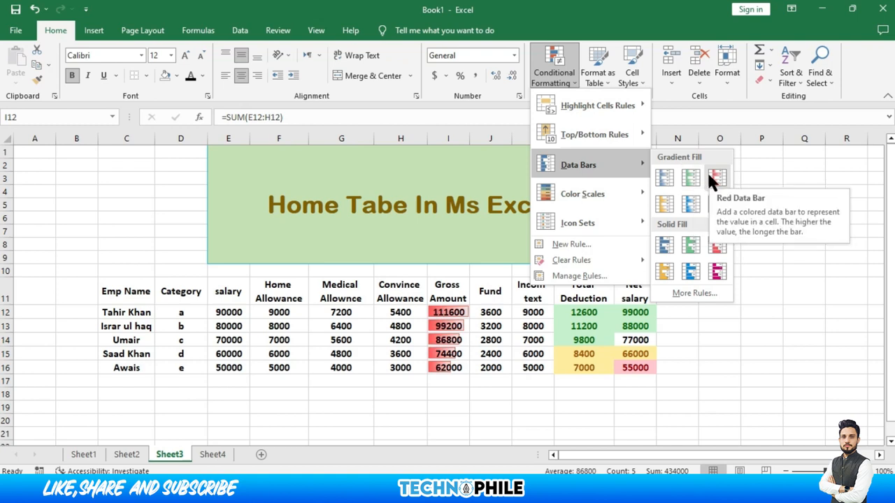
{"action": "left_click", "coordinate": [691, 267]}
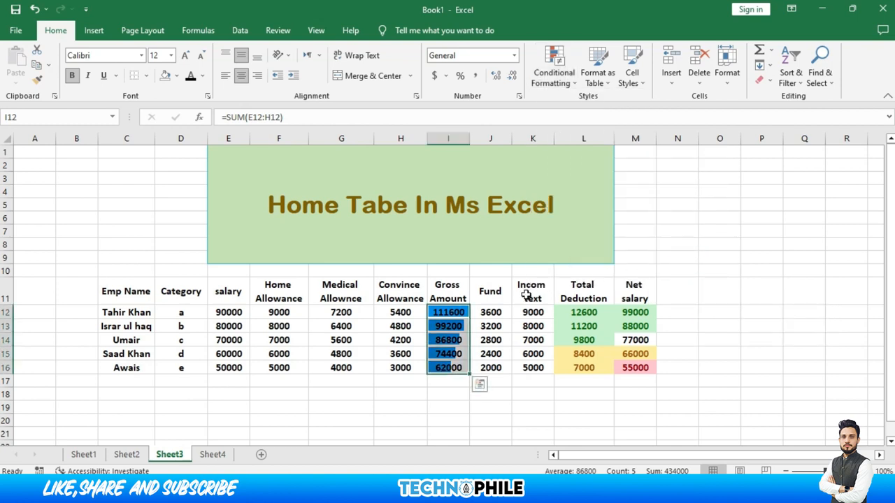
Check the Gross Amount formulas in I14 to I16, then select Fund cells J12:J16
{"action": "left_click", "coordinate": [448, 315]}
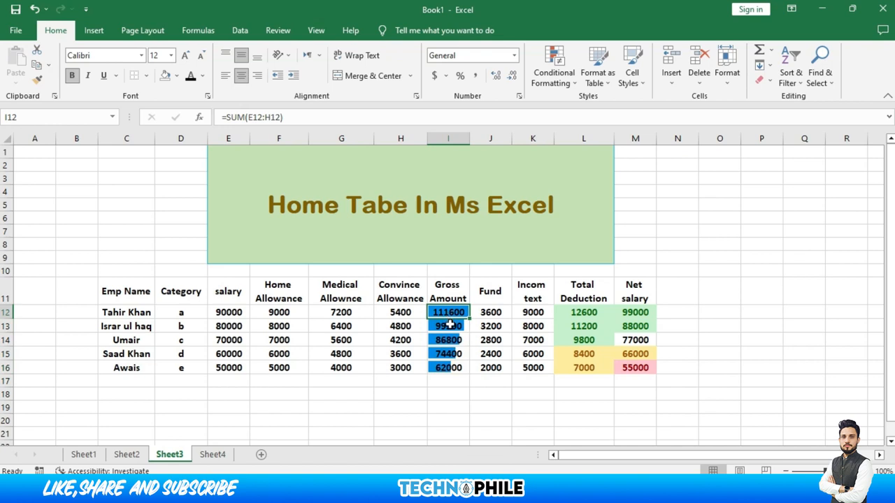
{"action": "left_click", "coordinate": [451, 339]}
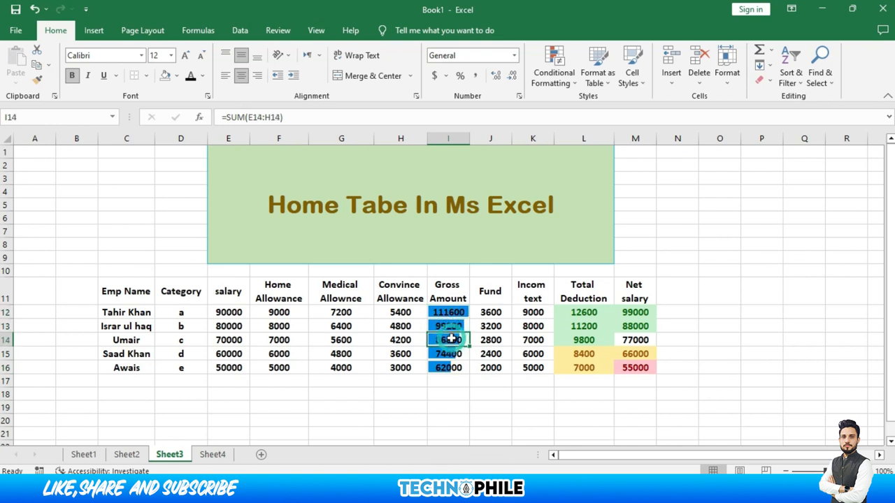
{"action": "left_click", "coordinate": [450, 353]}
{"action": "left_click", "coordinate": [450, 365]}
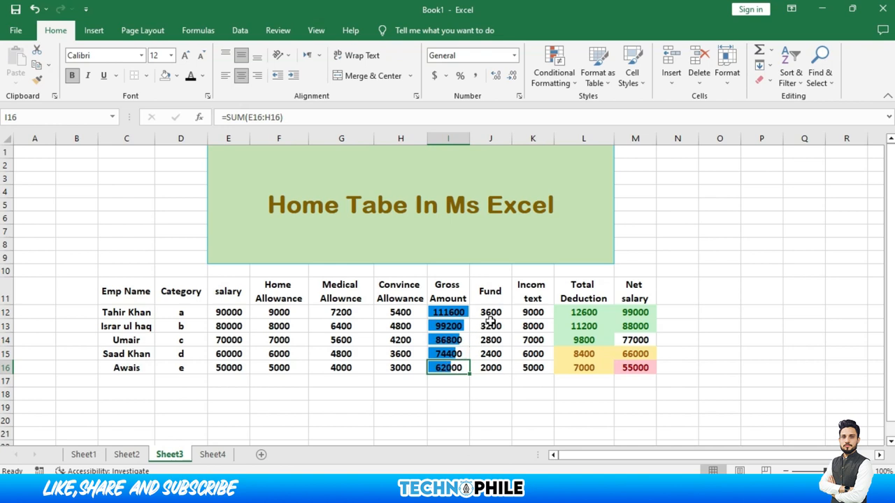
{"action": "left_click_drag", "start_coordinate": [494, 313], "coordinate": [490, 368]}
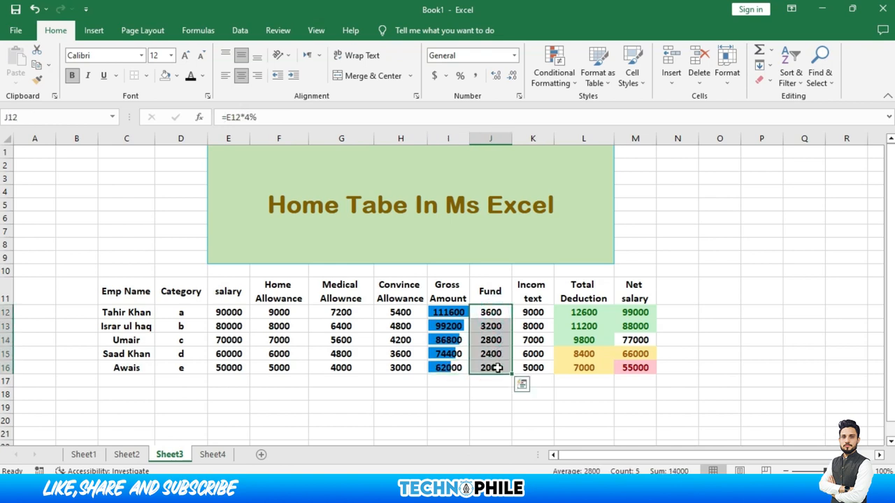
Apply the Green-Yellow-Red Color Scale to Fund cells J12:J16, then select M12:M16
{"action": "left_click", "coordinate": [562, 84]}
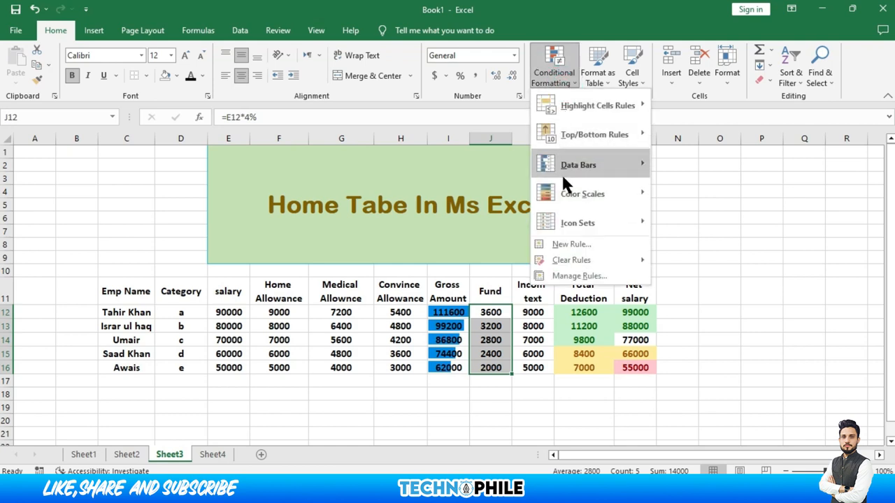
{"action": "mouse_move", "coordinate": [563, 181]}
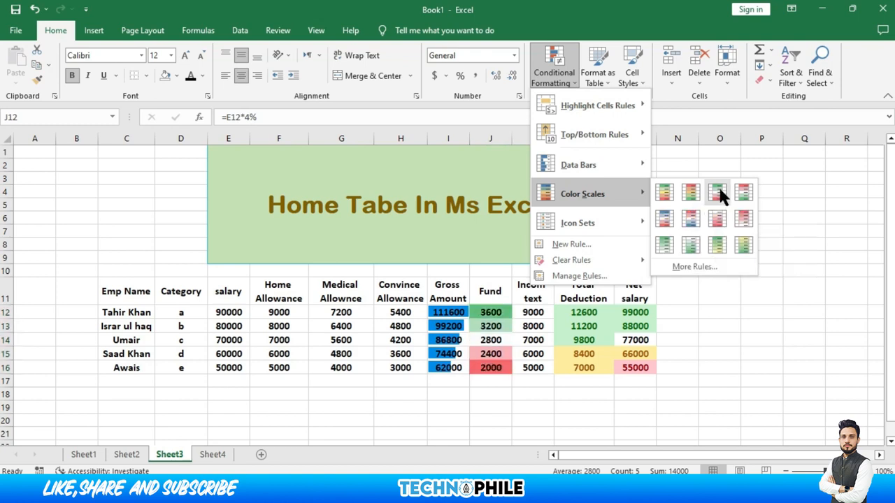
{"action": "left_click", "coordinate": [664, 196]}
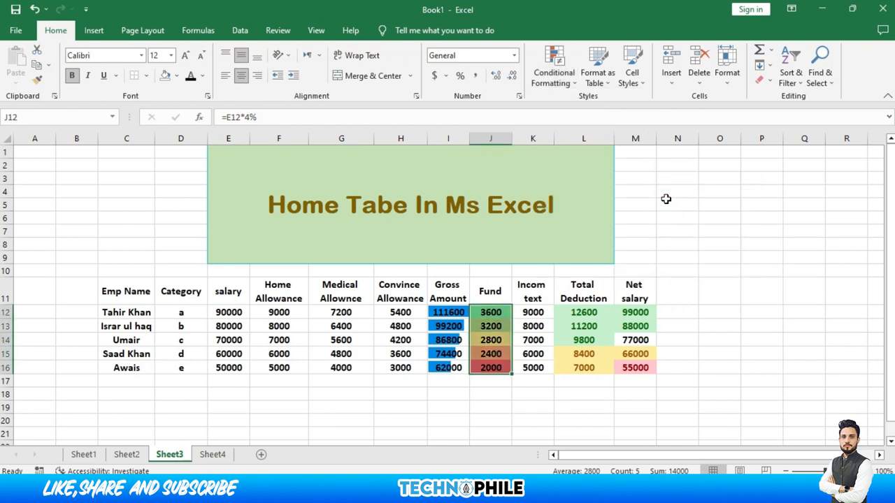
{"action": "left_click", "coordinate": [634, 315]}
{"action": "left_click_drag", "start_coordinate": [634, 314], "coordinate": [633, 368]}
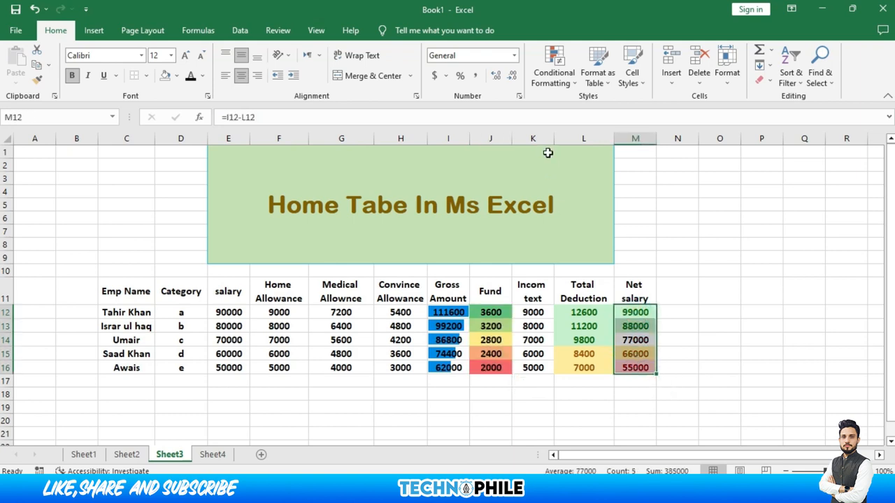
Apply the 4 Ratings bar icon set to Net salary cells M12:M16
{"action": "left_click", "coordinate": [546, 84]}
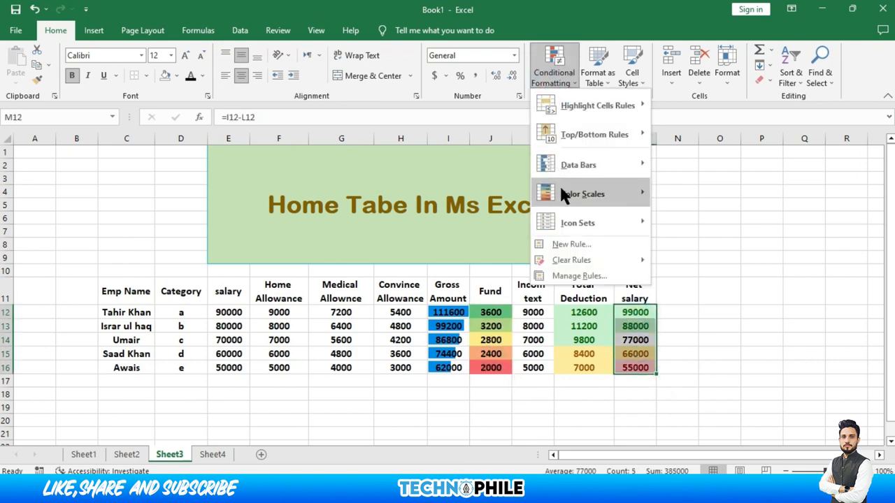
{"action": "mouse_move", "coordinate": [573, 224]}
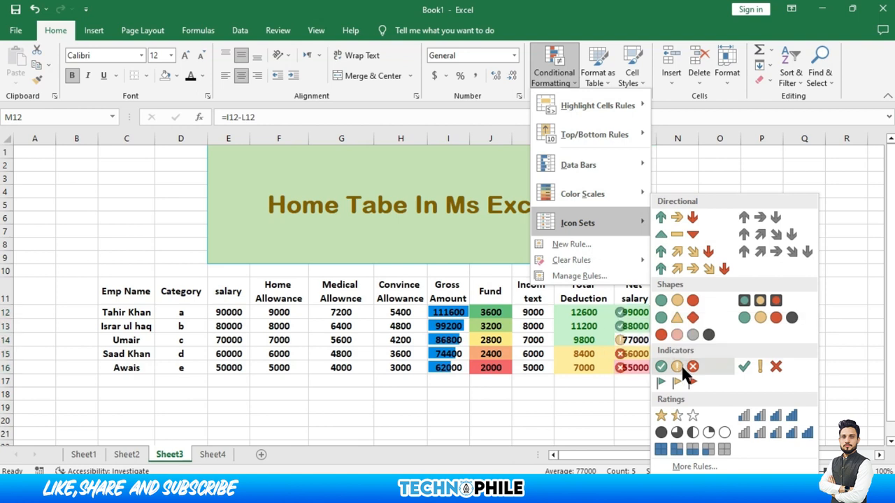
{"action": "left_click", "coordinate": [766, 428]}
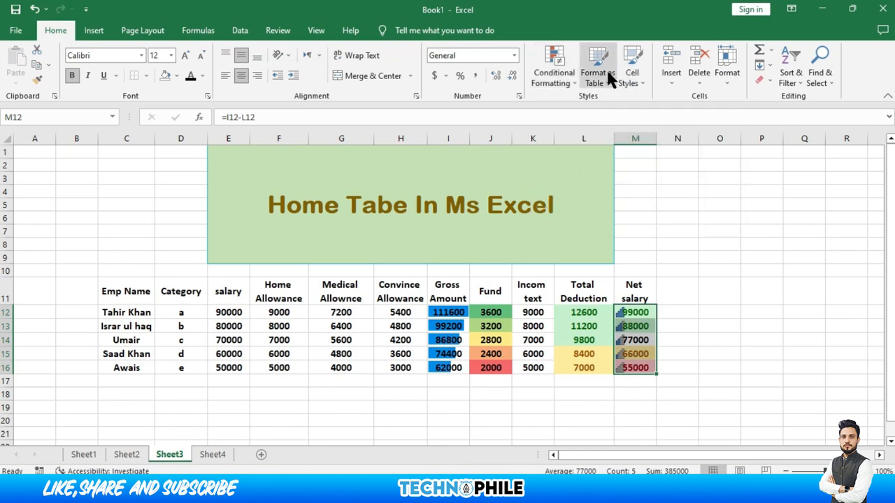
Convert C11:M16 into an Excel table with headers and a blue Light table style
{"action": "left_click_drag", "start_coordinate": [144, 291], "coordinate": [633, 368]}
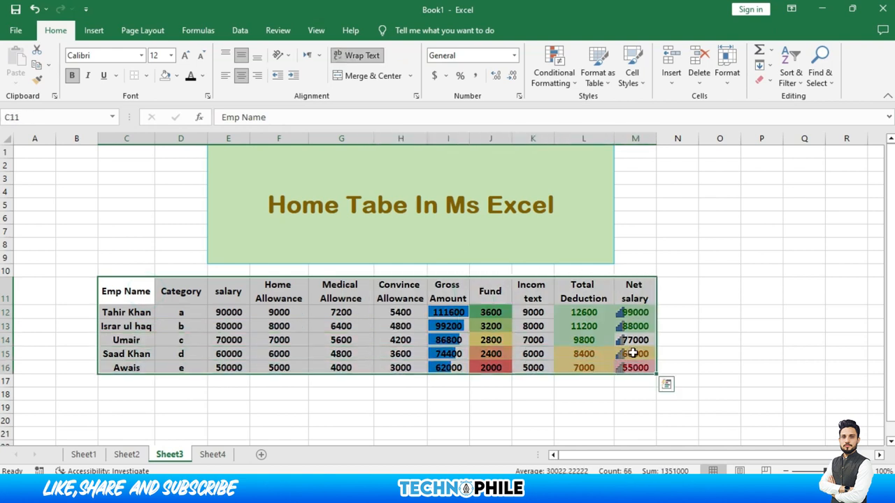
{"action": "left_click", "coordinate": [604, 89]}
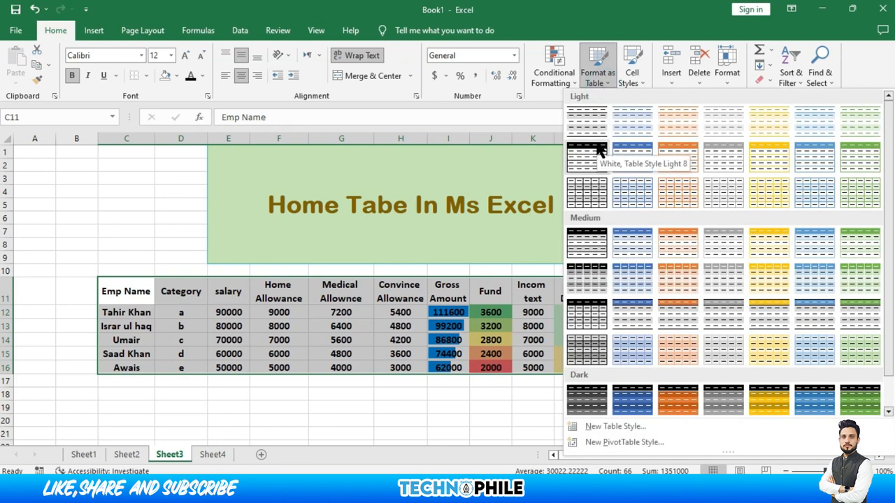
{"action": "left_click", "coordinate": [643, 150]}
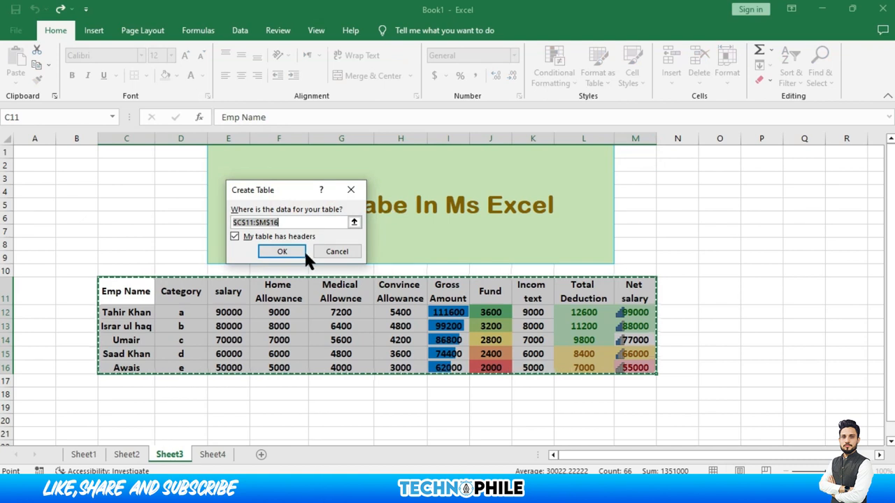
{"action": "left_click", "coordinate": [298, 252]}
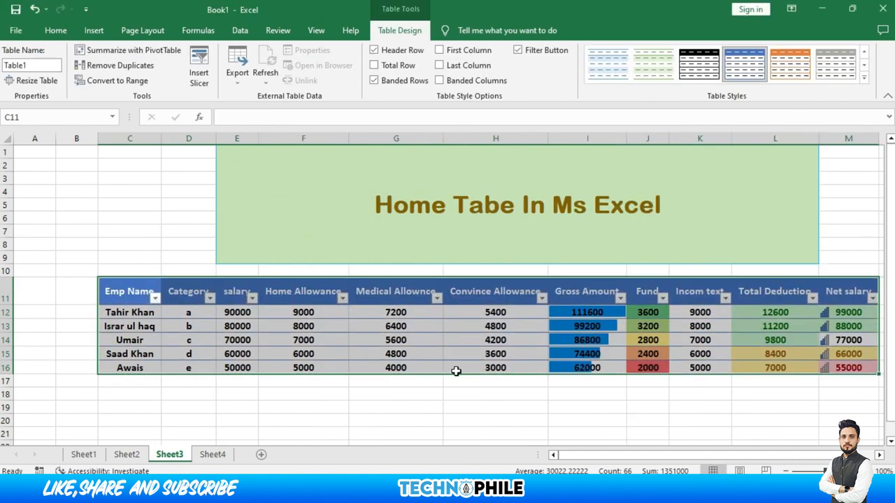
{"action": "scroll", "coordinate": [685, 419], "scroll_direction": "right", "scroll_amount": 1}
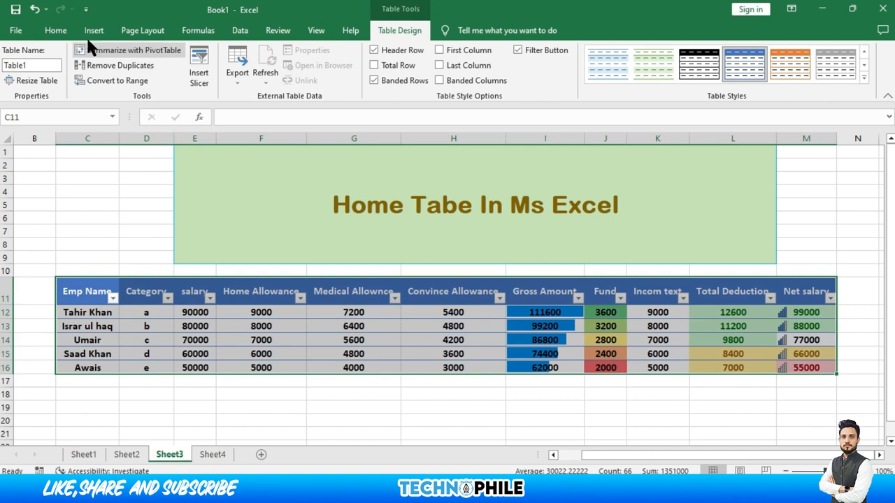
Turn off the header filter arrows via Sort & Filter, then select the Emp Name header
{"action": "left_click", "coordinate": [56, 28]}
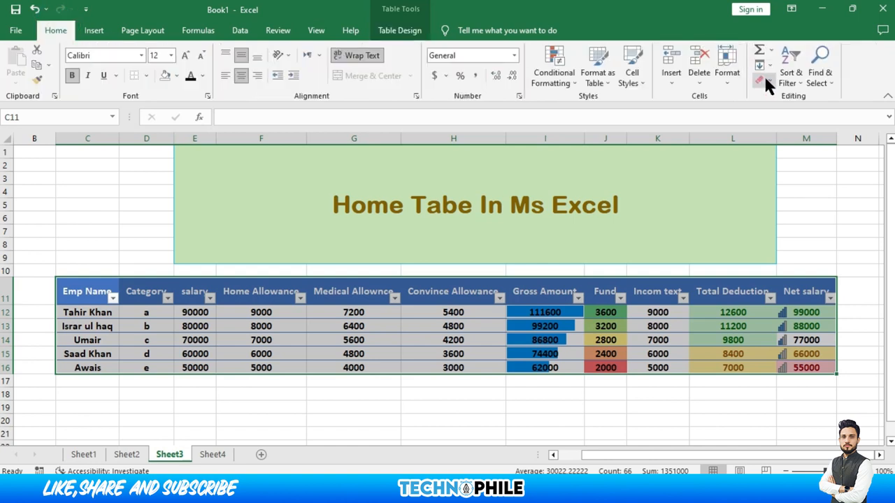
{"action": "left_click", "coordinate": [788, 76]}
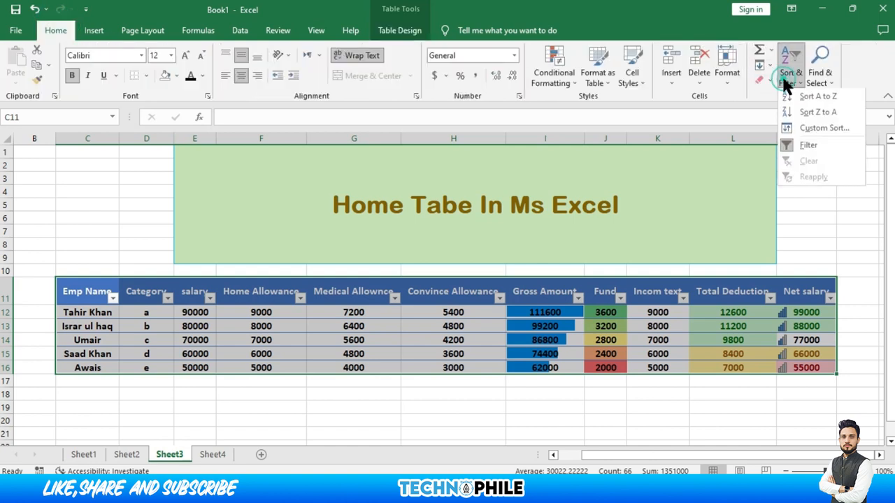
{"action": "left_click", "coordinate": [792, 145]}
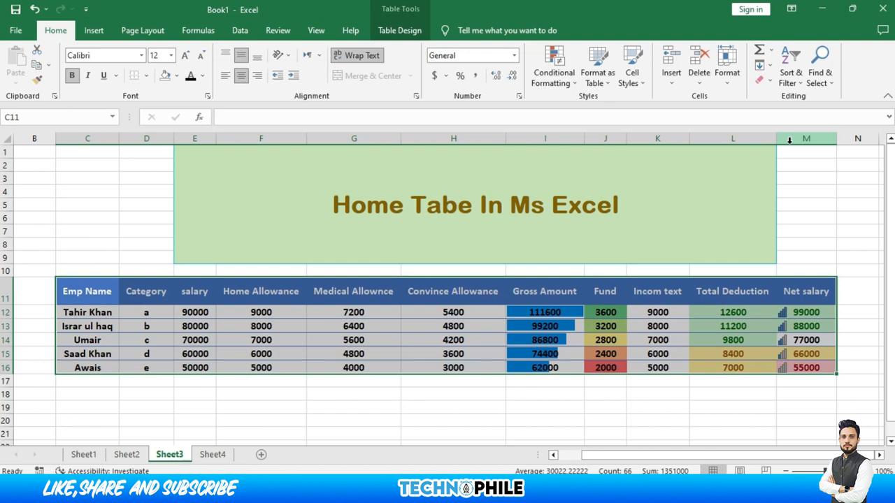
{"action": "left_click", "coordinate": [82, 297]}
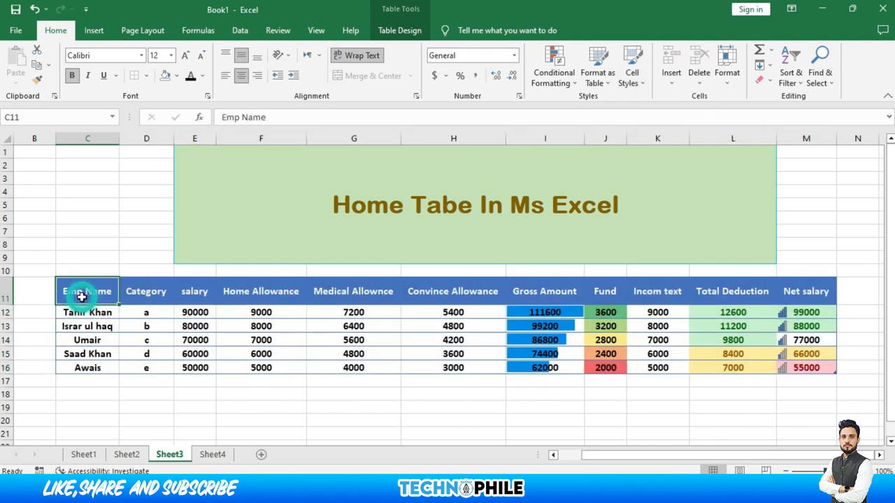
Apply the 20% - Accent1 cell style to the Emp Name header cell C11
{"action": "left_click", "coordinate": [637, 64]}
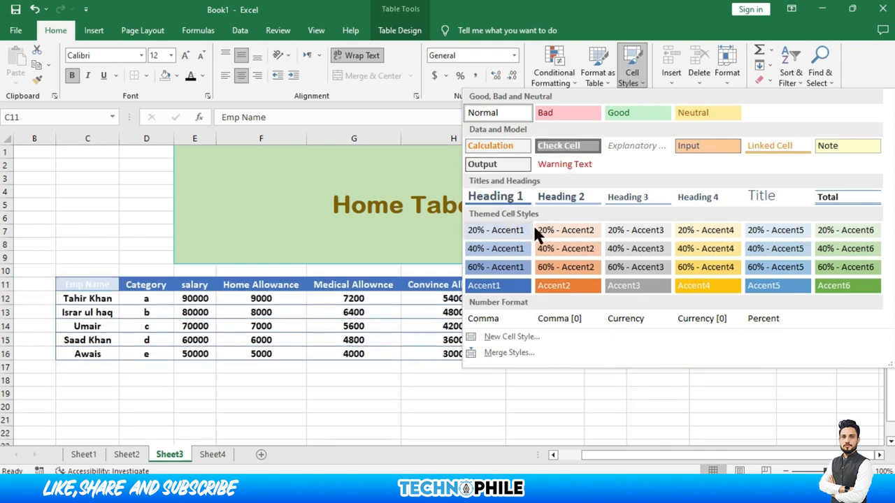
{"action": "left_click", "coordinate": [508, 225]}
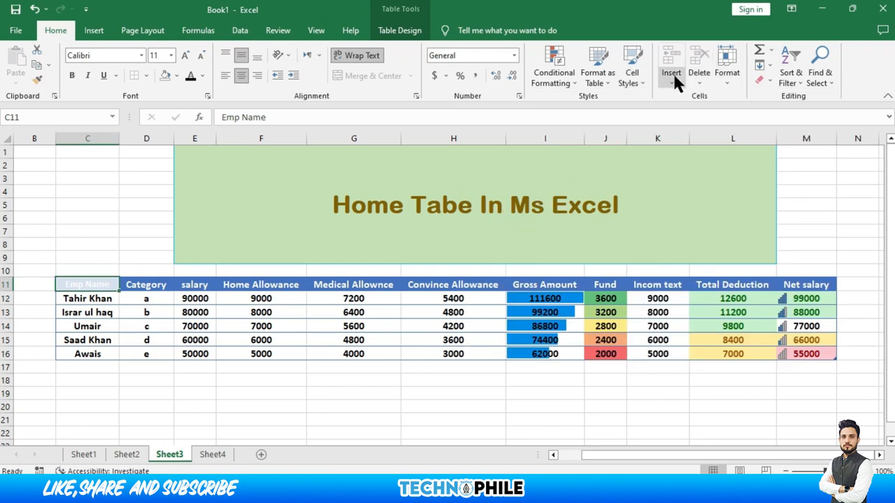
{"action": "left_click", "coordinate": [438, 301]}
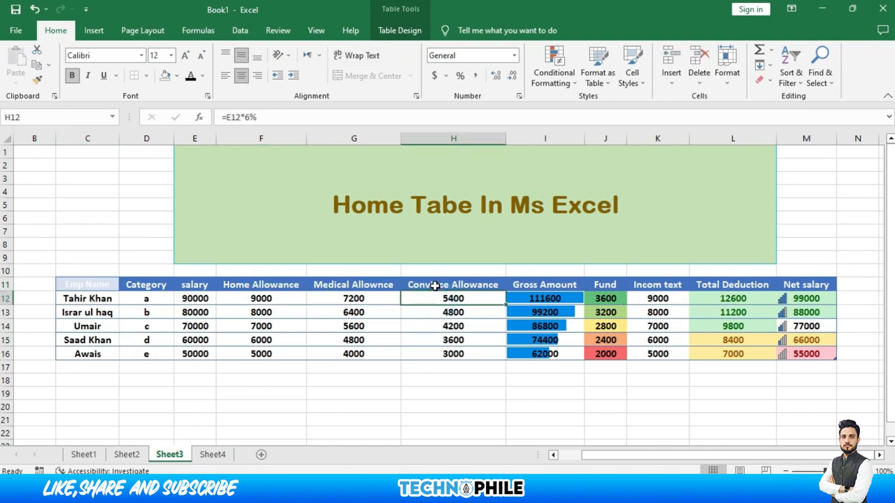
Insert a blank sheet row at row 12, undoing and retrying it twice
{"action": "left_click", "coordinate": [679, 74]}
{"action": "left_click", "coordinate": [685, 98]}
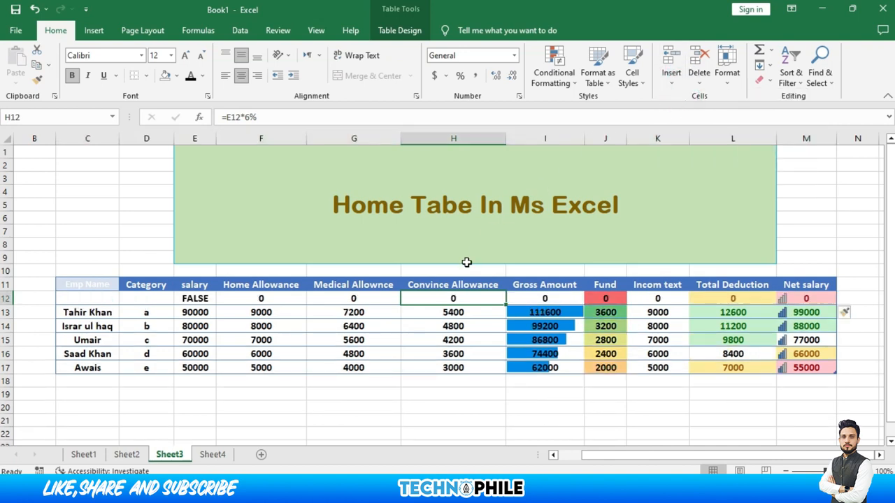
{"action": "key", "text": "ctrl+z"}
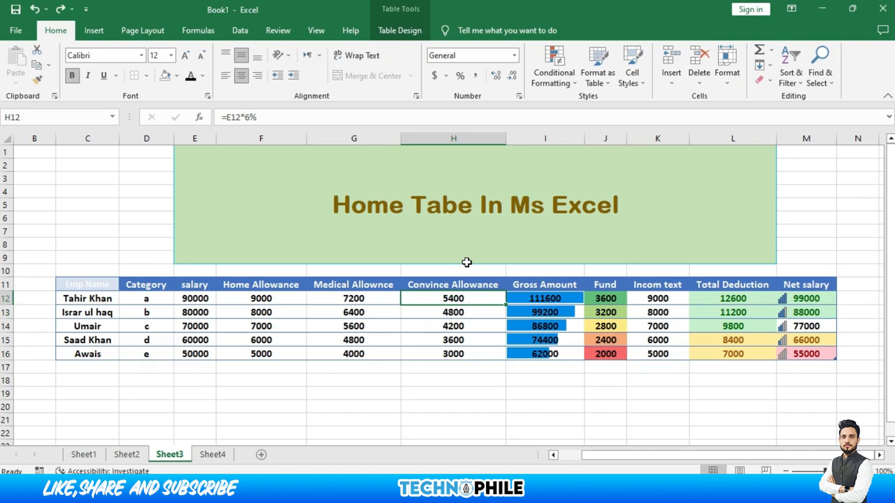
{"action": "left_click", "coordinate": [661, 77]}
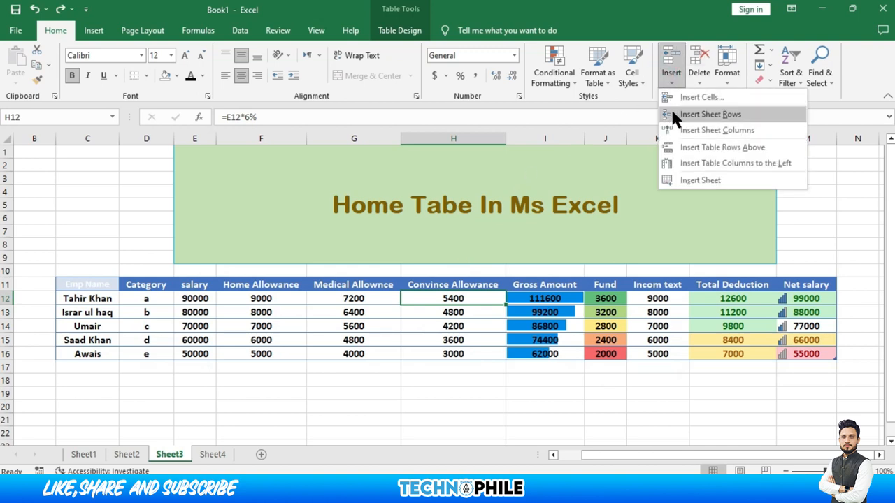
{"action": "left_click", "coordinate": [672, 110]}
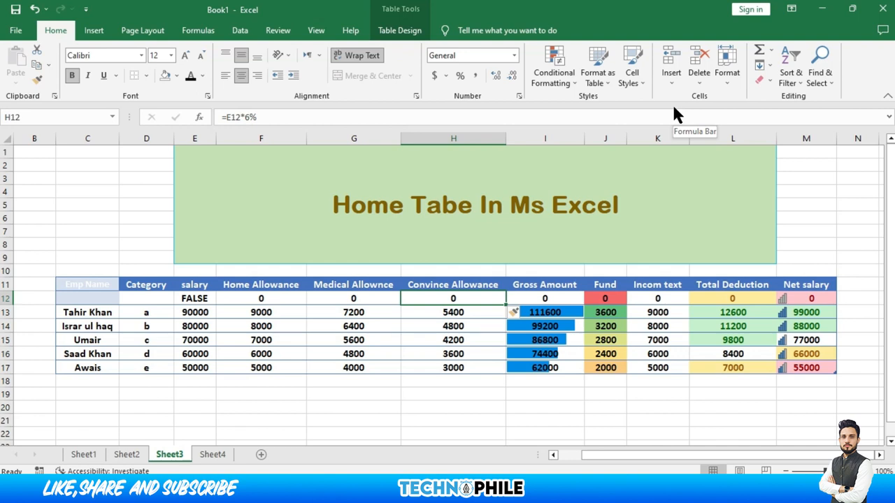
{"action": "key", "text": "ctrl+z"}
{"action": "left_click", "coordinate": [677, 78]}
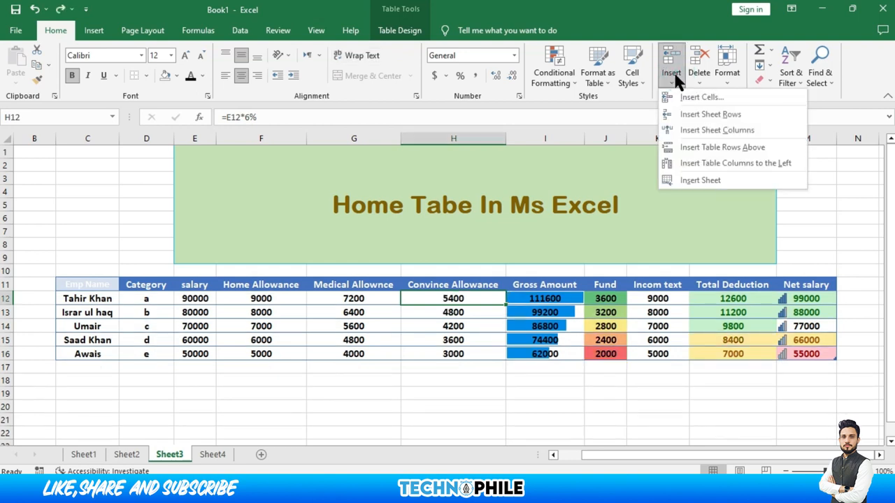
{"action": "left_click", "coordinate": [675, 112]}
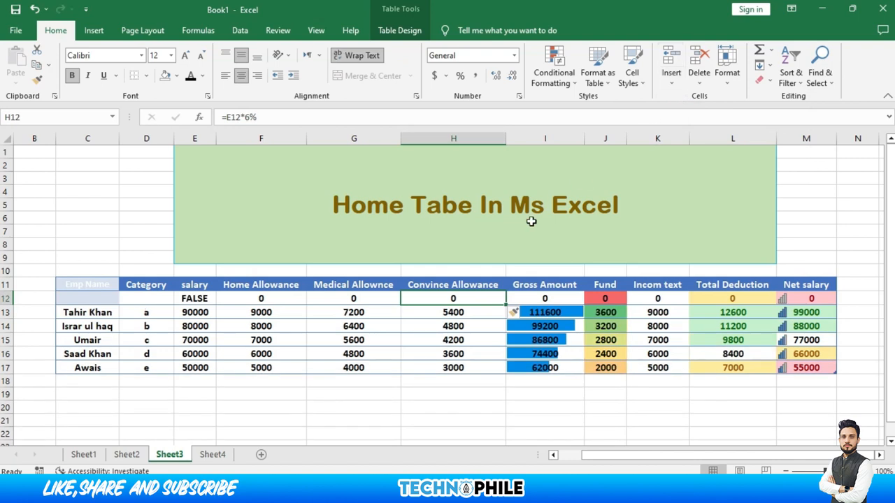
Insert an empty Column1 before Convince Allowance in the salary table
{"action": "left_click", "coordinate": [672, 88]}
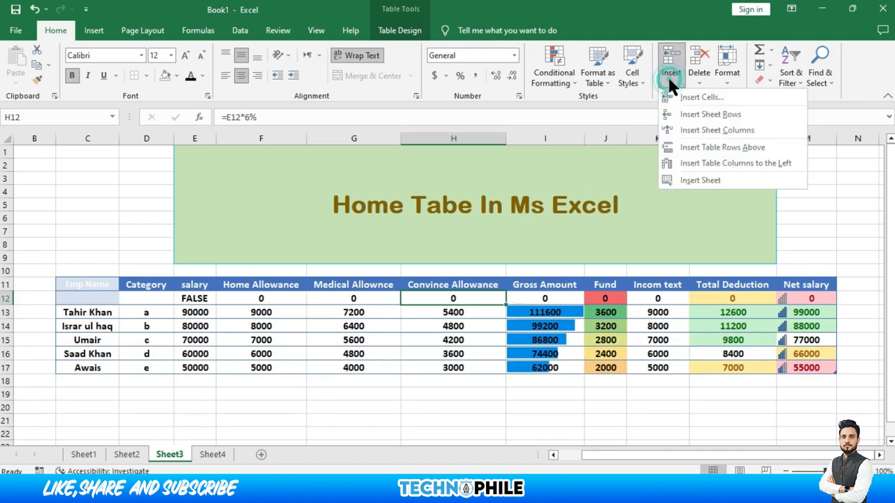
{"action": "left_click", "coordinate": [680, 131]}
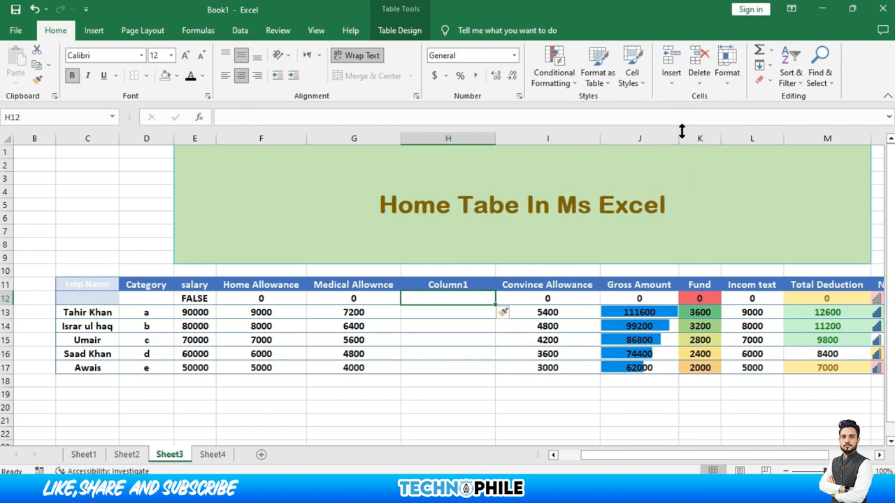
{"action": "left_click", "coordinate": [672, 79]}
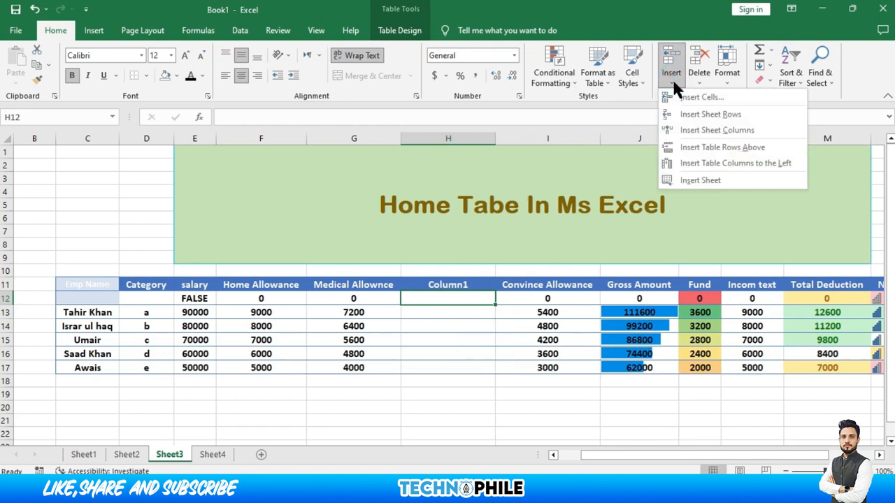
Add a new blank worksheet, then delete that Sheet5 again
{"action": "left_click", "coordinate": [687, 183]}
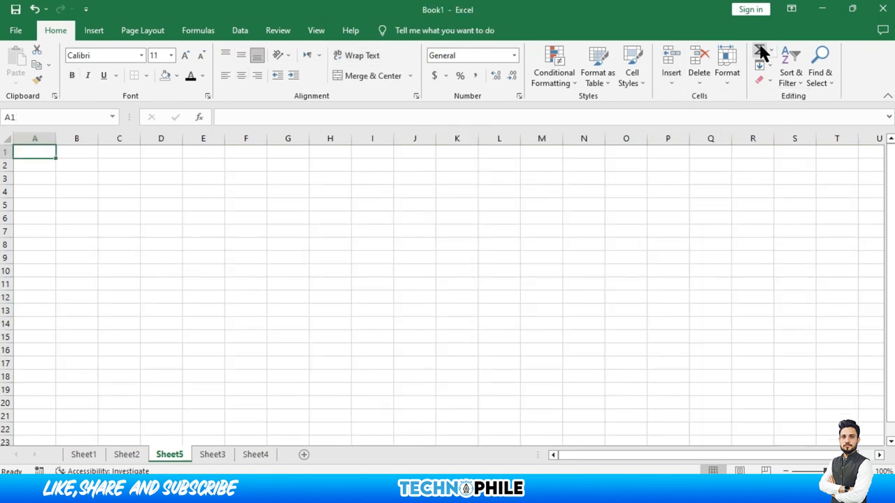
{"action": "left_click", "coordinate": [702, 77]}
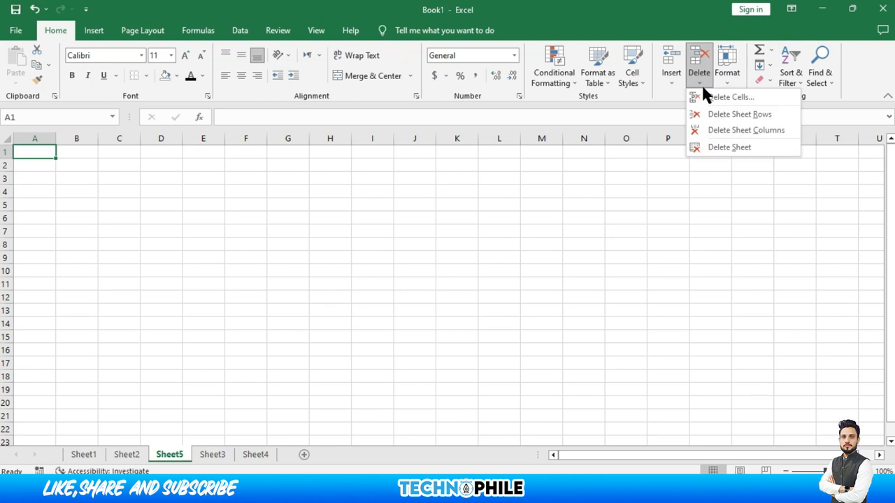
{"action": "left_click", "coordinate": [737, 147]}
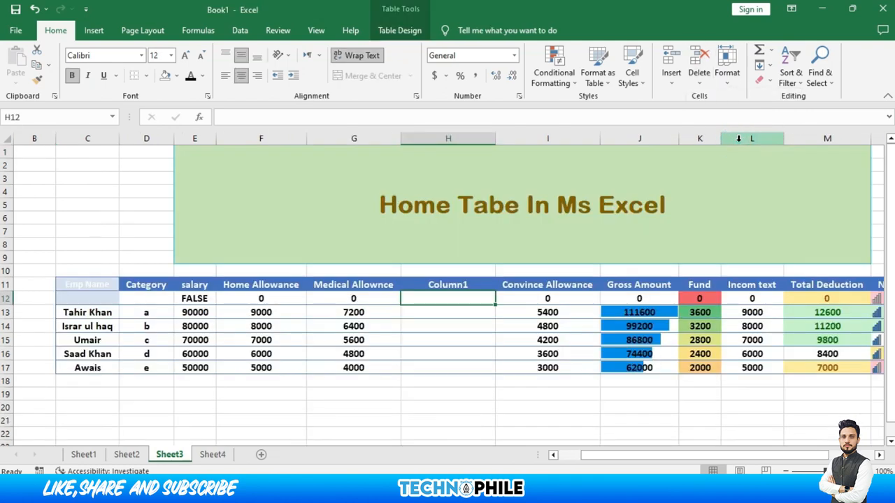
Delete the empty Column1 from the table and the blank row 12
{"action": "left_click", "coordinate": [701, 76]}
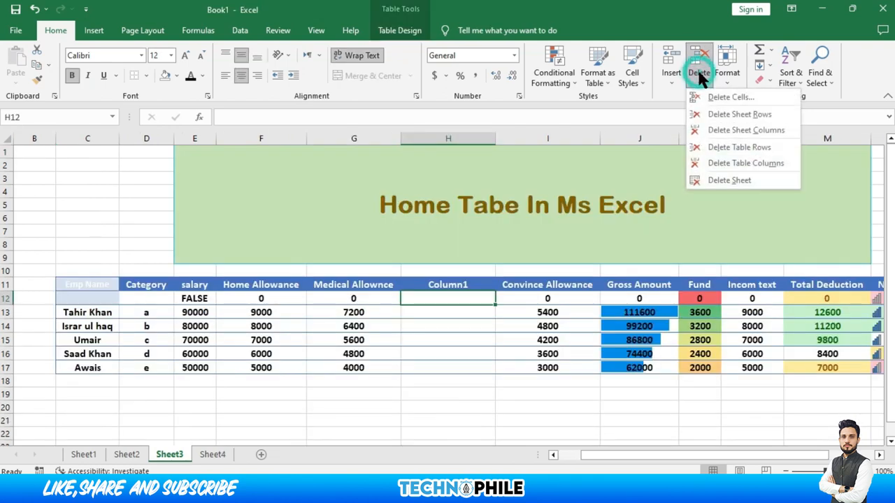
{"action": "left_click", "coordinate": [735, 163]}
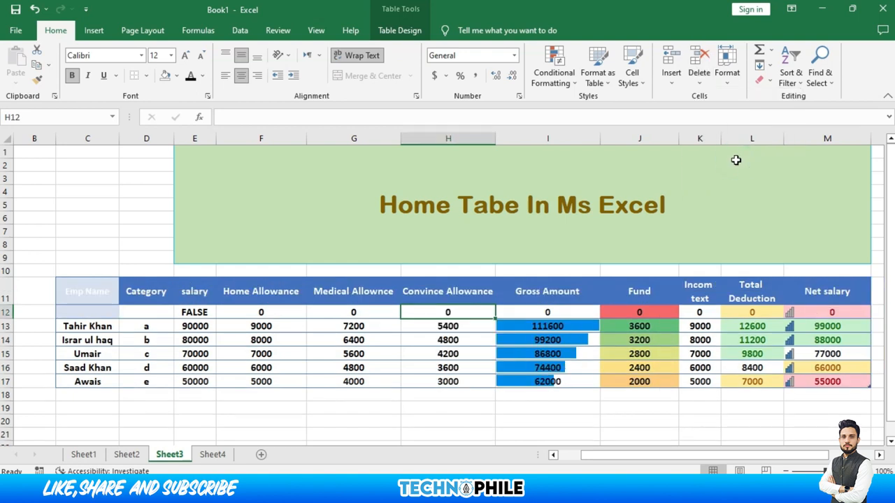
{"action": "left_click", "coordinate": [702, 86]}
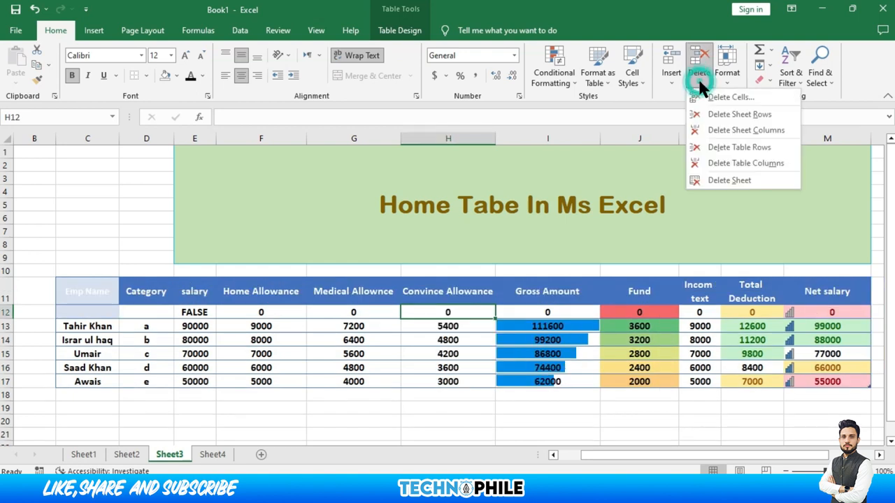
{"action": "left_click", "coordinate": [730, 115]}
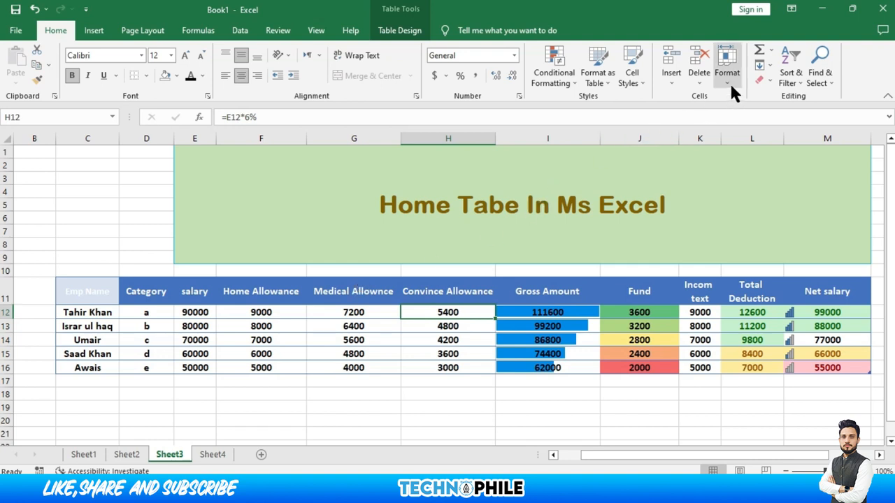
Set the Fund header row height to 24, then auto-fit the row height
{"action": "left_click", "coordinate": [638, 286]}
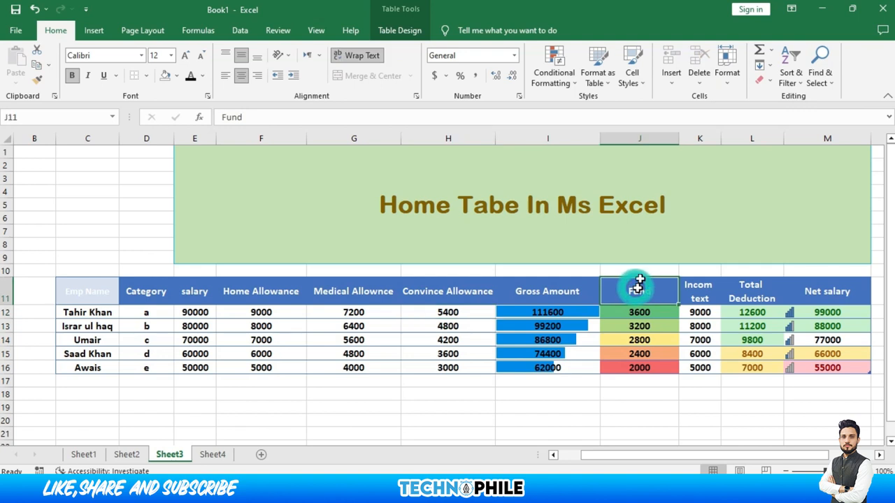
{"action": "left_click", "coordinate": [726, 74]}
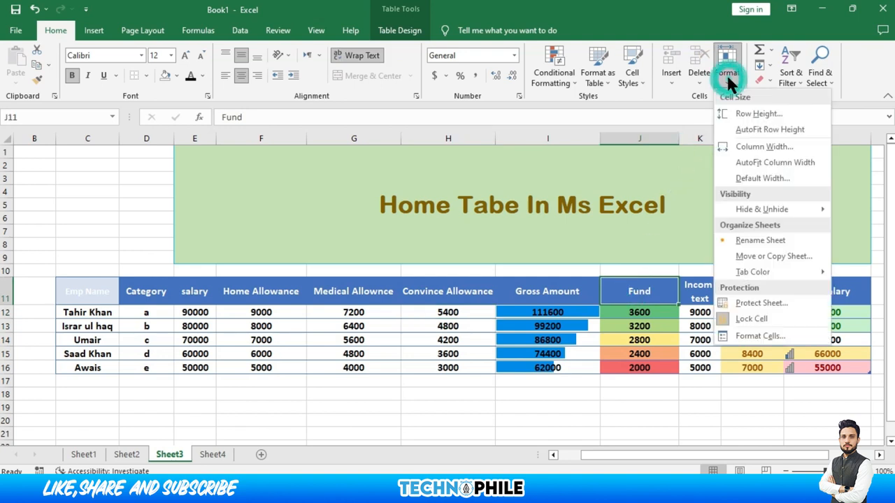
{"action": "left_click", "coordinate": [745, 116]}
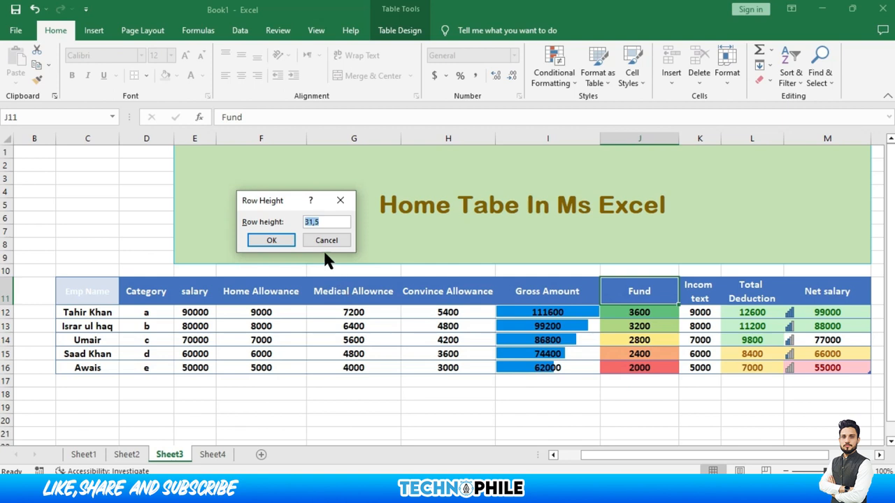
{"action": "left_click_drag", "start_coordinate": [334, 221], "coordinate": [259, 228]}
{"action": "type", "text": "24"}
{"action": "left_click", "coordinate": [248, 236]}
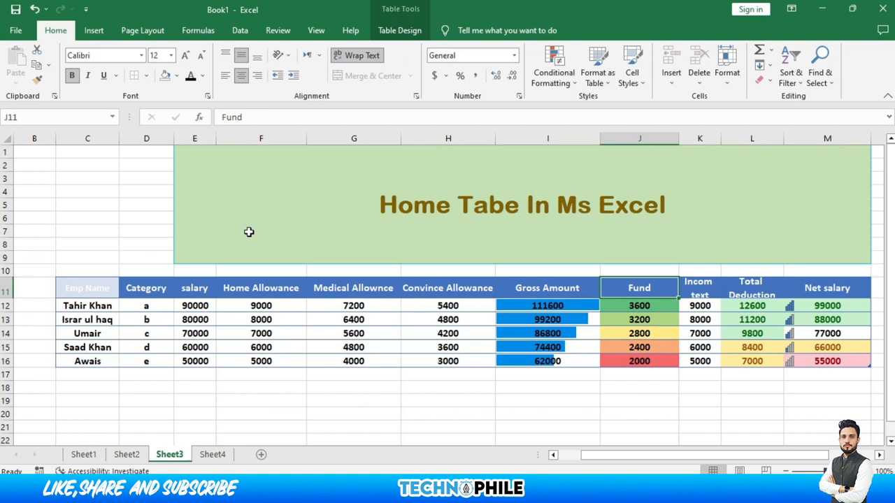
{"action": "left_click", "coordinate": [727, 82]}
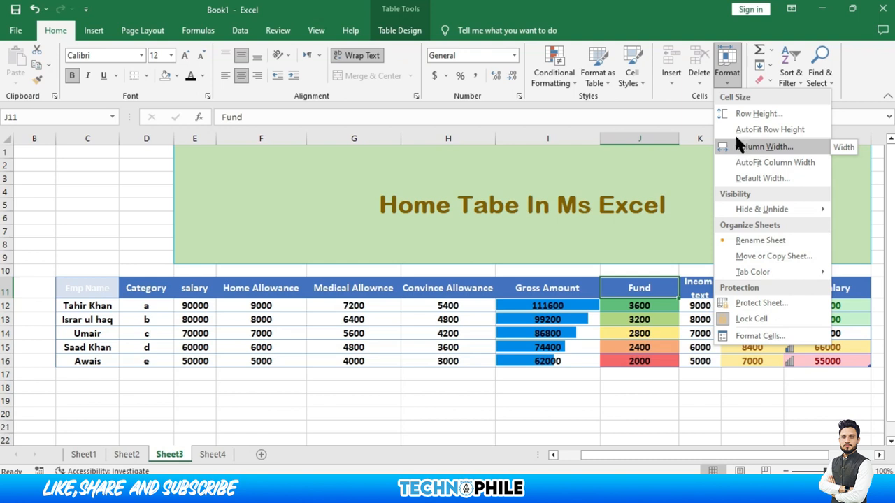
{"action": "left_click", "coordinate": [736, 128]}
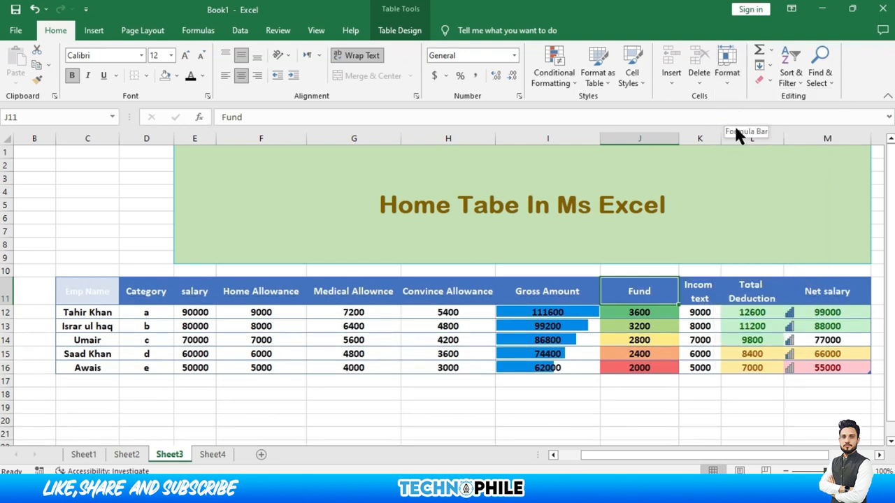
Set the Fund column width to 12, then auto-fit it to its contents
{"action": "left_click", "coordinate": [724, 81]}
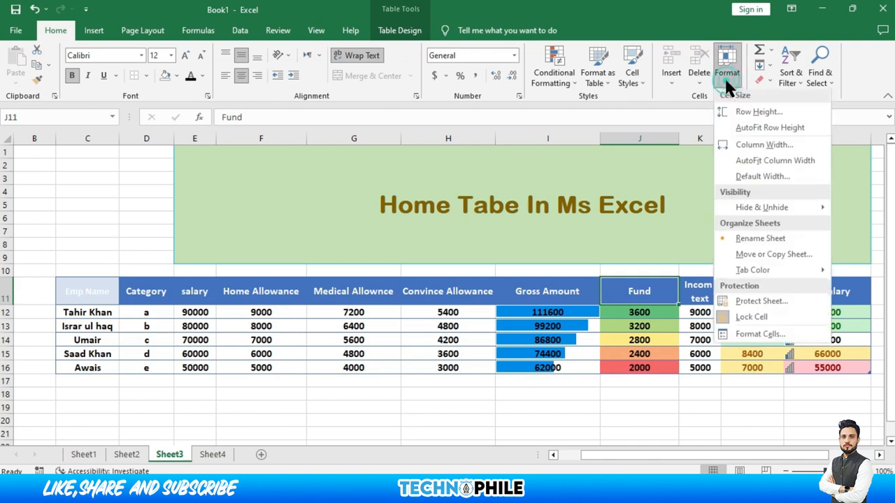
{"action": "left_click", "coordinate": [745, 148]}
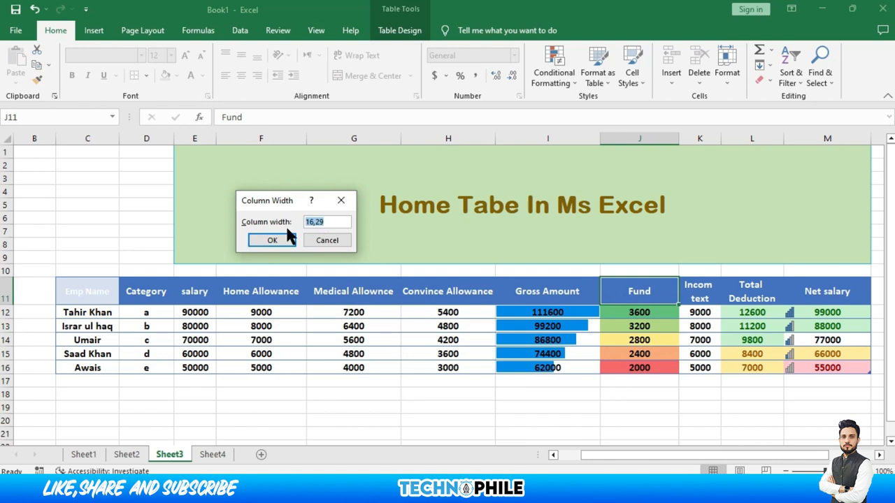
{"action": "type", "text": "12"}
{"action": "key", "text": "Return"}
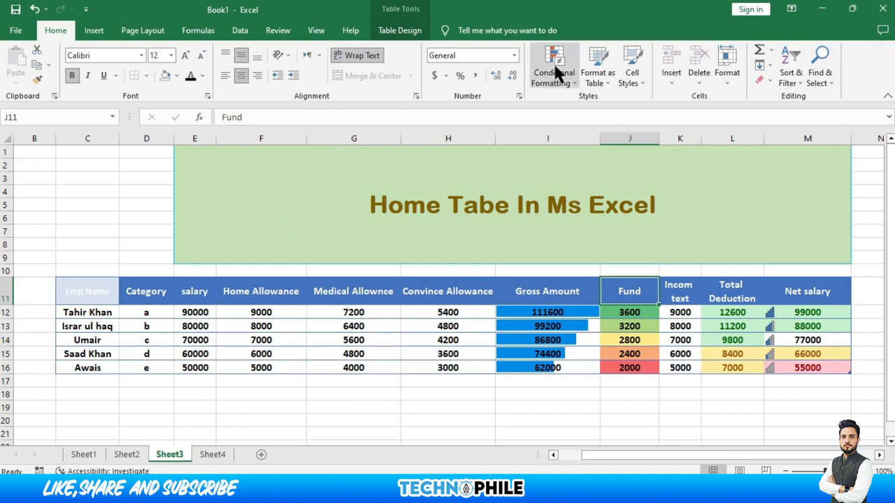
{"action": "left_click", "coordinate": [716, 74]}
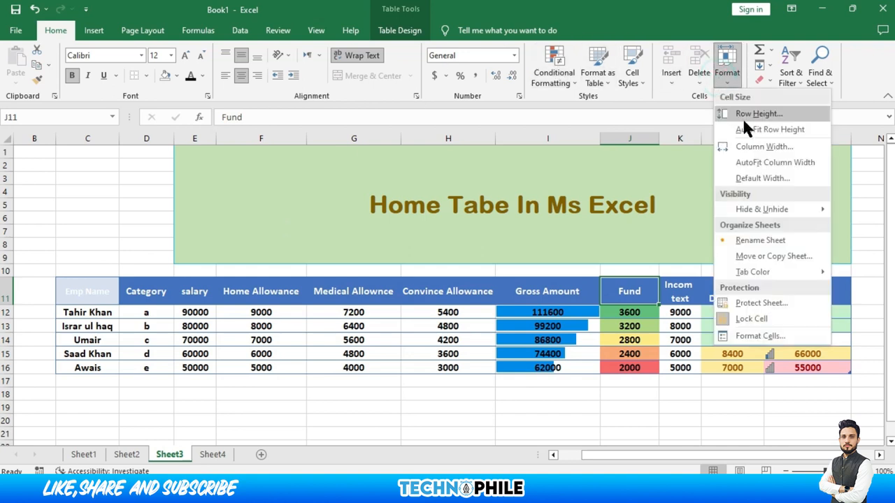
{"action": "left_click", "coordinate": [764, 168]}
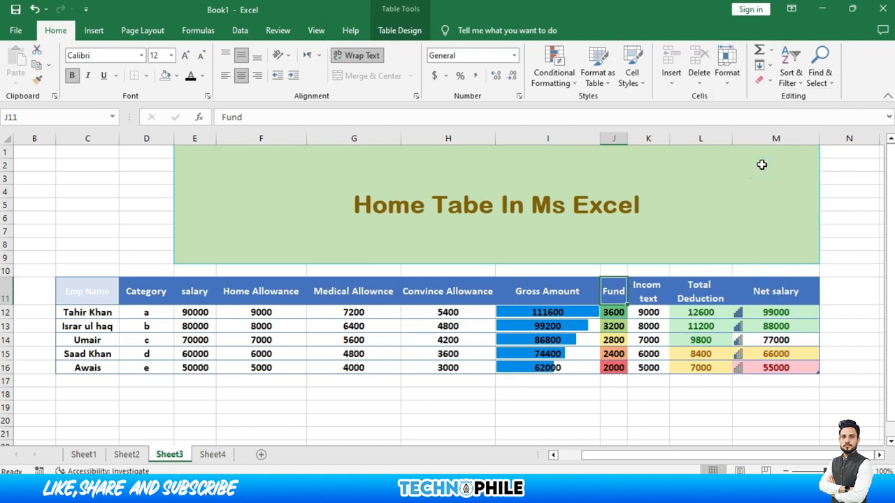
{"action": "left_click", "coordinate": [733, 78]}
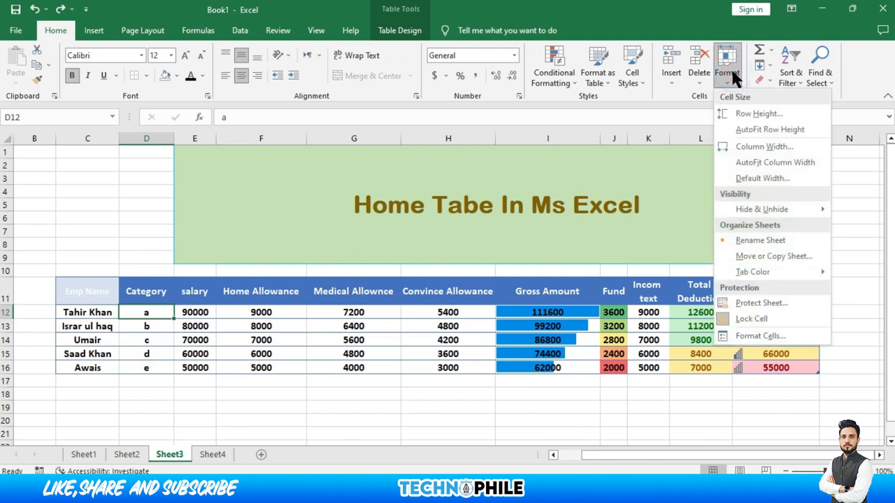
{"action": "mouse_move", "coordinate": [750, 221]}
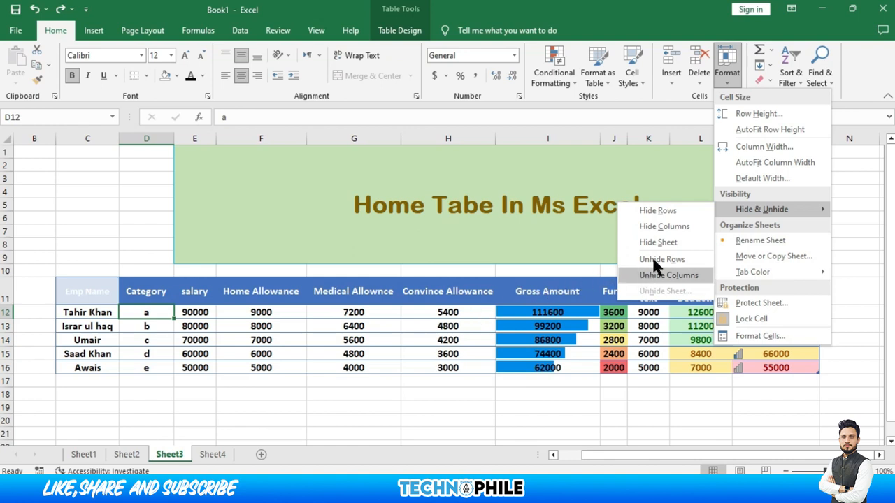
{"action": "left_click", "coordinate": [650, 213]}
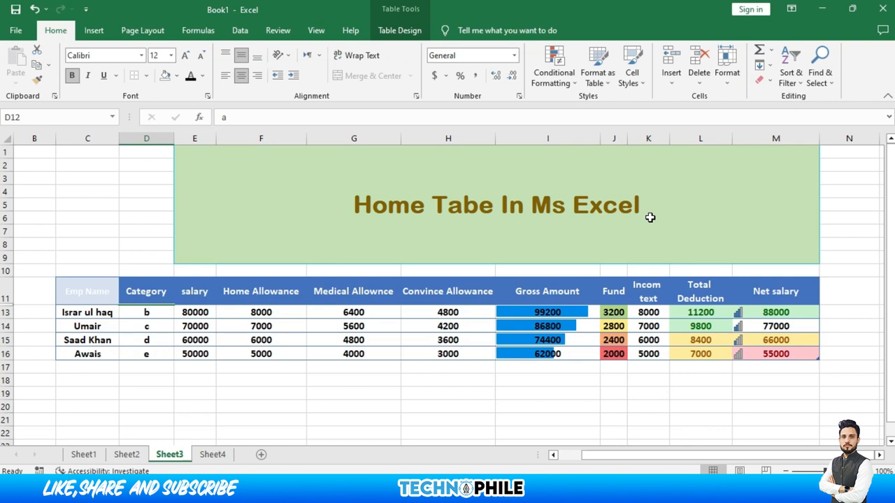
{"action": "left_click", "coordinate": [724, 82]}
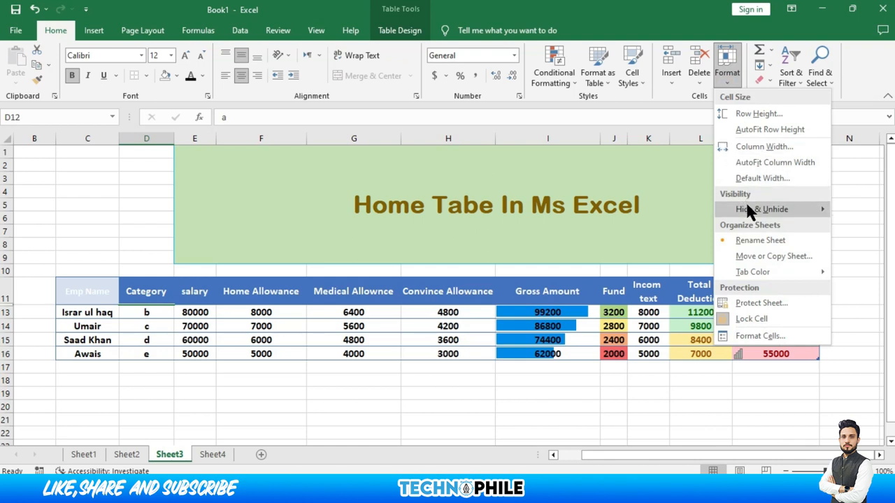
{"action": "mouse_move", "coordinate": [745, 204]}
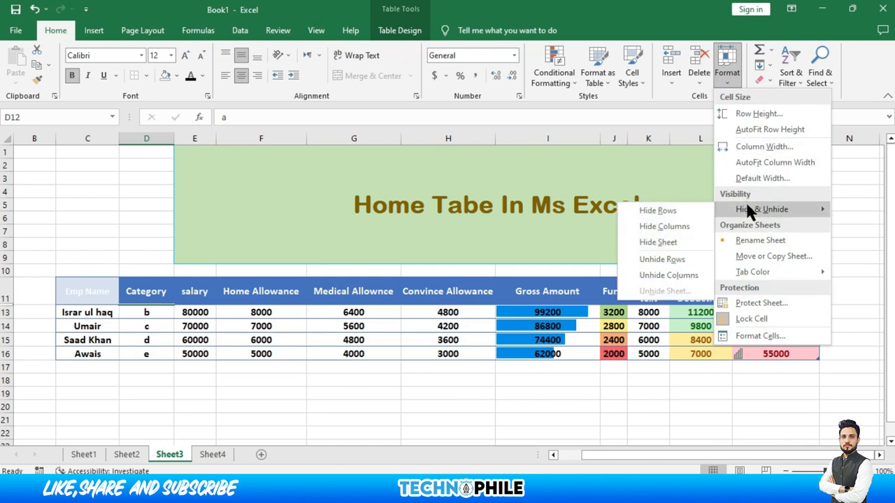
{"action": "left_click", "coordinate": [665, 259]}
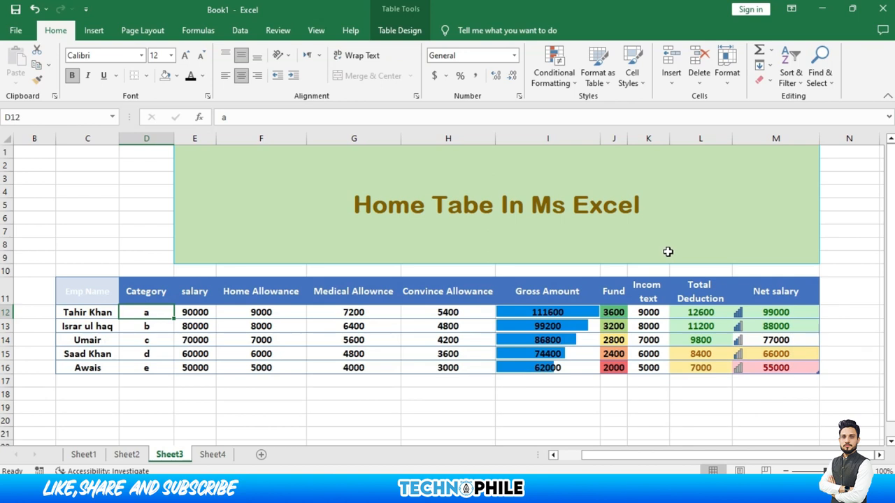
{"action": "left_click", "coordinate": [729, 81]}
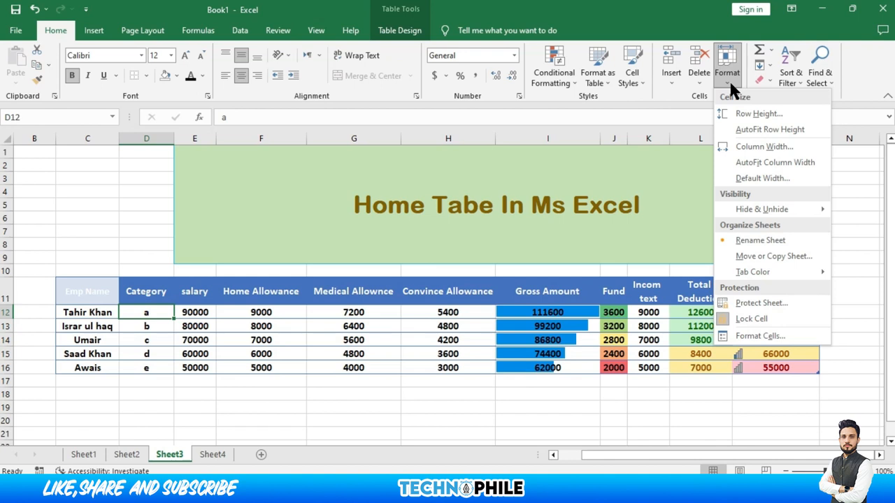
{"action": "mouse_move", "coordinate": [757, 209]}
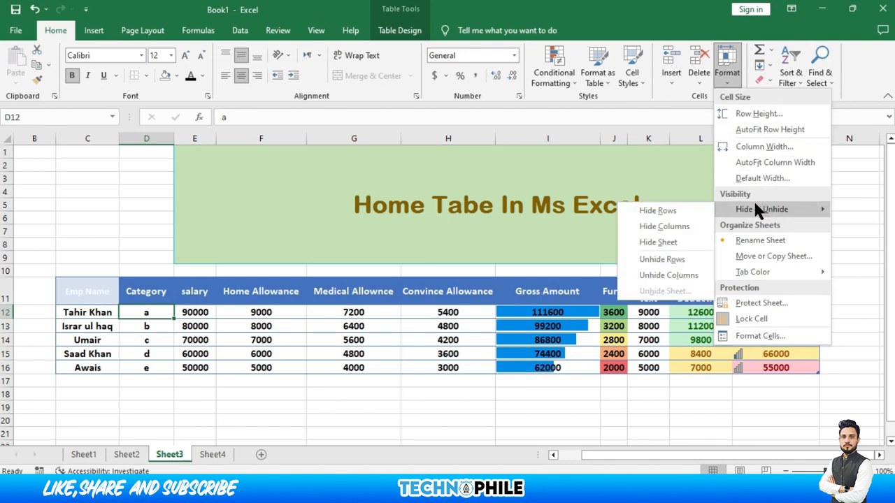
{"action": "left_click", "coordinate": [688, 226]}
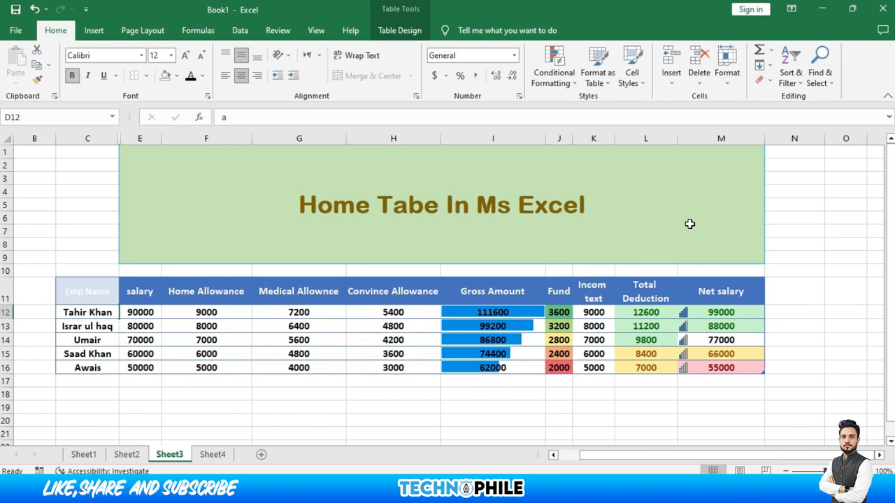
{"action": "left_click", "coordinate": [726, 83]}
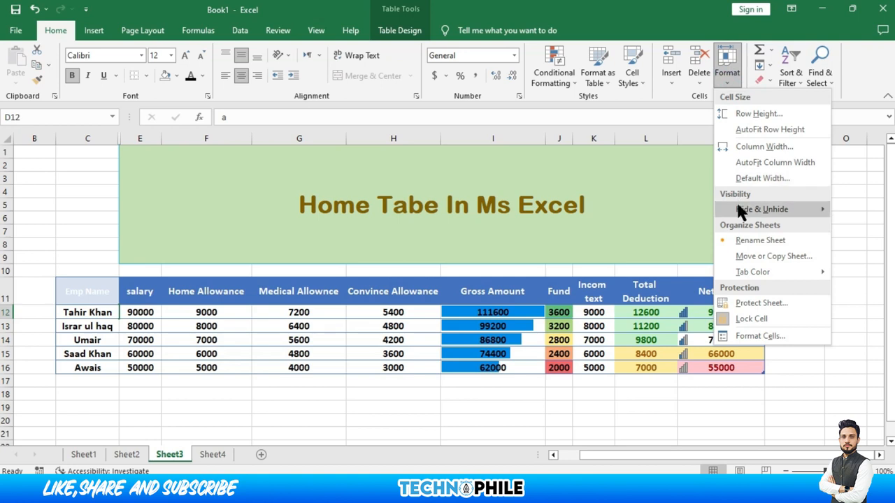
{"action": "mouse_move", "coordinate": [736, 202]}
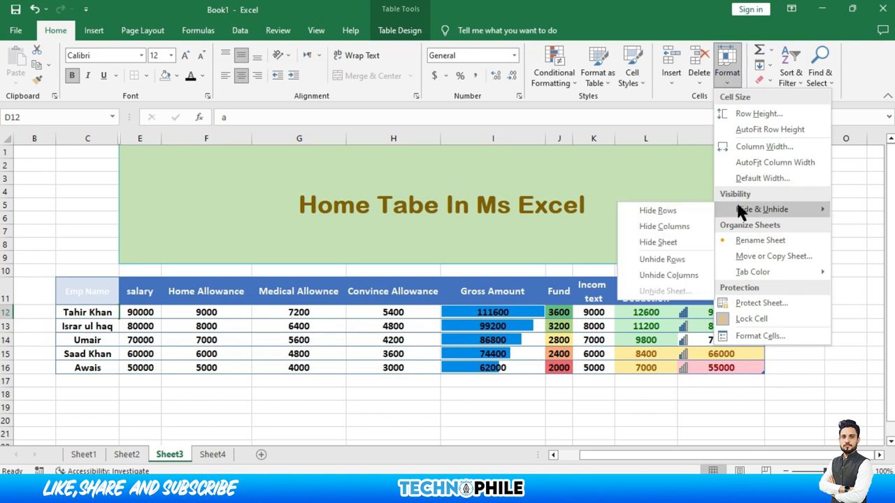
{"action": "left_click", "coordinate": [669, 275]}
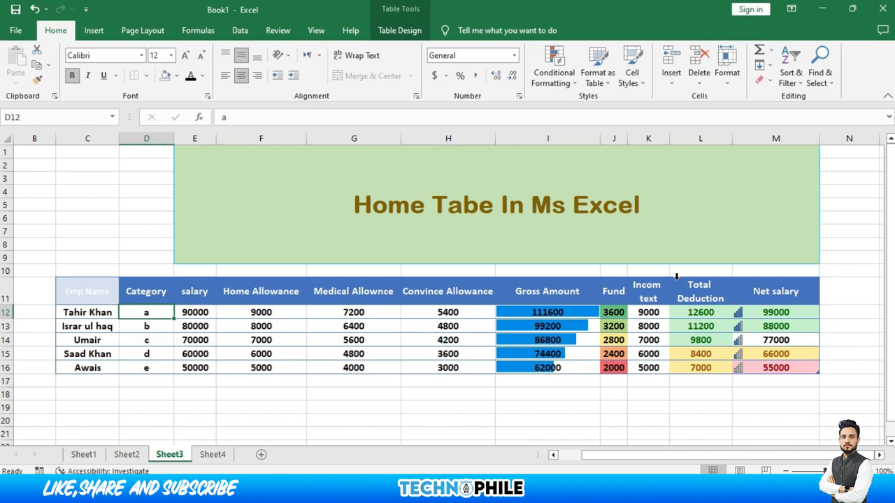
{"action": "left_click", "coordinate": [724, 78]}
{"action": "mouse_move", "coordinate": [752, 209]}
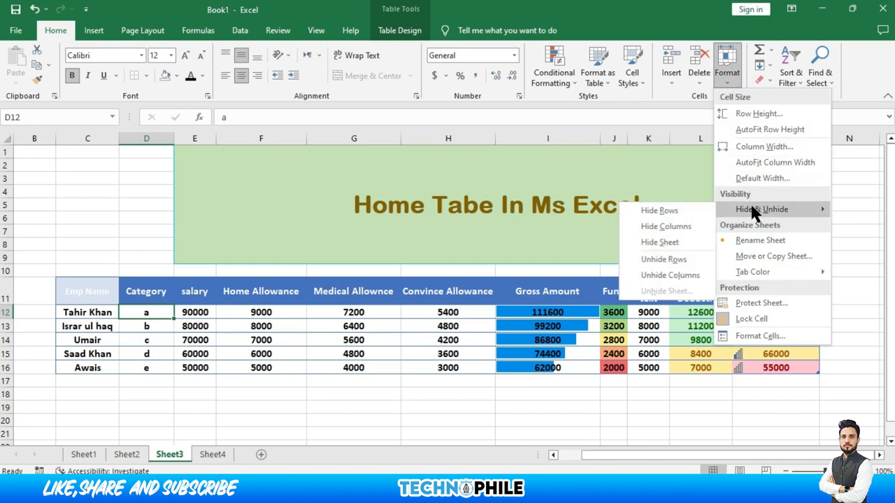
{"action": "left_click", "coordinate": [658, 242]}
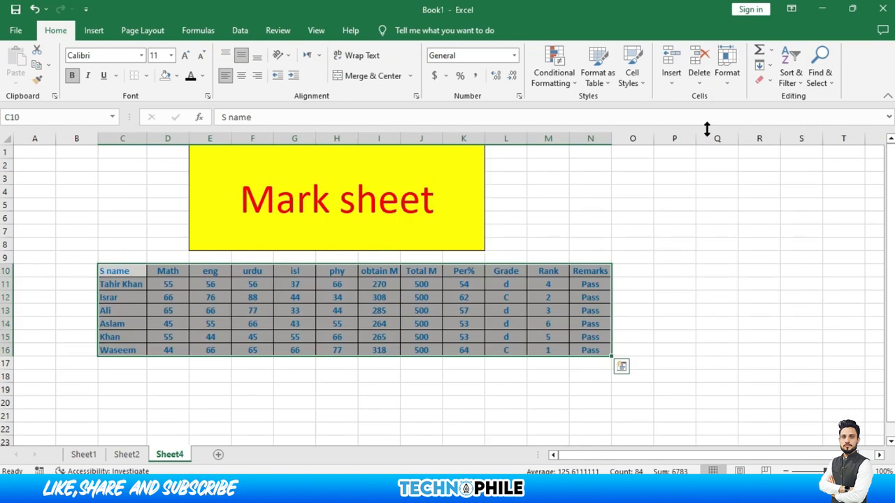
{"action": "left_click", "coordinate": [726, 76]}
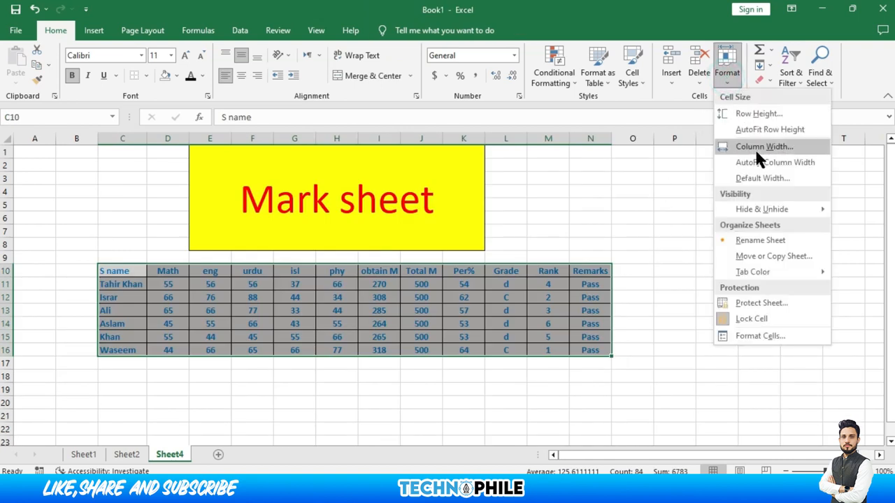
{"action": "mouse_move", "coordinate": [761, 211]}
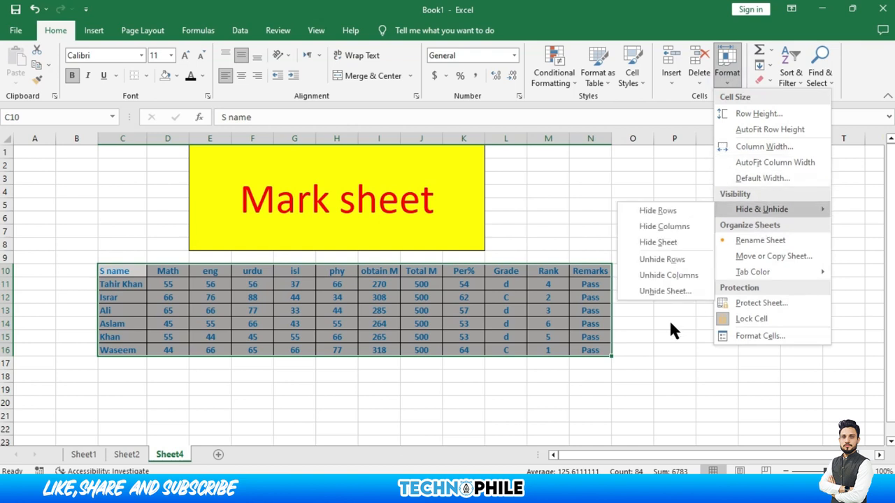
{"action": "left_click", "coordinate": [665, 291]}
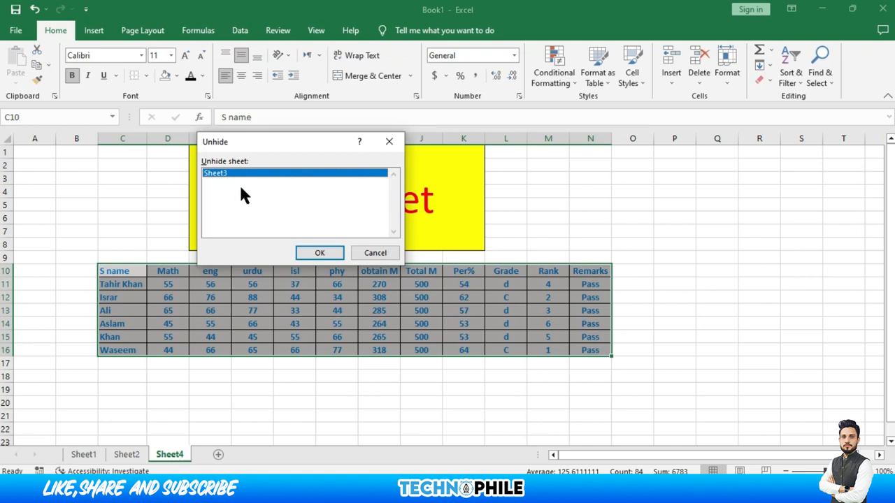
{"action": "left_click", "coordinate": [314, 254]}
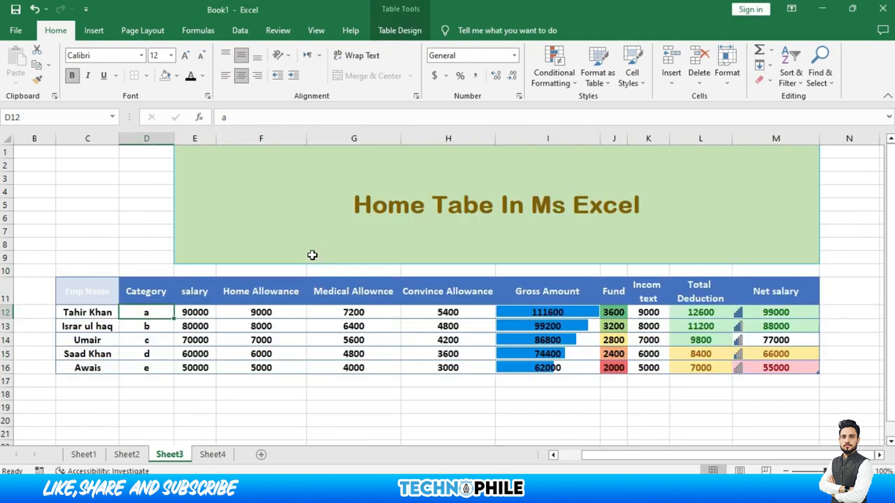
{"action": "left_click", "coordinate": [717, 68]}
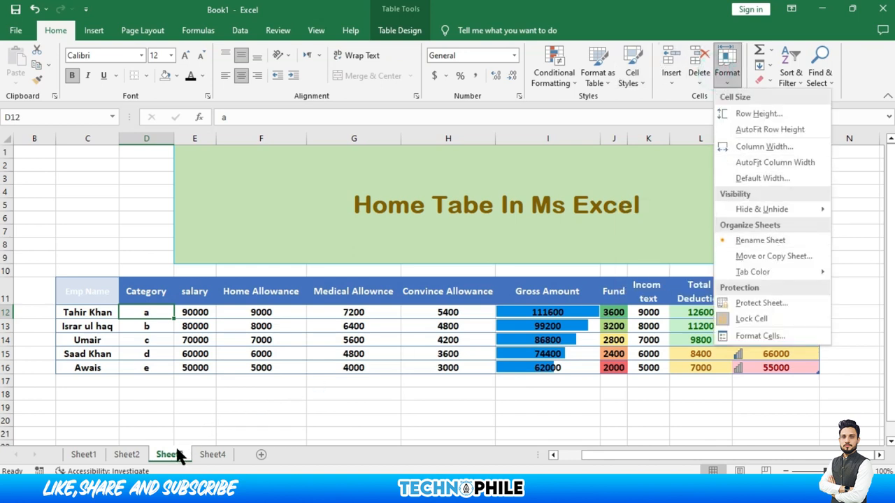
Rename the Sheet3 tab to 'Home Tabe'
{"action": "left_click", "coordinate": [756, 239]}
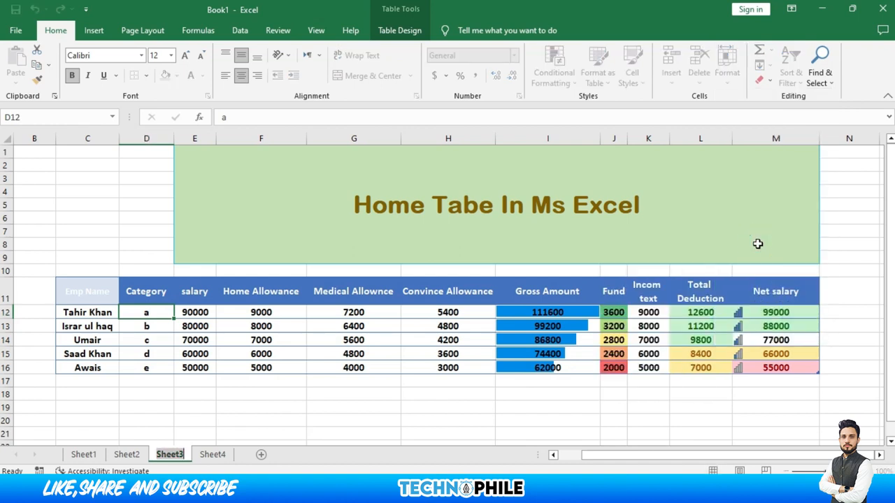
{"action": "type", "text": "Home Tabe"}
{"action": "key", "text": "Return"}
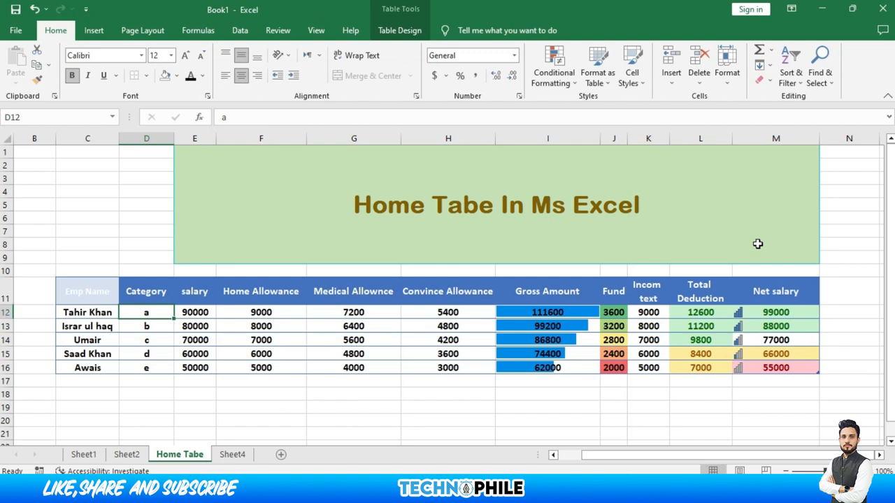
Colour the Home Tabe sheet tab red through Format > Tab Color
{"action": "left_click", "coordinate": [731, 70]}
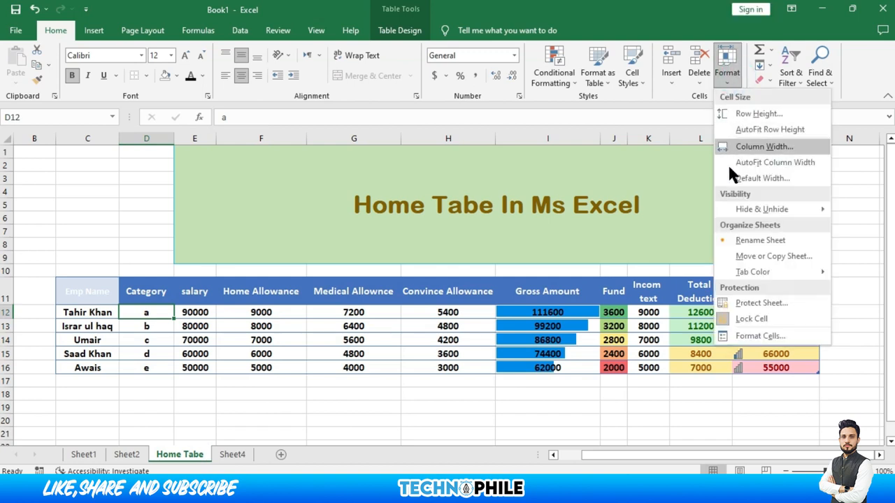
{"action": "mouse_move", "coordinate": [755, 273]}
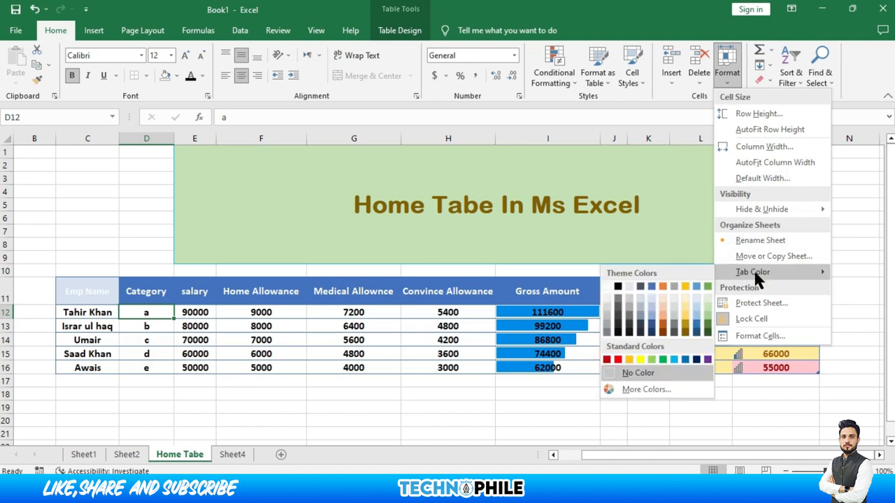
{"action": "left_click", "coordinate": [618, 360]}
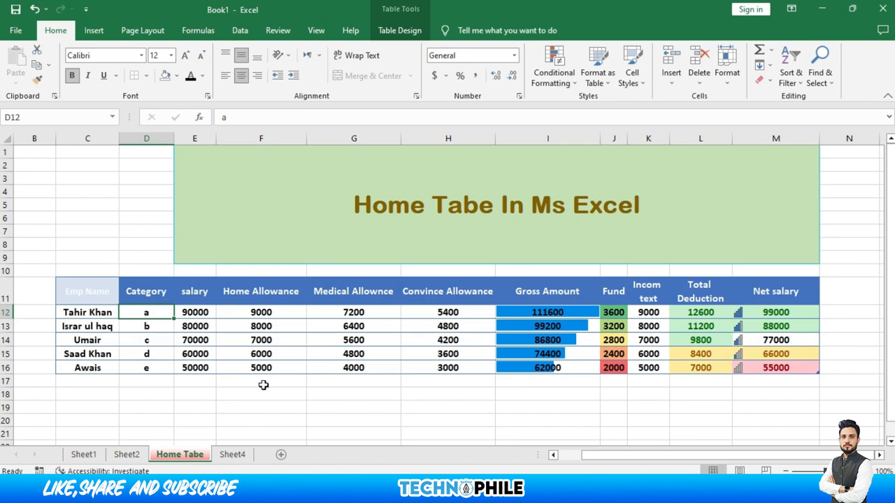
{"action": "left_click", "coordinate": [727, 73]}
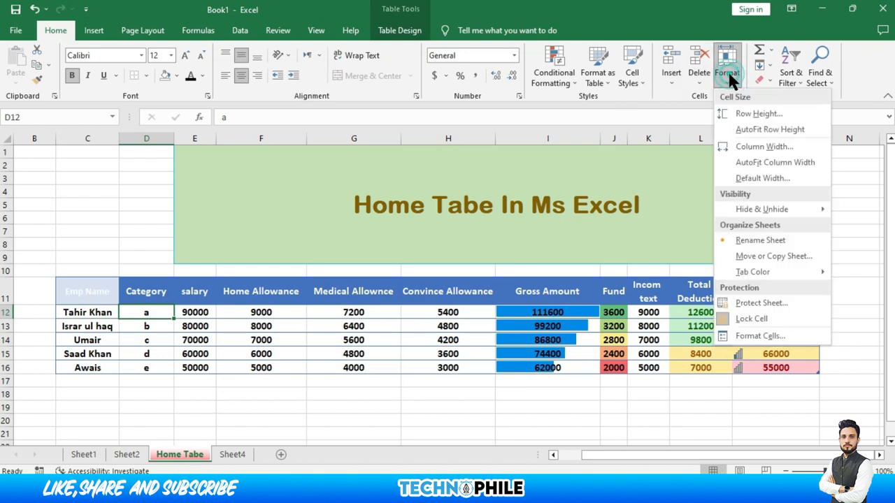
{"action": "left_click", "coordinate": [760, 303]}
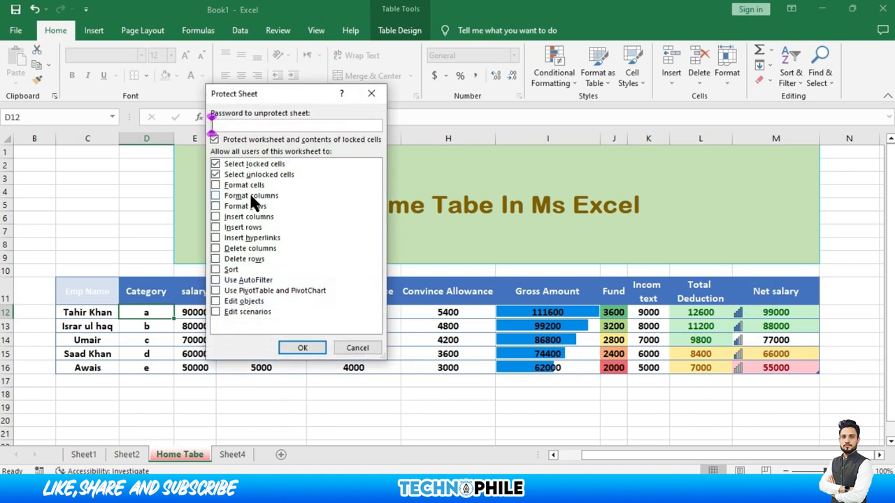
{"action": "left_click", "coordinate": [216, 185]}
{"action": "left_click", "coordinate": [217, 195]}
{"action": "left_click", "coordinate": [217, 206]}
{"action": "left_click", "coordinate": [216, 217]}
{"action": "left_click", "coordinate": [216, 227]}
{"action": "left_click", "coordinate": [216, 237]}
{"action": "left_click", "coordinate": [216, 248]}
{"action": "left_click", "coordinate": [216, 258]}
{"action": "left_click", "coordinate": [216, 270]}
{"action": "left_click", "coordinate": [216, 281]}
{"action": "left_click", "coordinate": [216, 290]}
{"action": "left_click", "coordinate": [216, 302]}
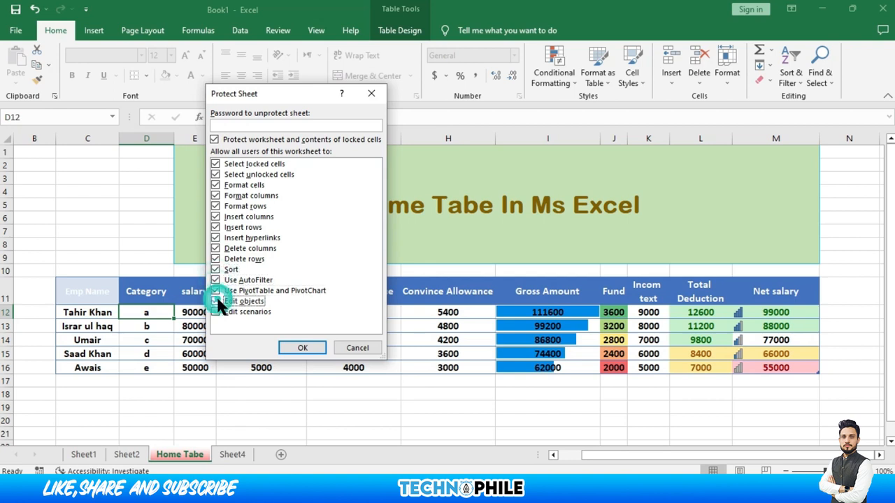
{"action": "left_click", "coordinate": [214, 312]}
{"action": "left_click", "coordinate": [282, 124]}
{"action": "type", "text": "1234"}
{"action": "left_click", "coordinate": [310, 349]}
{"action": "type", "text": "1234"}
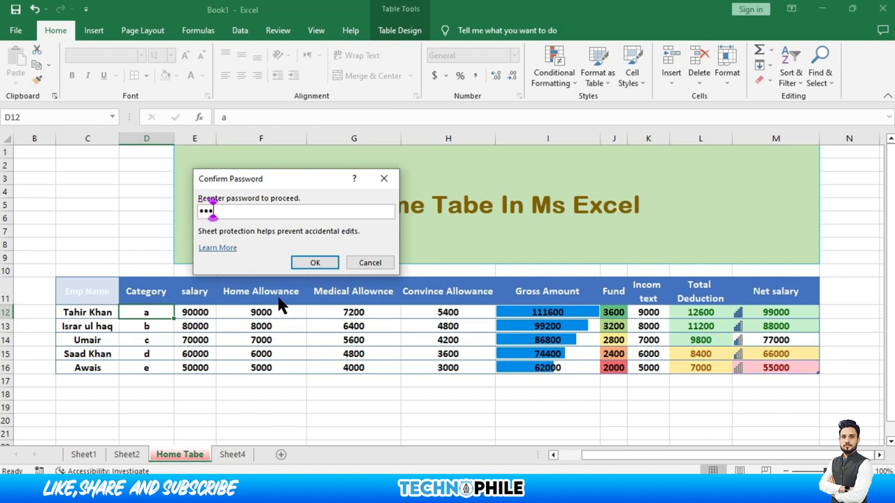
{"action": "left_click", "coordinate": [305, 264]}
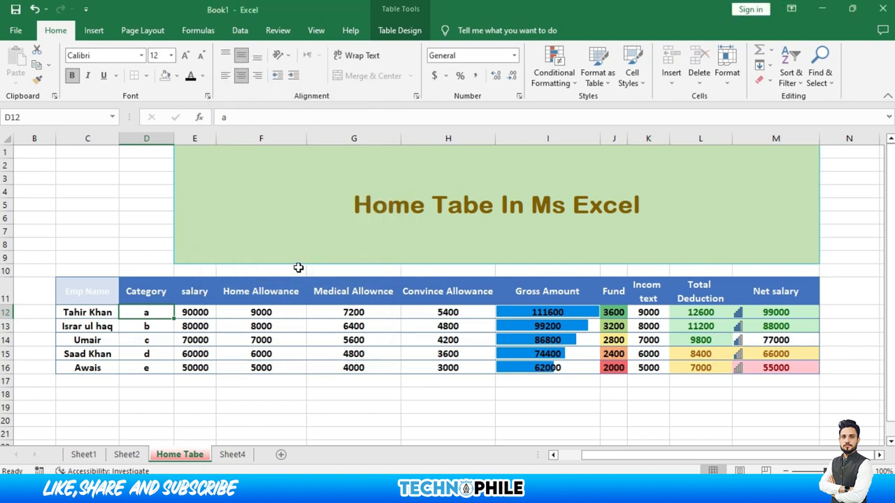
{"action": "left_click", "coordinate": [304, 310]}
{"action": "double_click", "coordinate": [304, 311]}
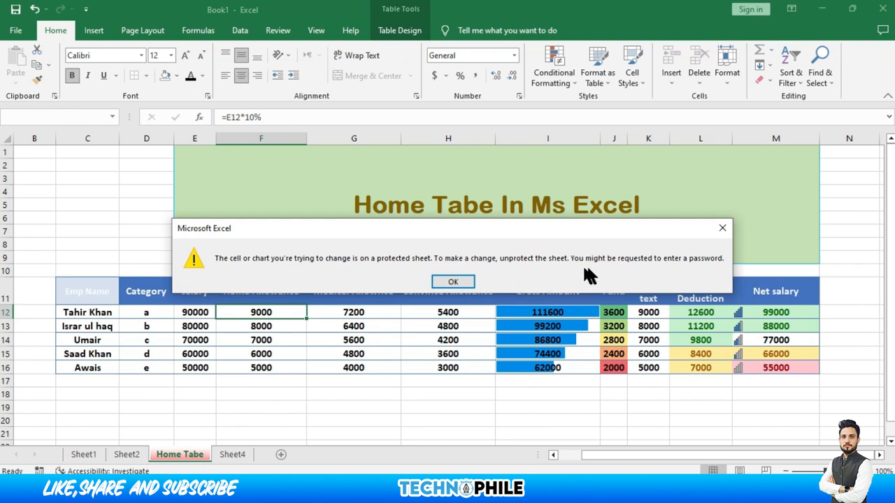
{"action": "left_click", "coordinate": [451, 283]}
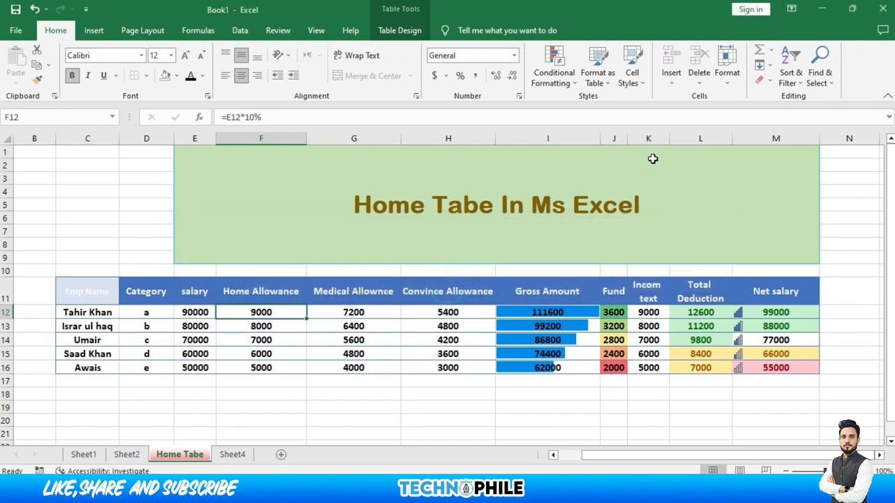
{"action": "left_click", "coordinate": [727, 78]}
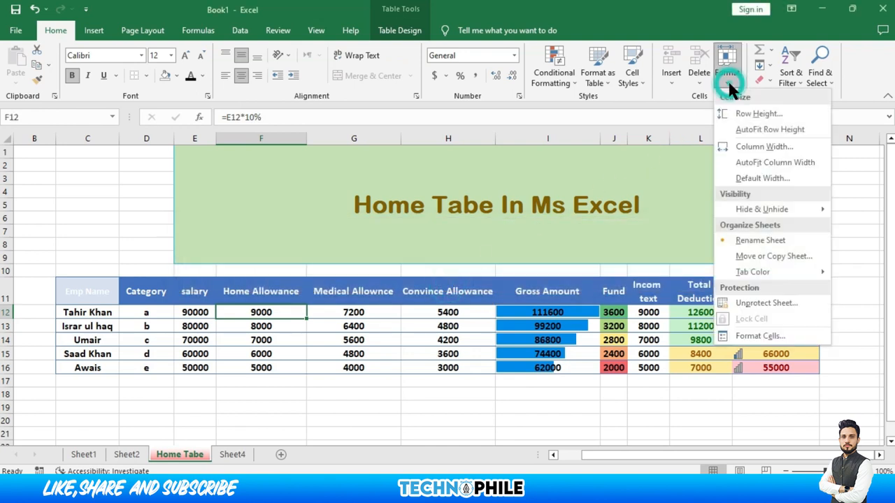
{"action": "left_click", "coordinate": [747, 302]}
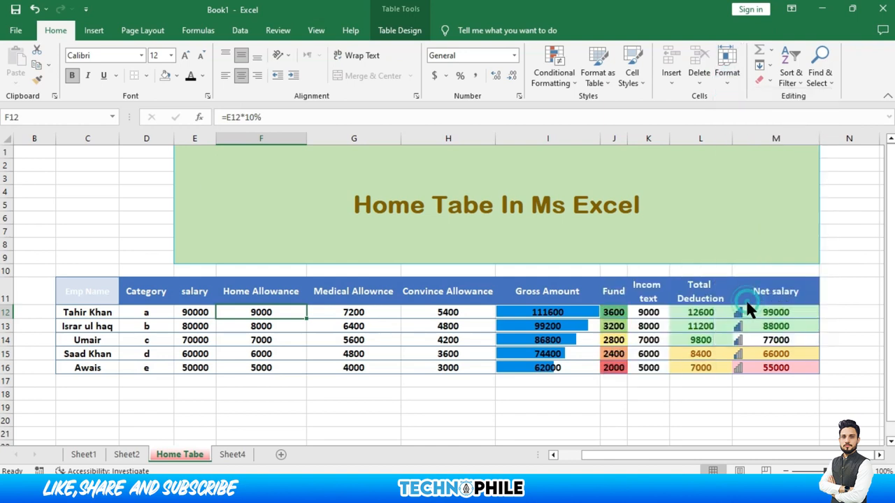
{"action": "type", "text": "1234"}
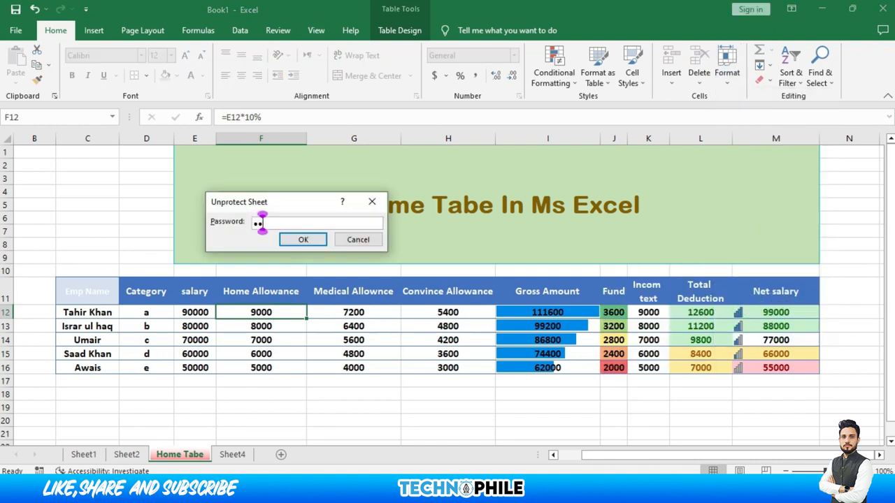
{"action": "left_click", "coordinate": [313, 242]}
{"action": "left_click", "coordinate": [283, 392]}
{"action": "type", "text": "kljik"}
{"action": "key", "text": "BackSpace"}
{"action": "key", "text": "BackSpace"}
{"action": "key", "text": "BackSpace"}
{"action": "key", "text": "BackSpace"}
{"action": "key", "text": "BackSpace"}
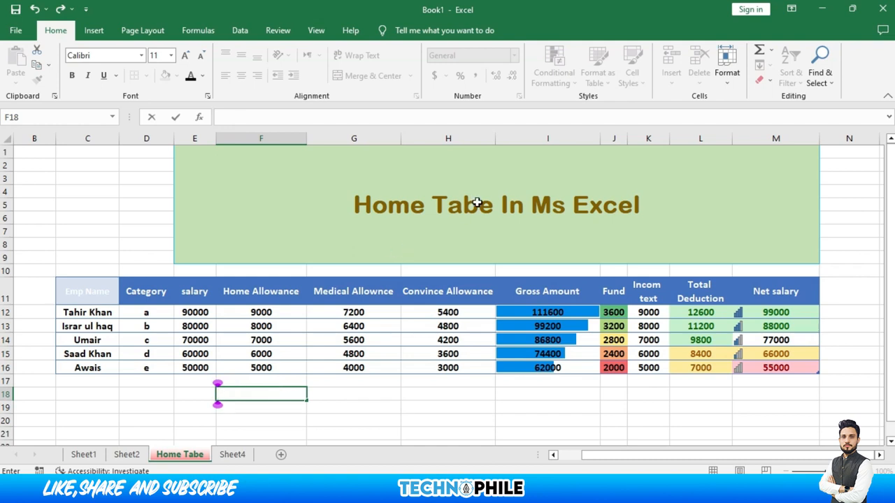
Add a total row averaging Convince Allowance (4200) and summing Medical Allownce in G17 (28000)
{"action": "left_click", "coordinate": [772, 52]}
{"action": "key", "text": "Escape"}
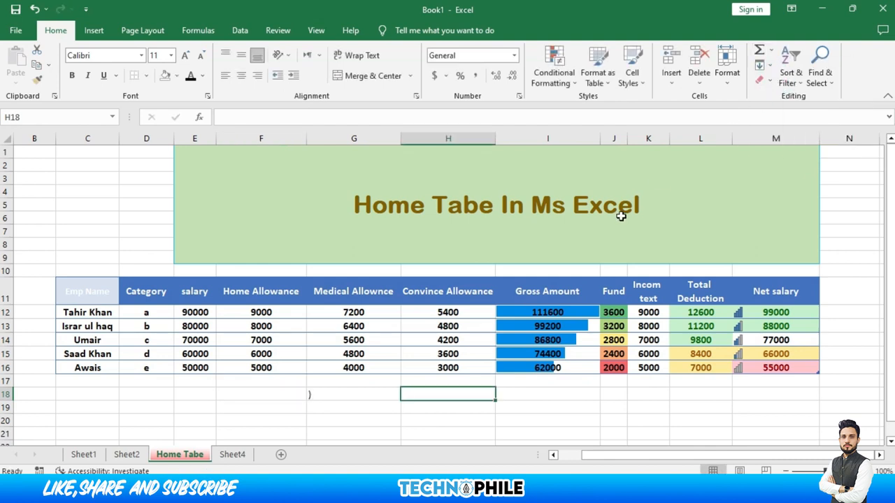
{"action": "left_click", "coordinate": [783, 87]}
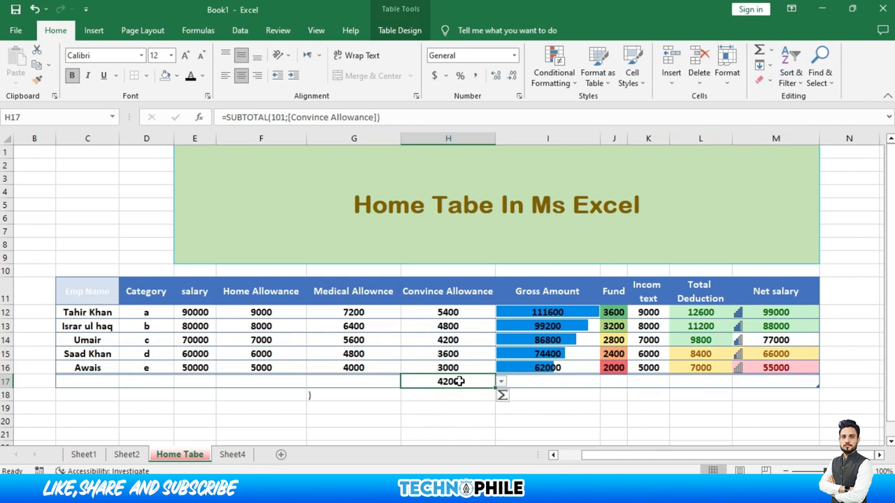
{"action": "left_click", "coordinate": [368, 384]}
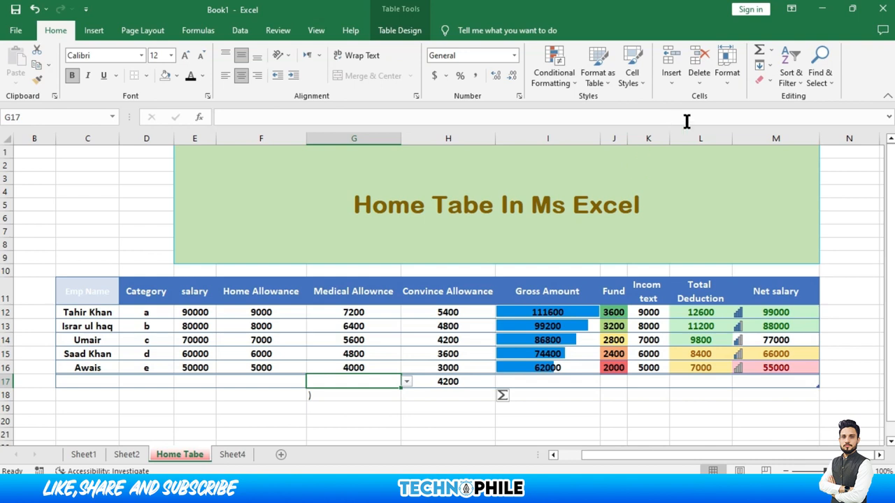
{"action": "left_click", "coordinate": [772, 51]}
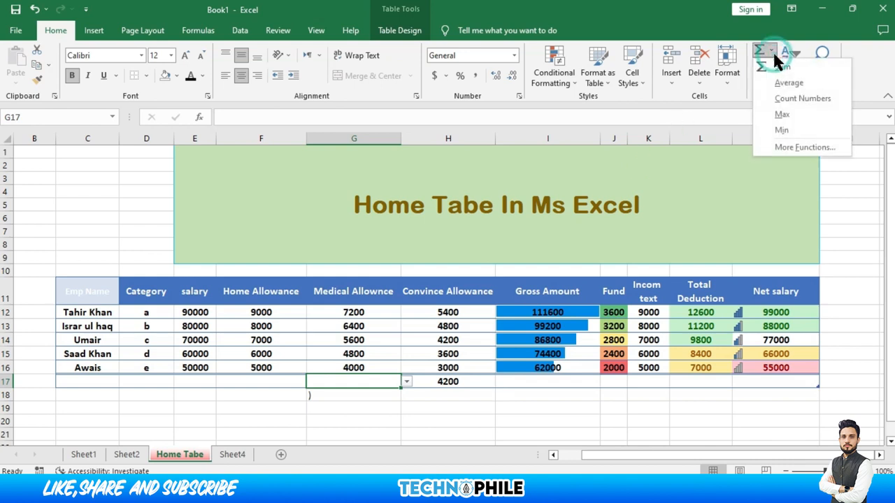
{"action": "left_click", "coordinate": [780, 66]}
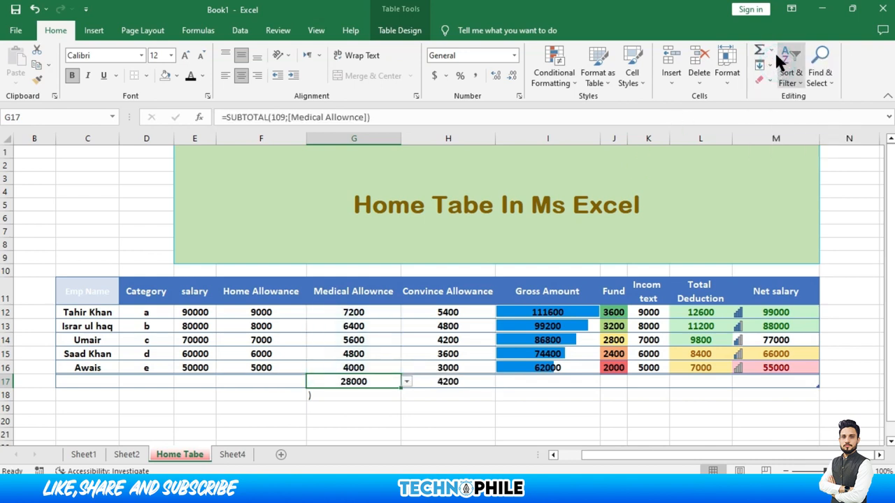
Browse the AutoSum, Format and Fill dropdowns without applying anything, then select I12
{"action": "left_click", "coordinate": [771, 45]}
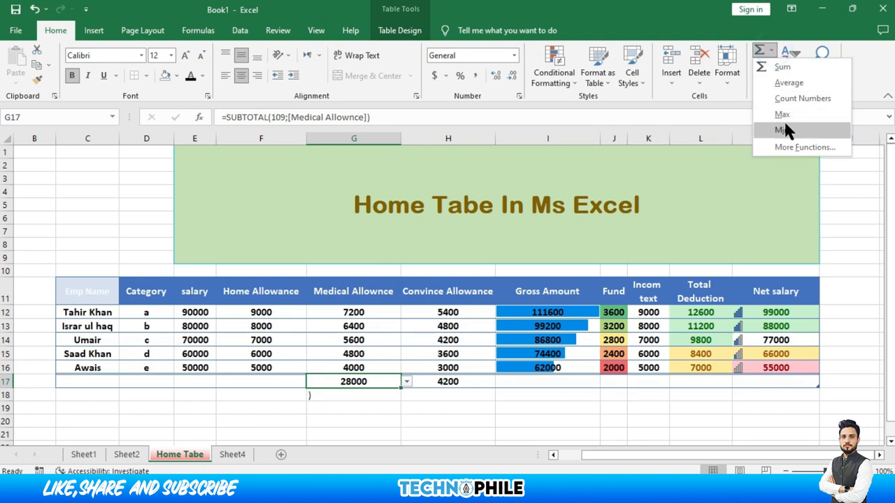
{"action": "left_click", "coordinate": [736, 80]}
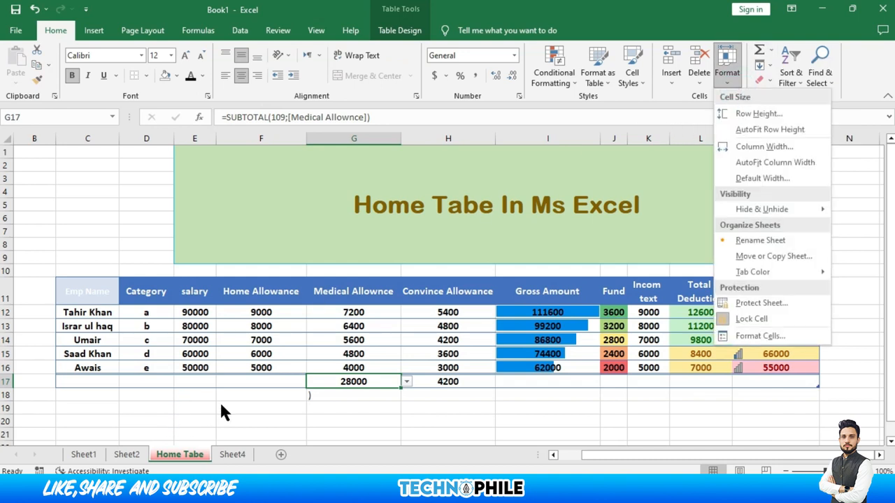
{"action": "left_click", "coordinate": [271, 378]}
{"action": "left_click", "coordinate": [270, 379]}
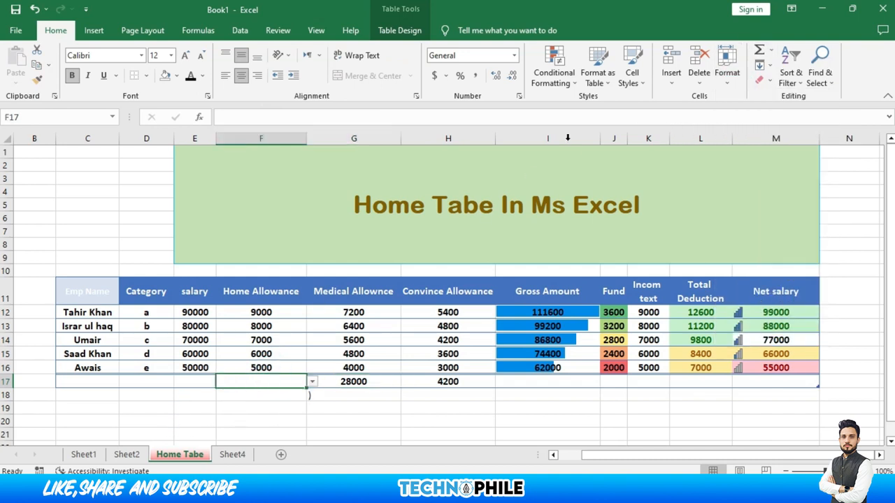
{"action": "left_click", "coordinate": [764, 64]}
{"action": "left_click", "coordinate": [375, 369]}
{"action": "left_click", "coordinate": [760, 64]}
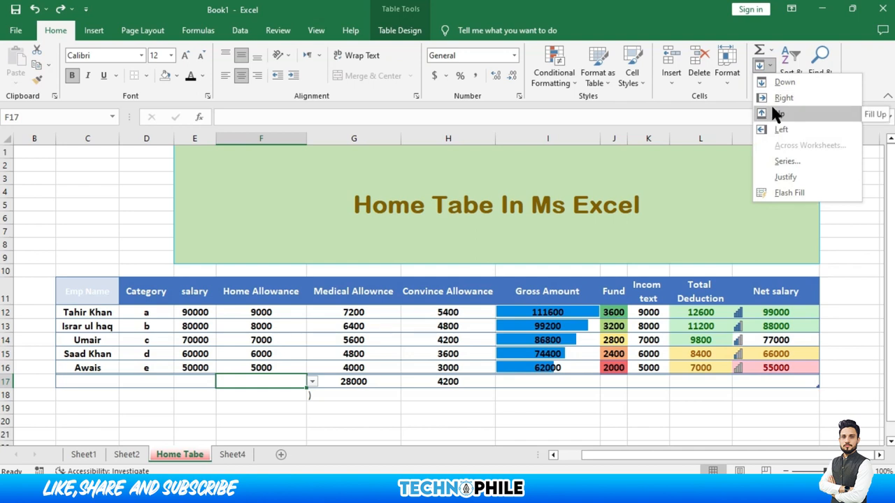
{"action": "left_click", "coordinate": [718, 121]}
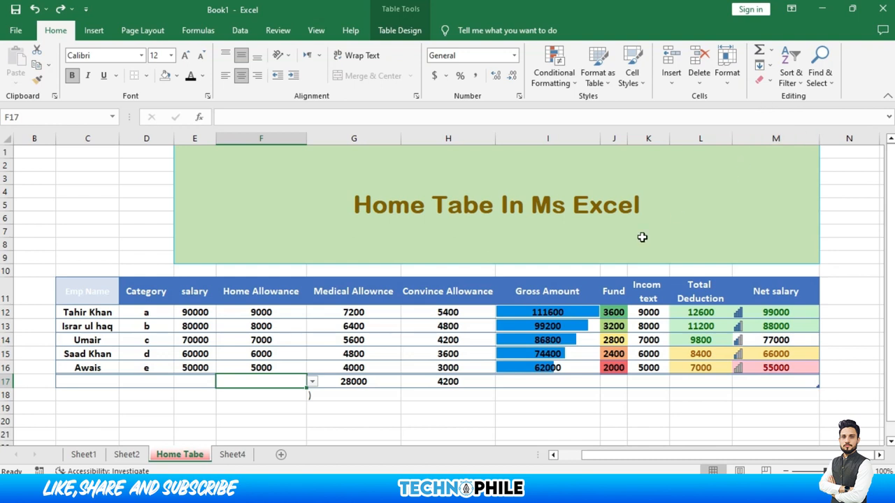
{"action": "left_click", "coordinate": [559, 312]}
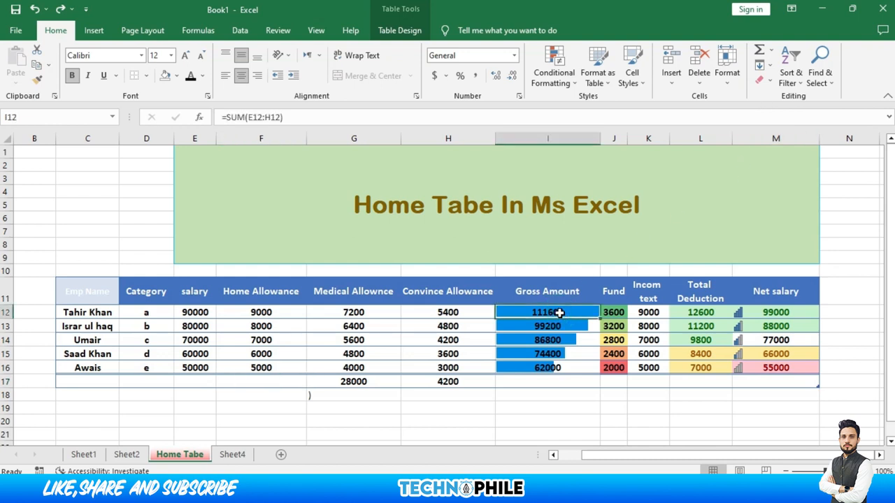
{"action": "left_click", "coordinate": [768, 77]}
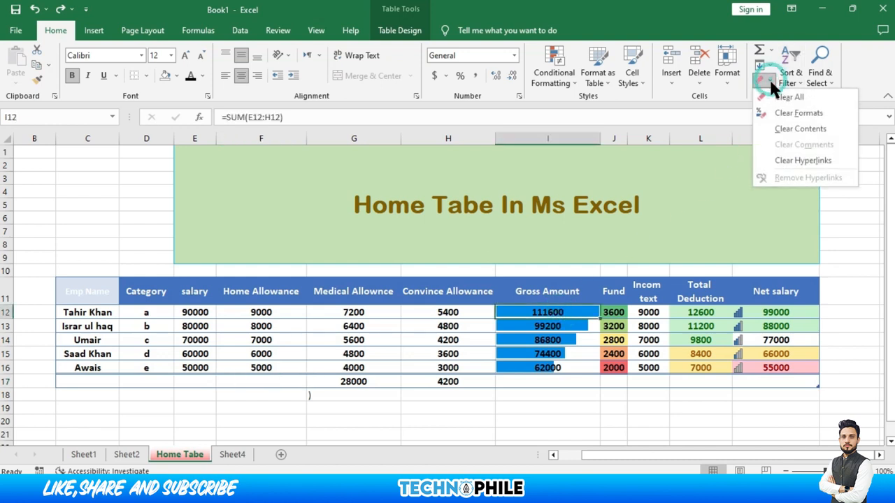
{"action": "left_click", "coordinate": [772, 95]}
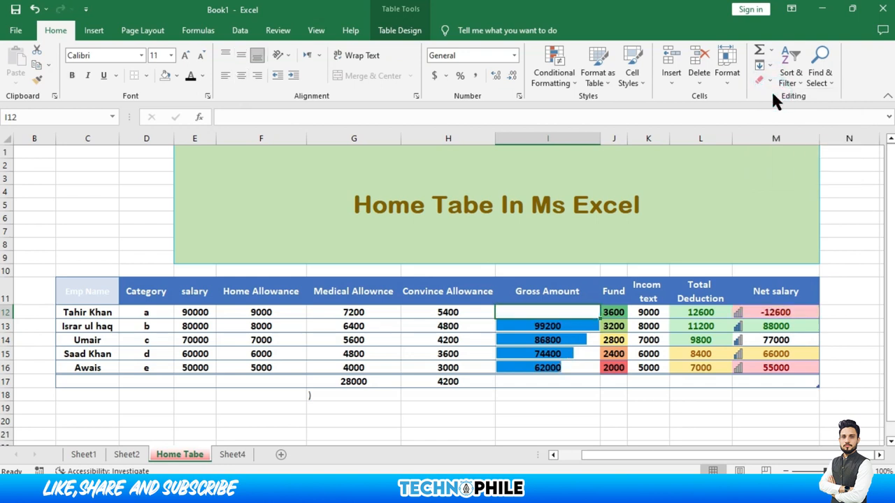
{"action": "key", "text": "ctrl+z"}
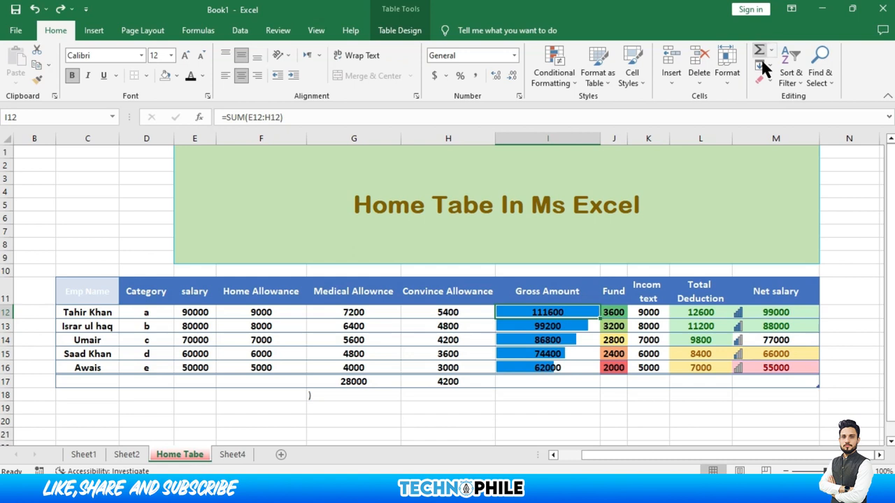
{"action": "left_click", "coordinate": [765, 88]}
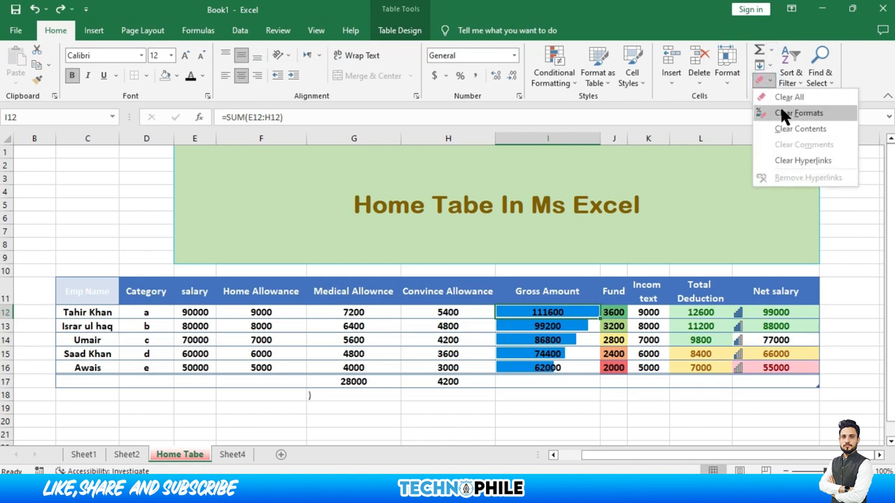
{"action": "left_click", "coordinate": [781, 112]}
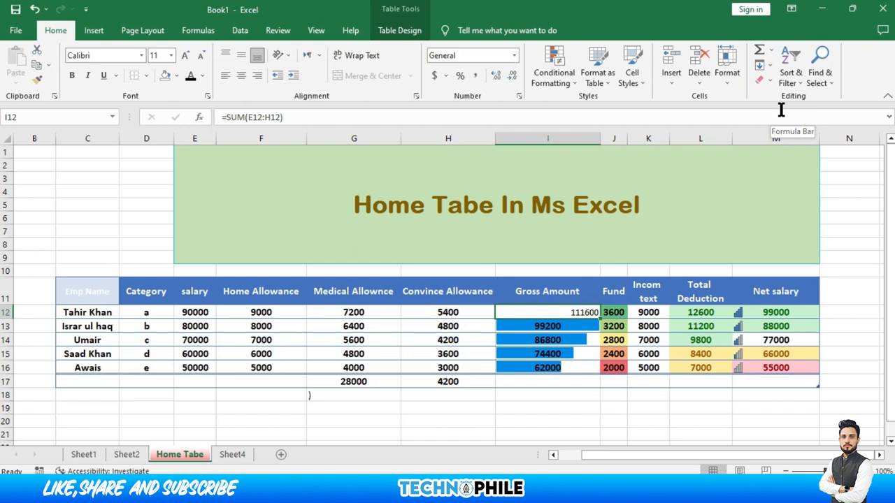
{"action": "key", "text": "ctrl+z"}
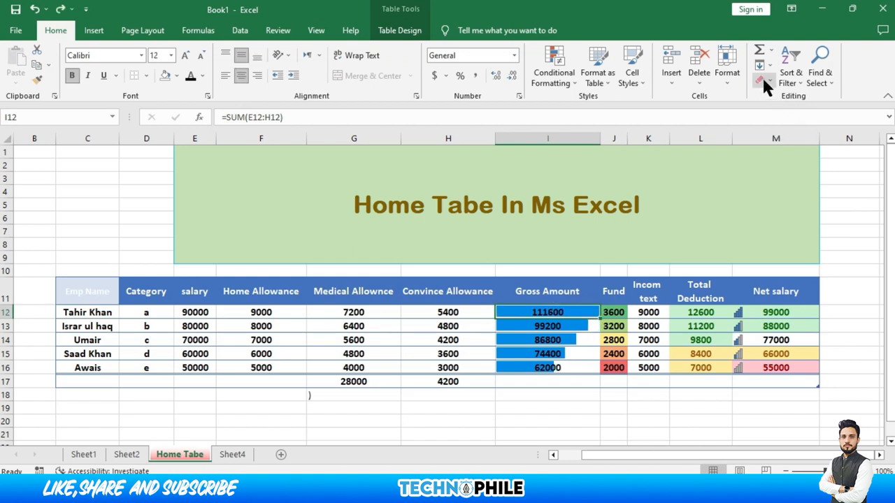
{"action": "left_click", "coordinate": [764, 81]}
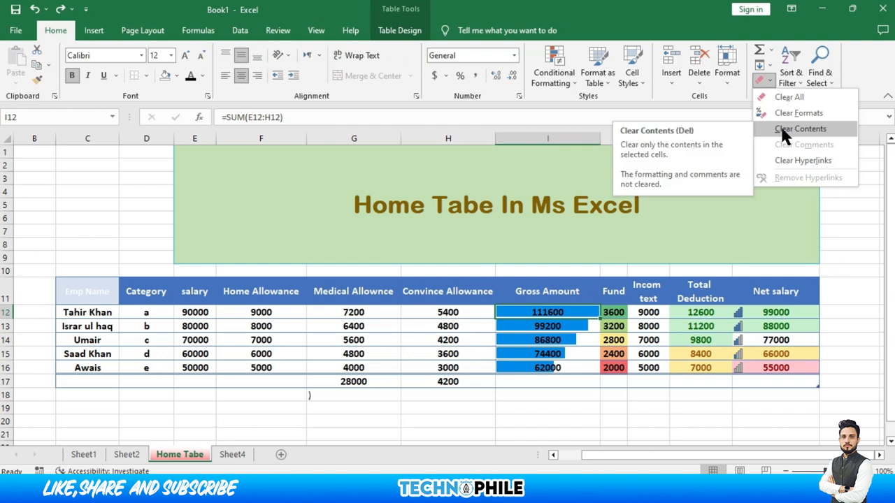
{"action": "left_click", "coordinate": [783, 130]}
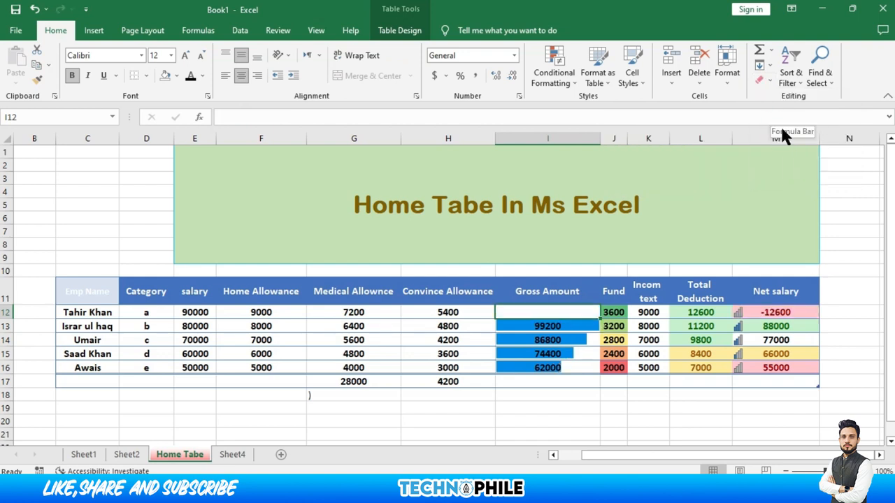
{"action": "key", "text": "ctrl+z"}
{"action": "left_click", "coordinate": [766, 79]}
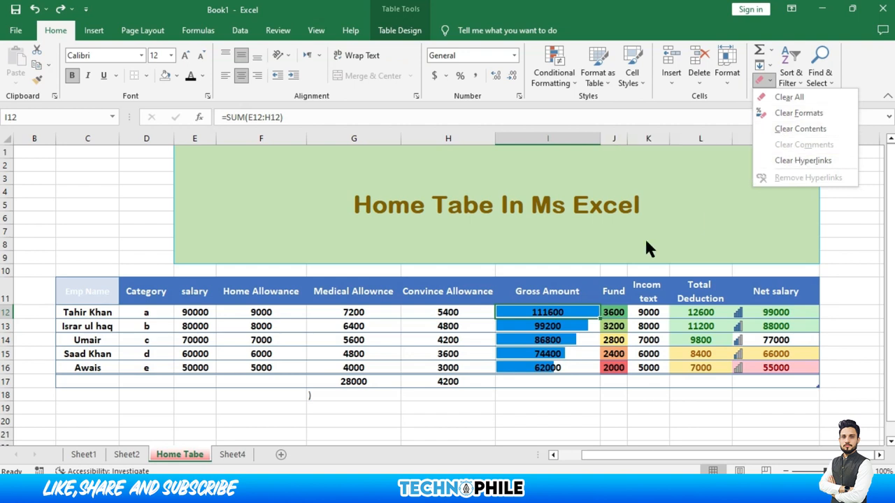
{"action": "left_click", "coordinate": [475, 333]}
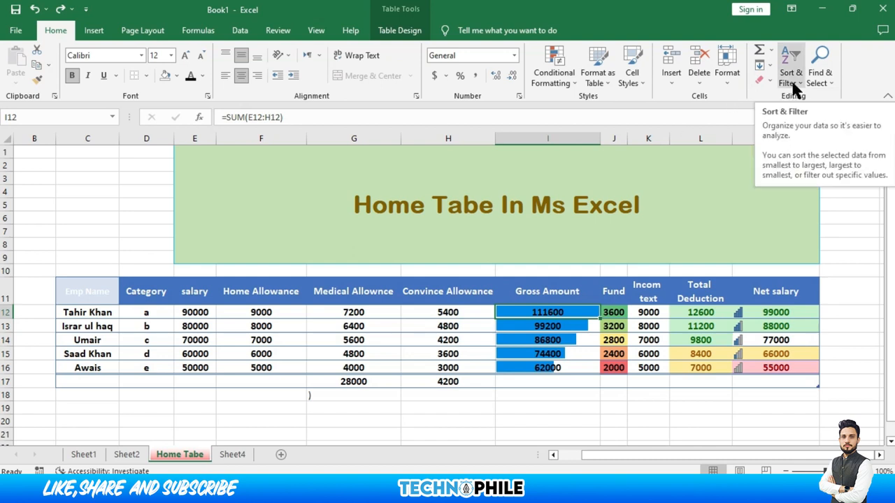
Select the Emp Name column and sort it A to Z, then Z to A
{"action": "left_click", "coordinate": [793, 87]}
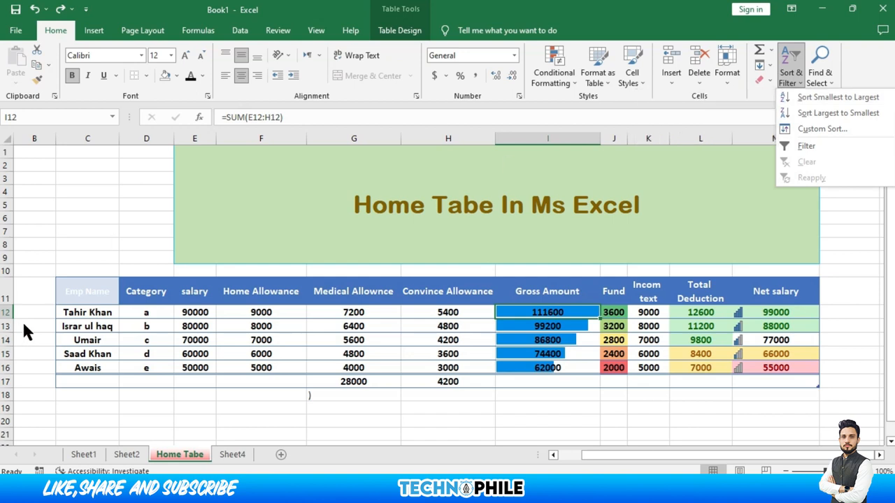
{"action": "left_click", "coordinate": [62, 309]}
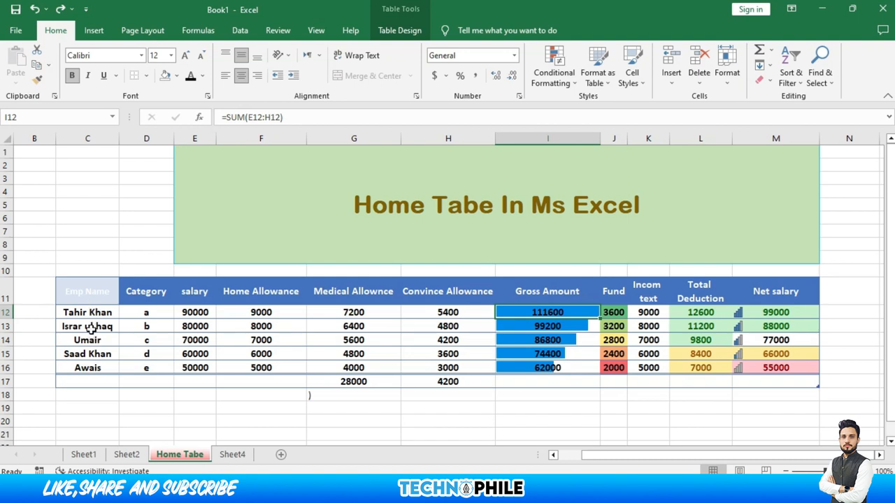
{"action": "left_click_drag", "start_coordinate": [85, 302], "coordinate": [77, 369]}
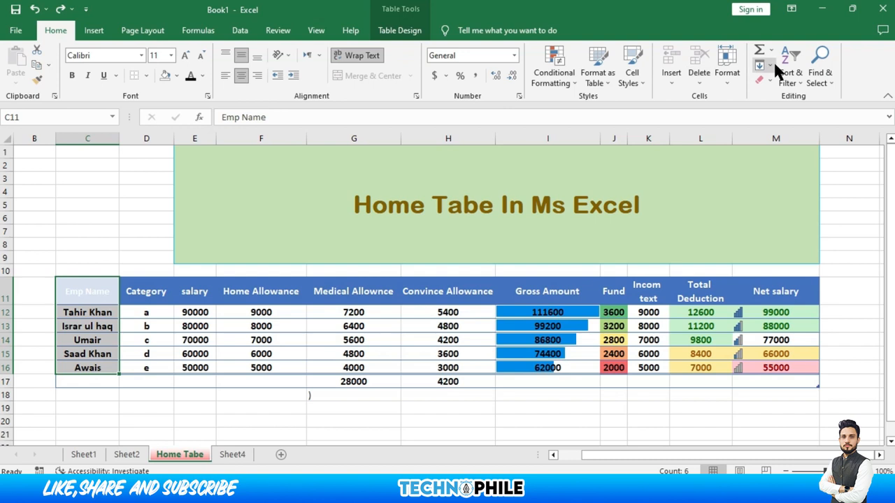
{"action": "left_click", "coordinate": [790, 75]}
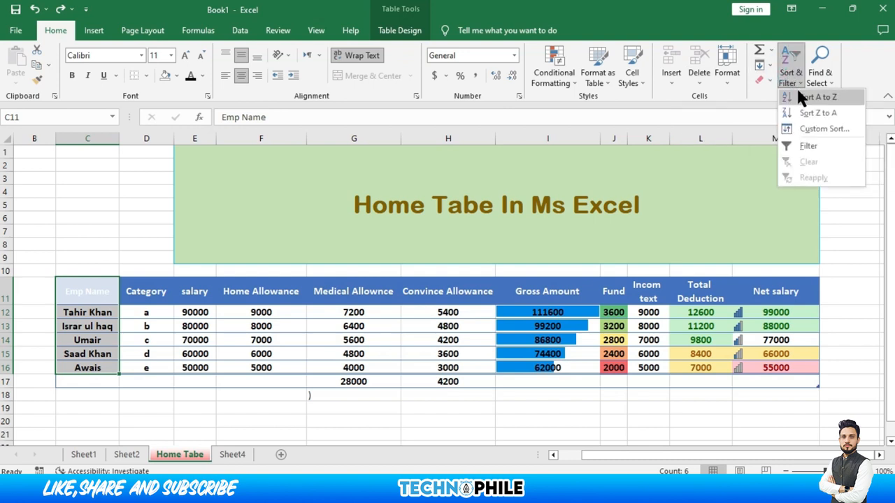
{"action": "left_click", "coordinate": [801, 98]}
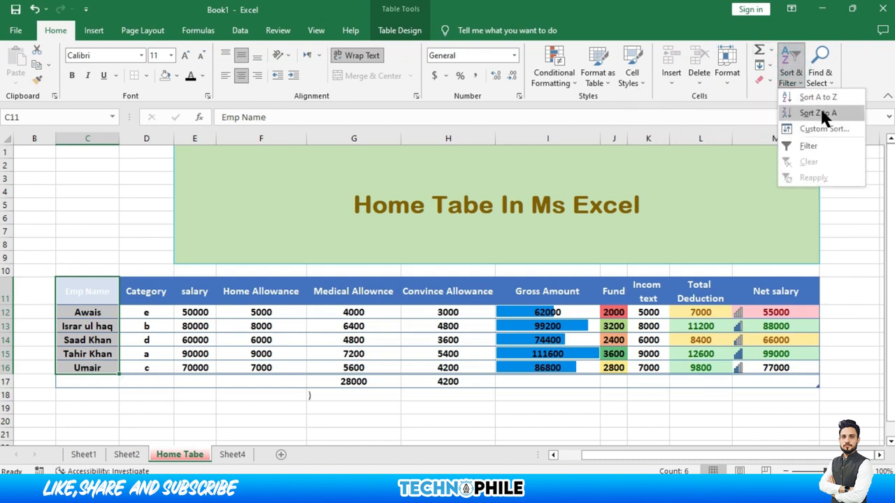
{"action": "left_click", "coordinate": [820, 112]}
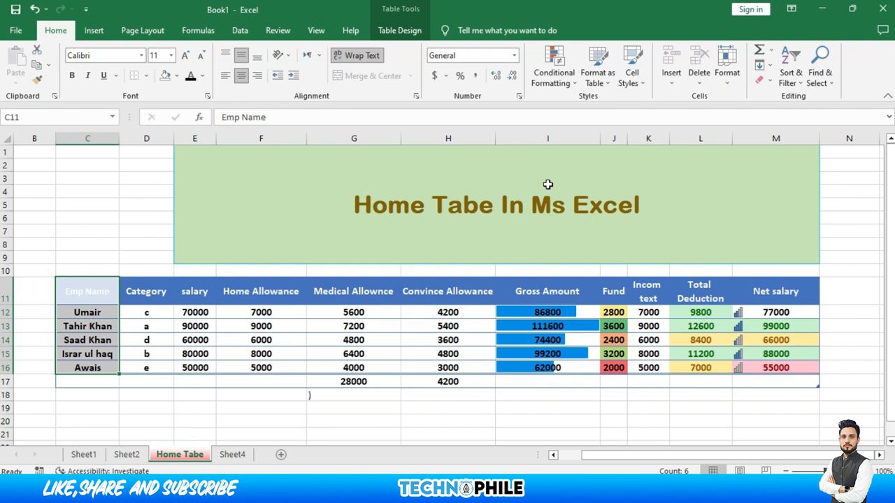
Turn table filtering on, check the Fund column's filter list, then turn filtering off
{"action": "left_click", "coordinate": [788, 81]}
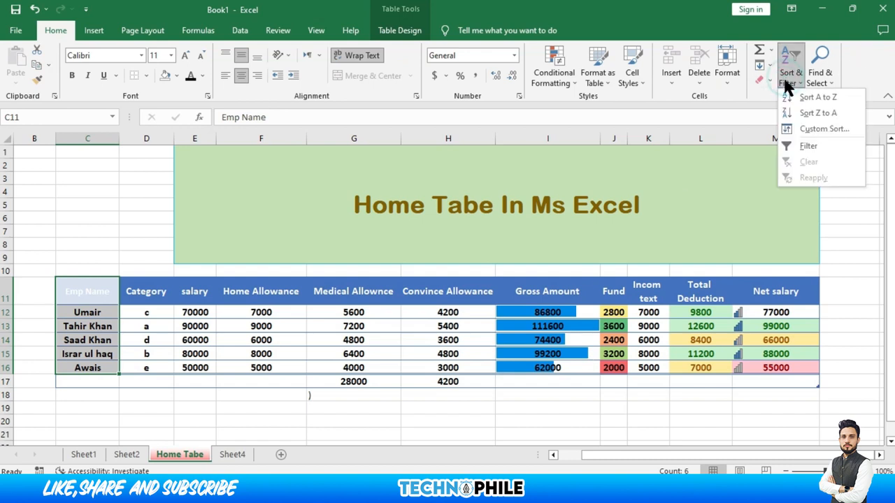
{"action": "left_click", "coordinate": [807, 147]}
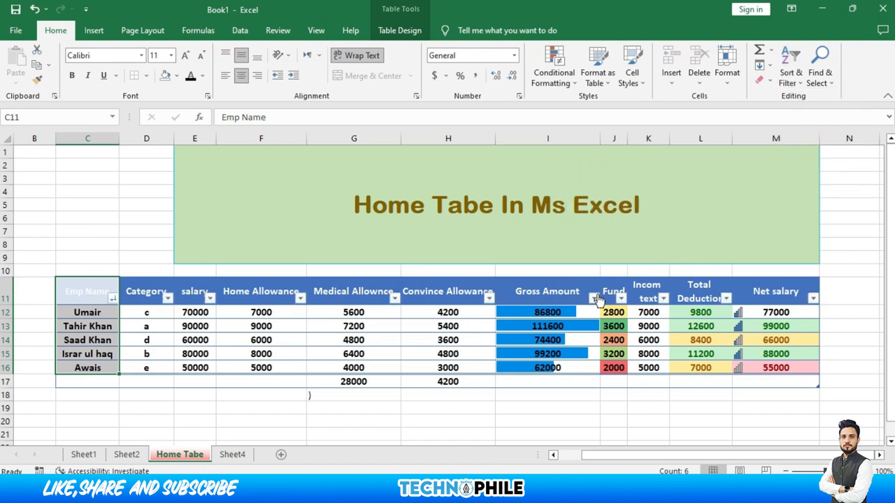
{"action": "left_click", "coordinate": [620, 299]}
{"action": "left_click", "coordinate": [622, 301]}
{"action": "left_click", "coordinate": [784, 79]}
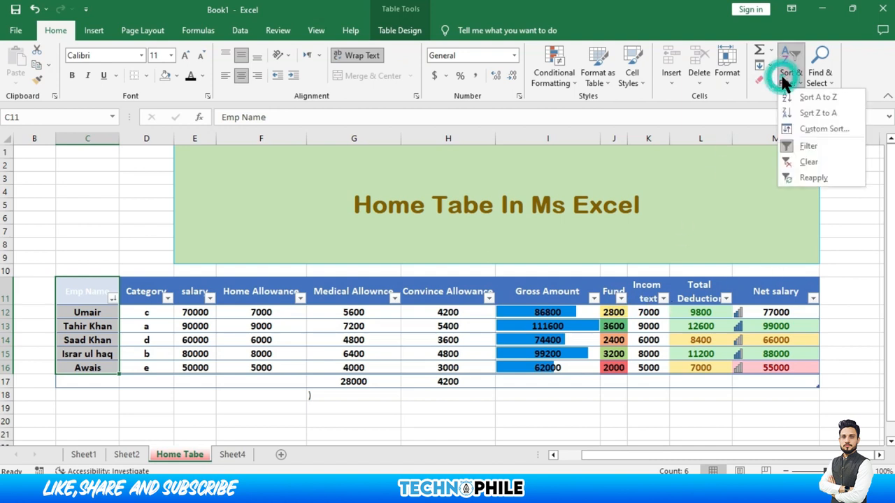
{"action": "left_click", "coordinate": [812, 150]}
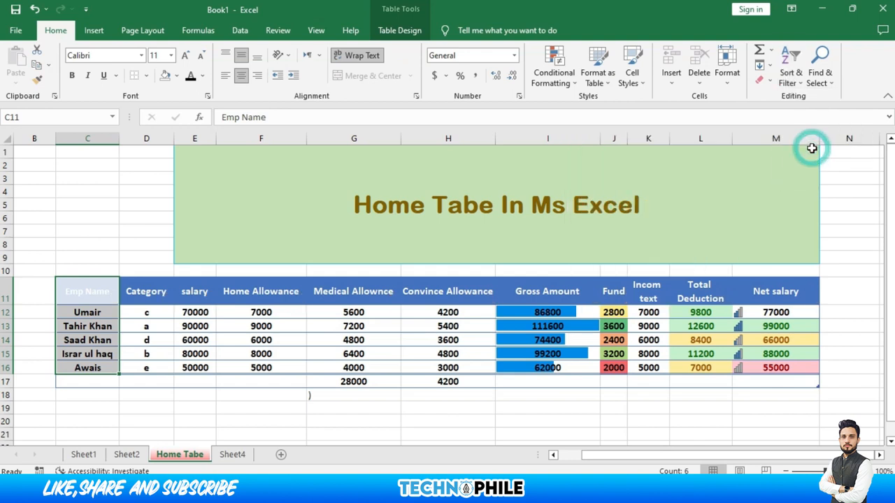
{"action": "left_click", "coordinate": [831, 67]}
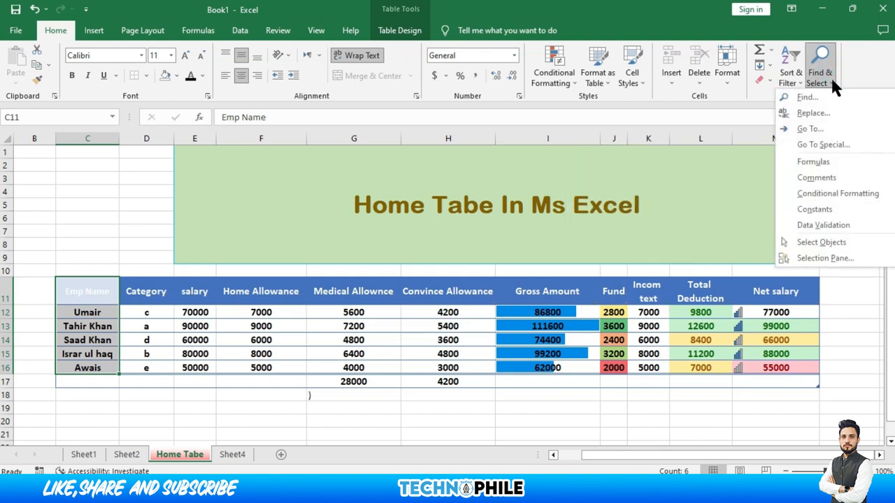
{"action": "left_click", "coordinate": [806, 97]}
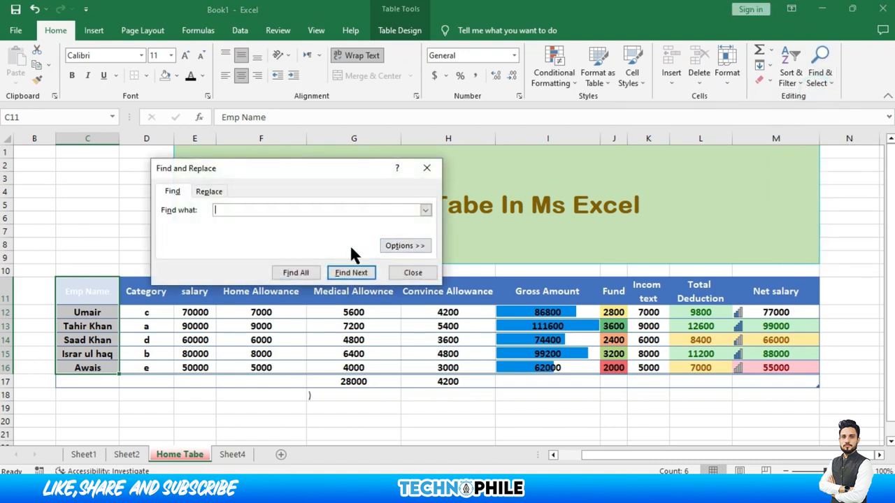
{"action": "left_click", "coordinate": [338, 276]}
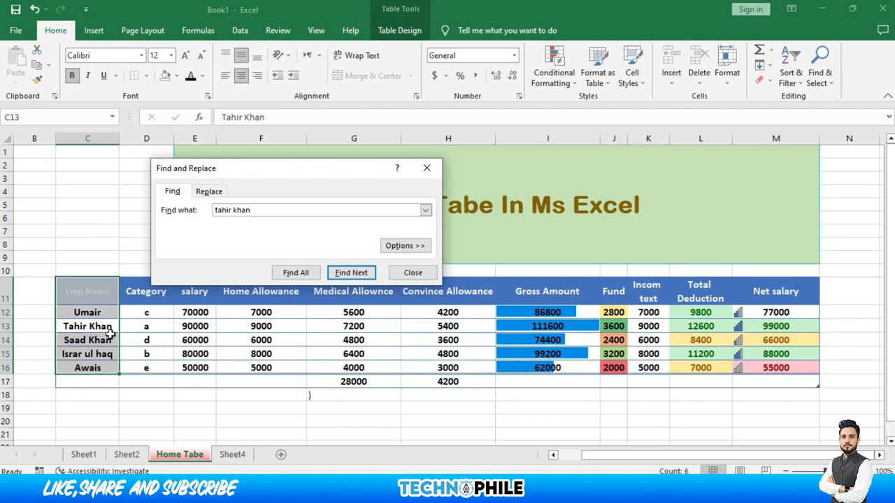
{"action": "left_click", "coordinate": [427, 168]}
{"action": "left_click", "coordinate": [241, 367]}
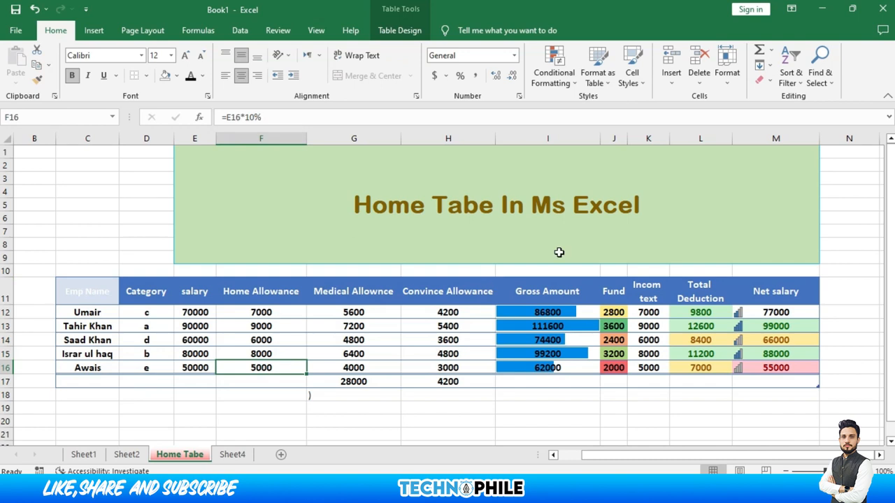
Use Find and Replace to swap the employee name in C13 for the new employee's name
{"action": "left_click", "coordinate": [826, 70]}
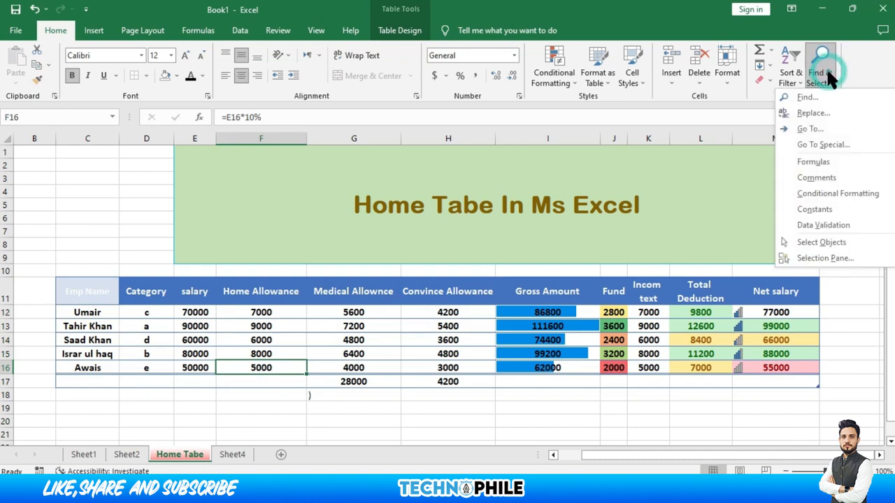
{"action": "left_click", "coordinate": [815, 113]}
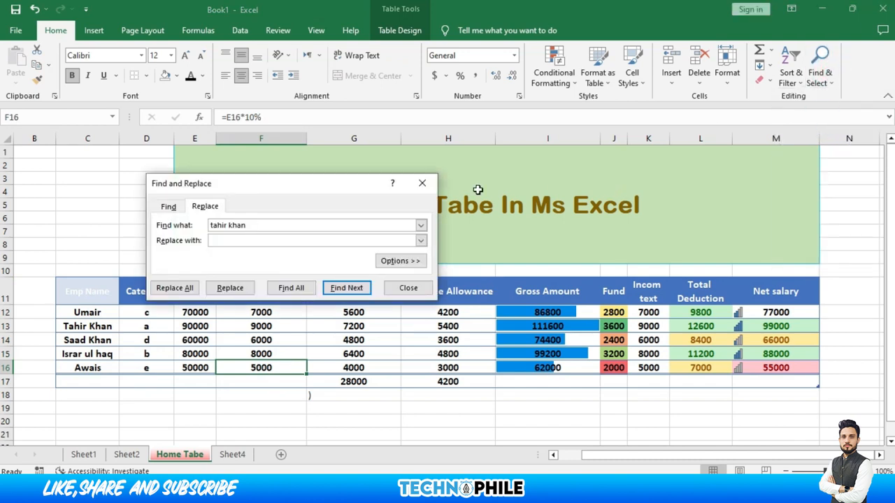
{"action": "left_click", "coordinate": [210, 237]}
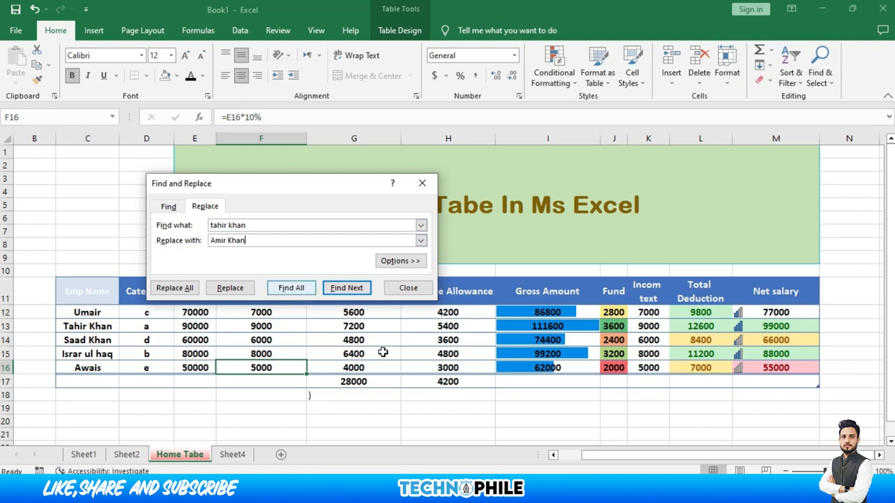
{"action": "left_click", "coordinate": [333, 292]}
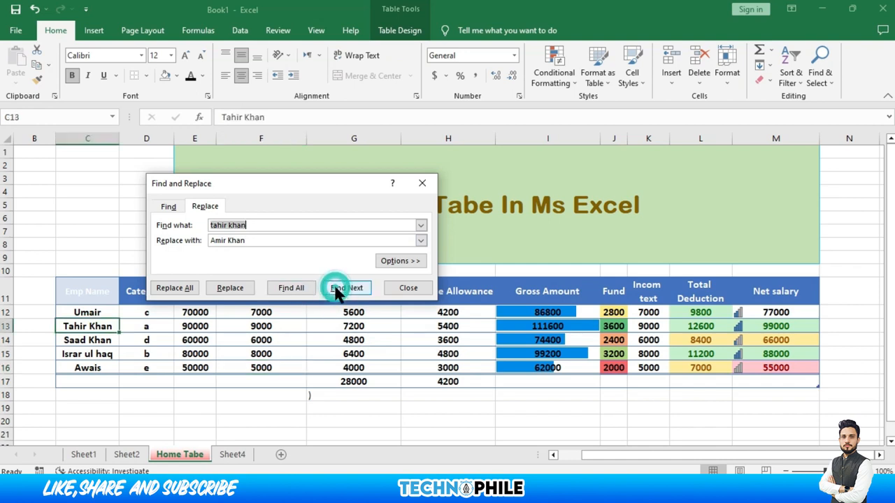
{"action": "left_click", "coordinate": [235, 292]}
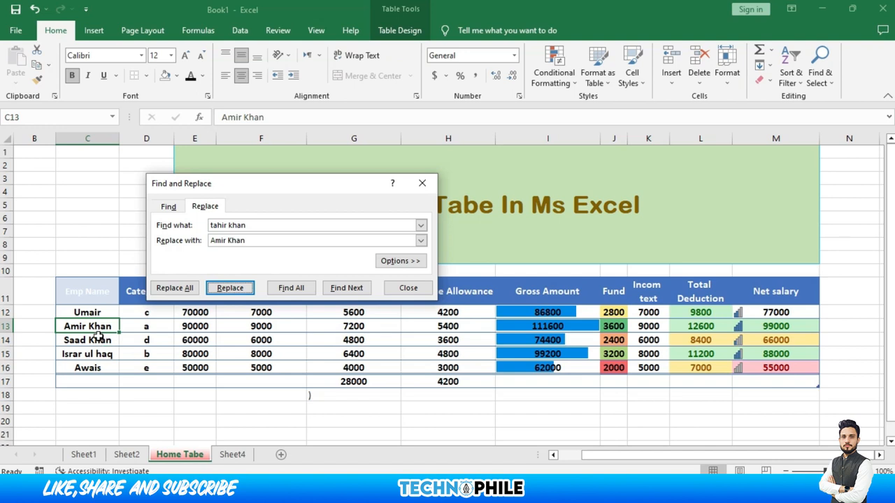
{"action": "left_click", "coordinate": [422, 182]}
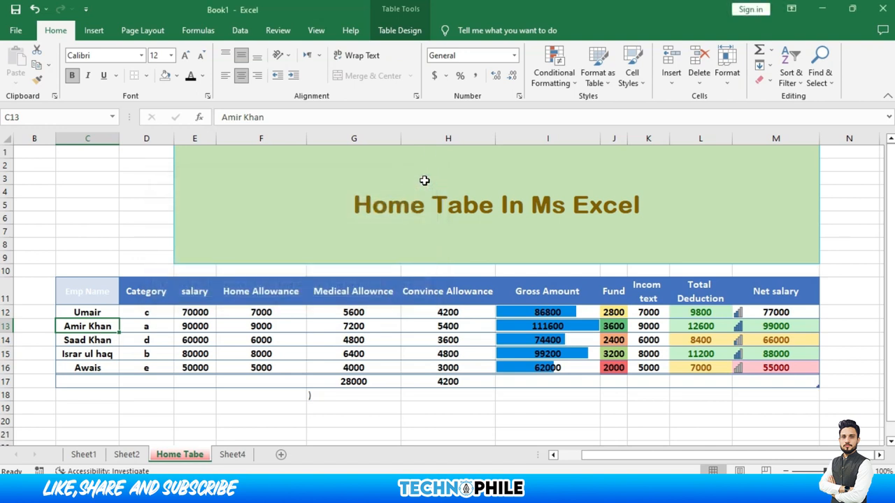